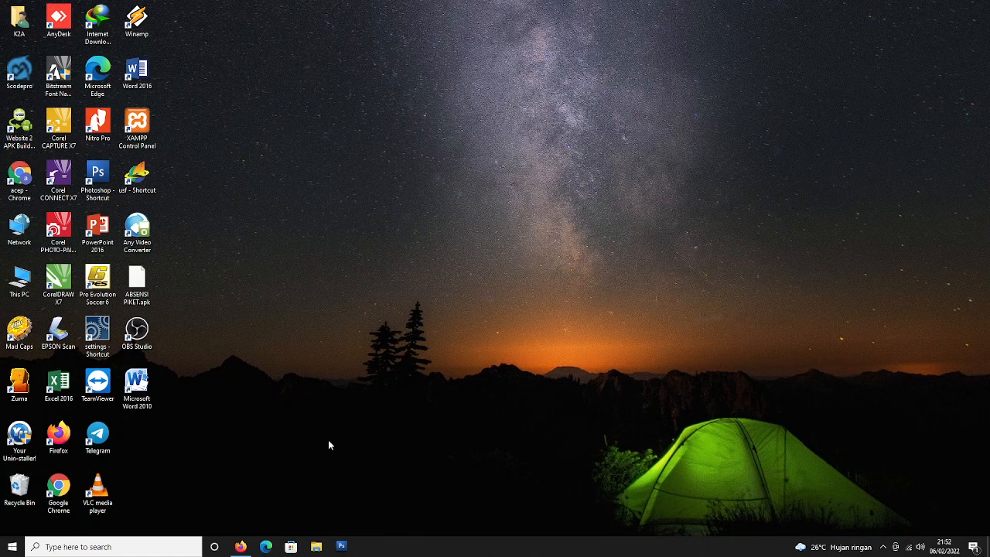
Launch Microsoft Word 2010 from its desktop shortcut.
{"action": "double_click", "coordinate": [152, 402]}
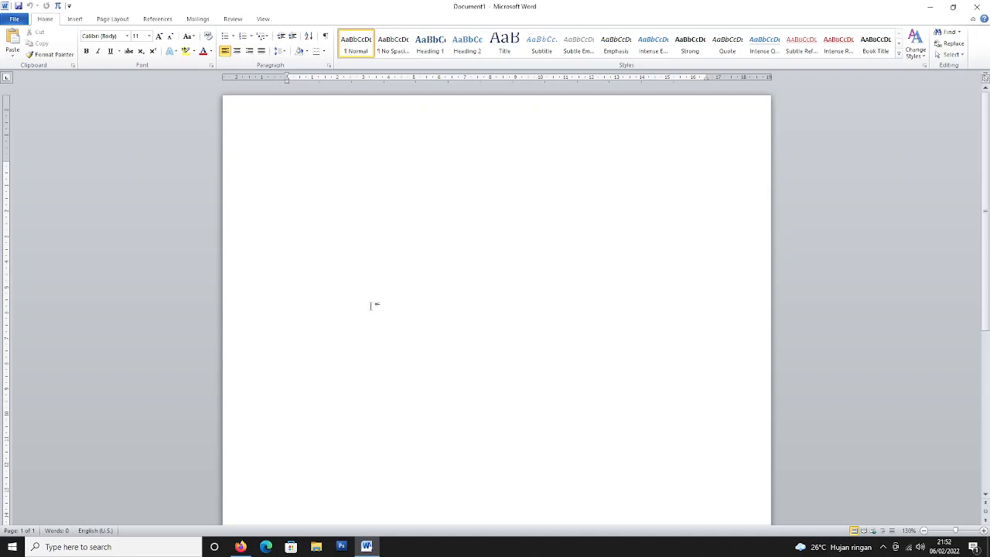
Type 'Q1.' and insert image 5 from the CIKTIM folder, resized smaller.
{"action": "type", "text": "Q1."}
{"action": "left_click", "coordinate": [75, 19]}
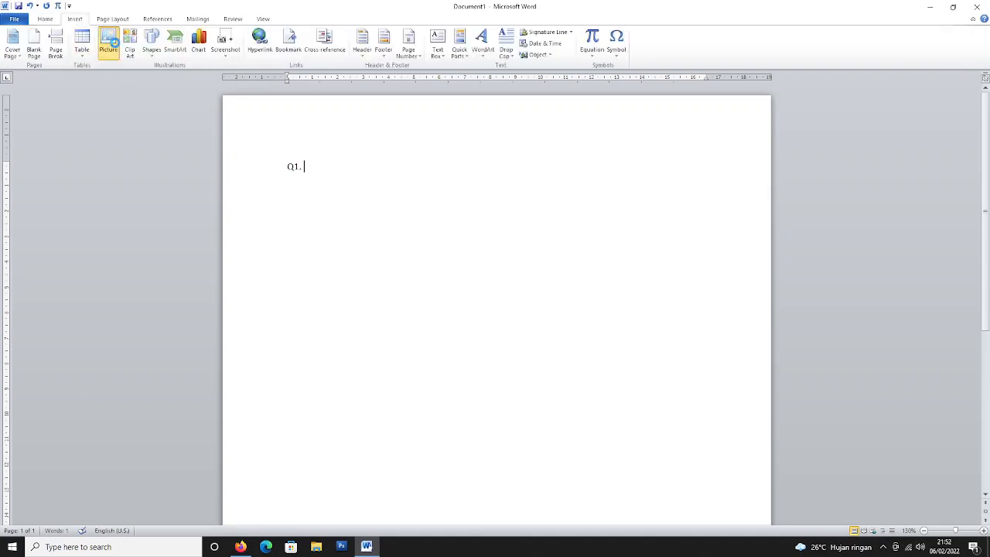
{"action": "left_click", "coordinate": [115, 46]}
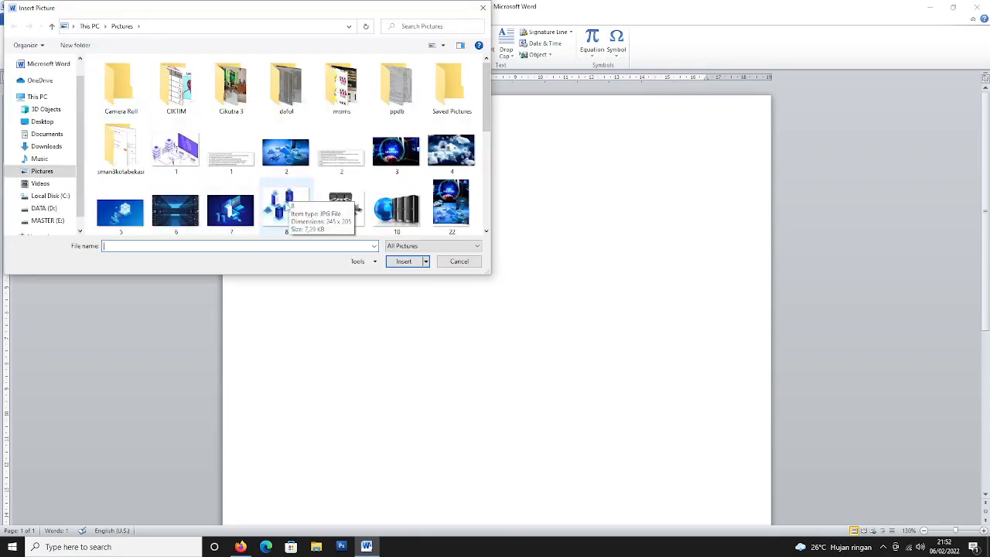
{"action": "double_click", "coordinate": [177, 86]}
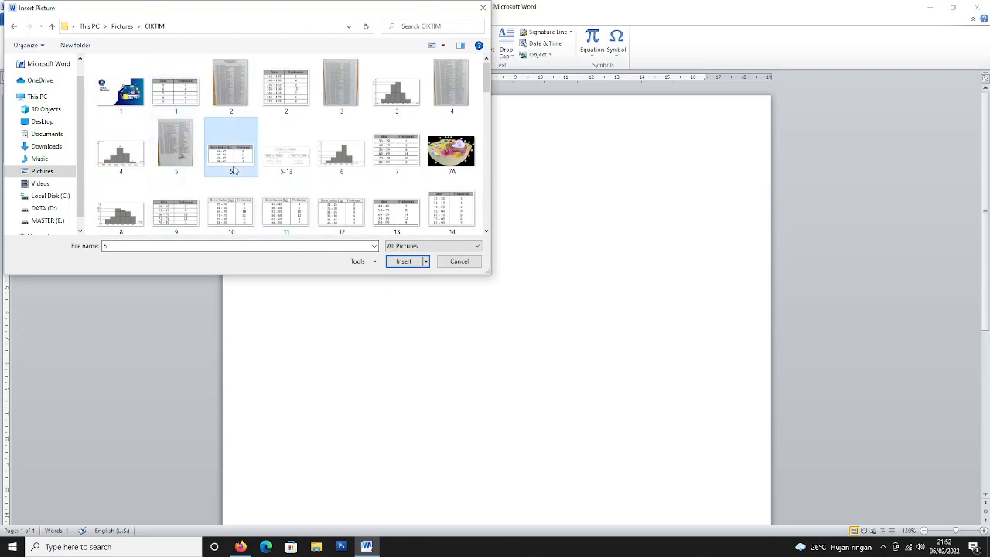
{"action": "double_click", "coordinate": [234, 158]}
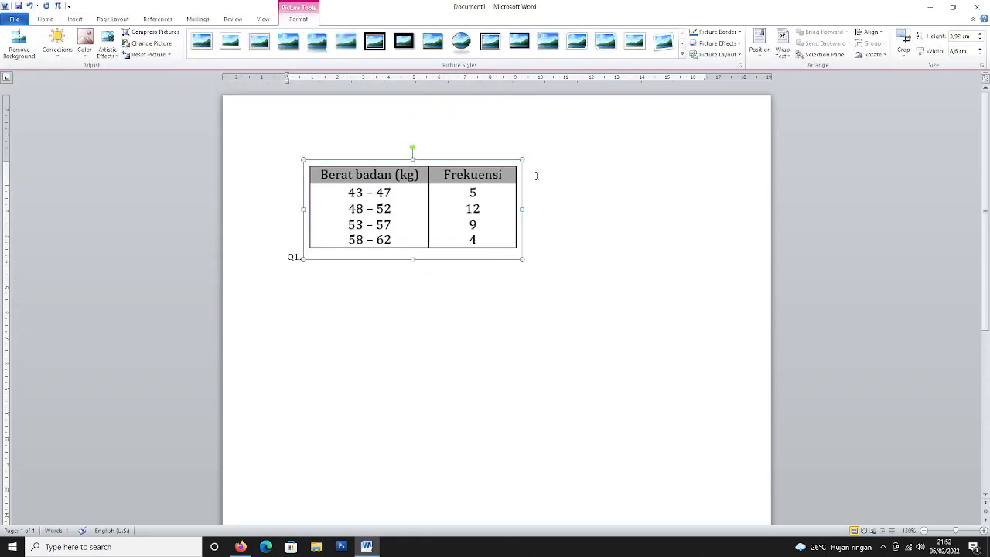
{"action": "left_click_drag", "start_coordinate": [523, 160], "coordinate": [468, 180]}
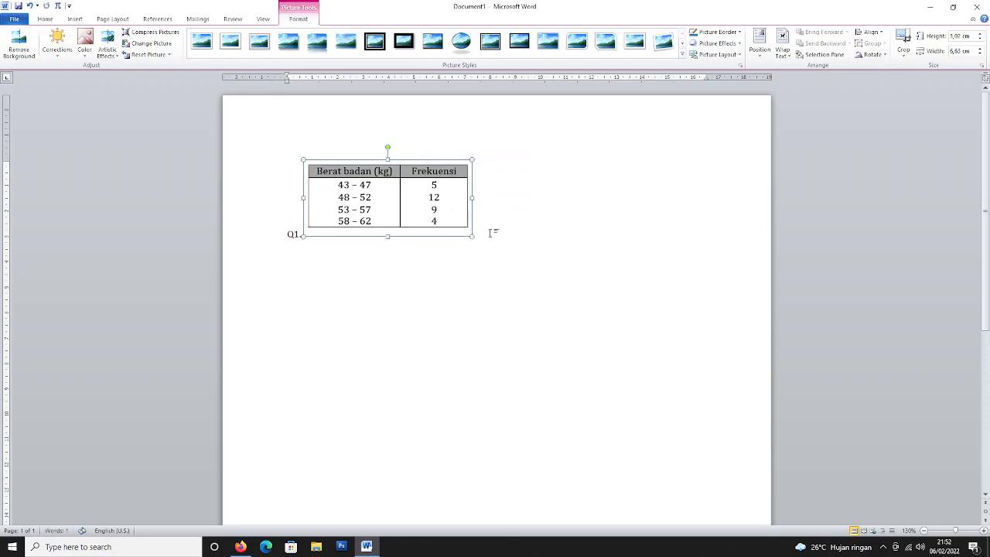
{"action": "left_click", "coordinate": [490, 232]}
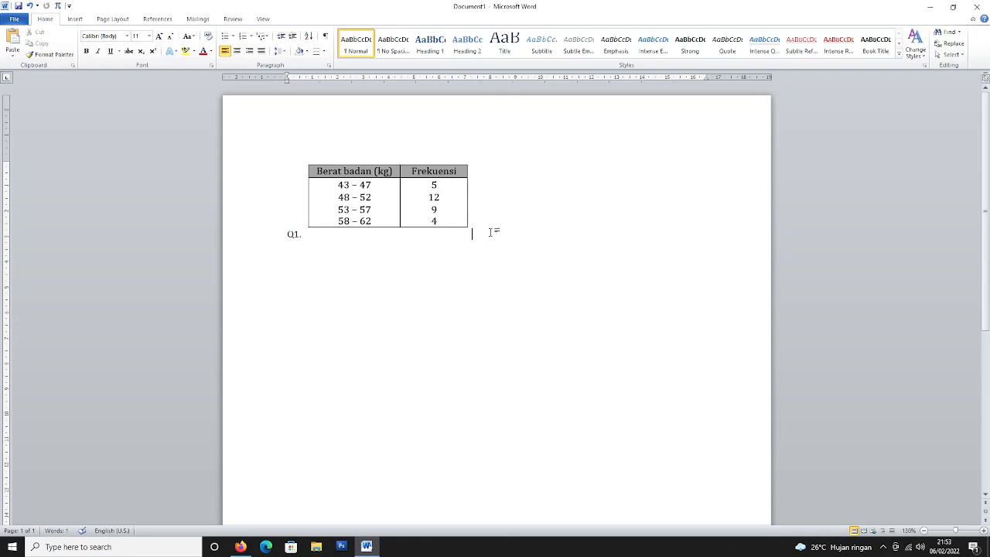
Type 'rata-ratanya adalah' and options AA. 1 through EE. 5 on separate lines.
{"action": "type", "text": "rata-ratanya adalah"}
{"action": "key", "text": "Return"}
{"action": "type", "text": "AA. 1"}
{"action": "key", "text": "Return"}
{"action": "type", "text": "BB. "}
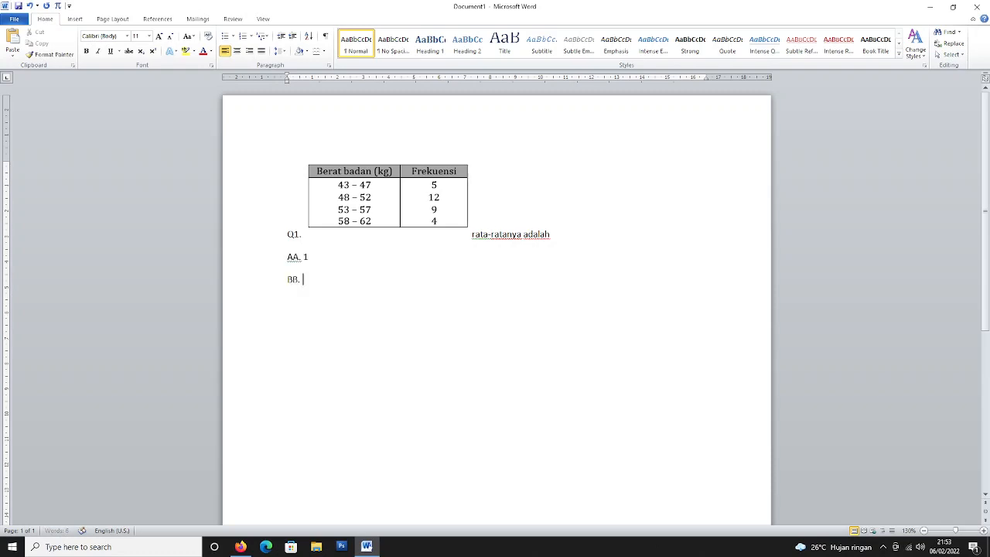
{"action": "type", "text": "2"}
{"action": "key", "text": "Return"}
{"action": "type", "text": "CC. 3"}
{"action": "key", "text": "Return"}
{"action": "type", "text": "DD. 4"}
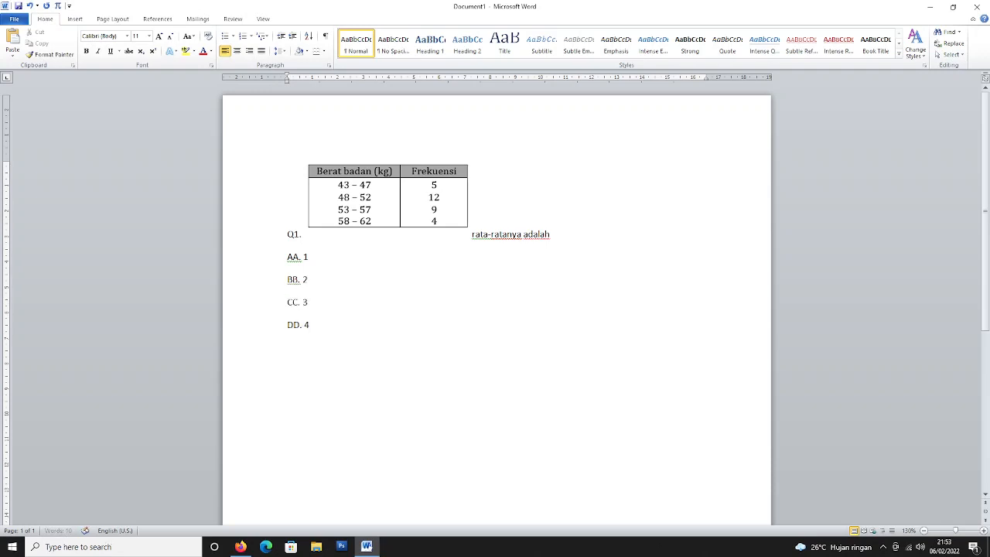
{"action": "key", "text": "Return"}
{"action": "type", "text": "EE. 5"}
Add a plain-text *** separator, undoing the automatic border, and start 'Q2.' below it.
{"action": "key", "text": "Return"}
{"action": "type", "text": "***"}
{"action": "key", "text": "Return"}
{"action": "key", "text": "BackSpace"}
{"action": "key", "text": "Return"}
{"action": "key", "text": "ctrl+z"}
{"action": "type", "text": "Q2."}
Type the Q2 text 'Hasil rata-rata adalah 25 maka table nya adalah'.
{"action": "type", "text": "Hasil rata-rat"}
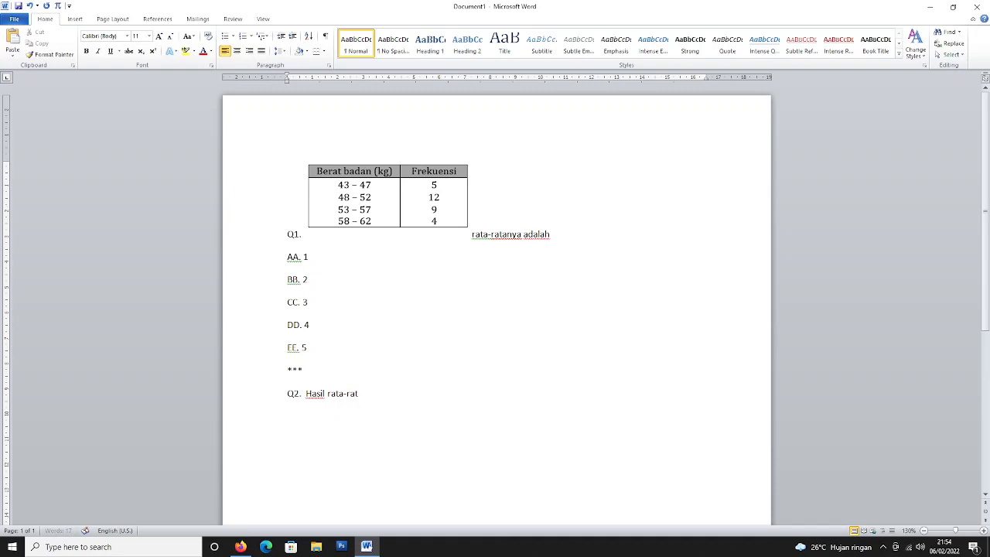
{"action": "type", "text": "a ada"}
{"action": "type", "text": "lah 25"}
{"action": "type", "text": " maka ta"}
{"action": "type", "text": "ble"}
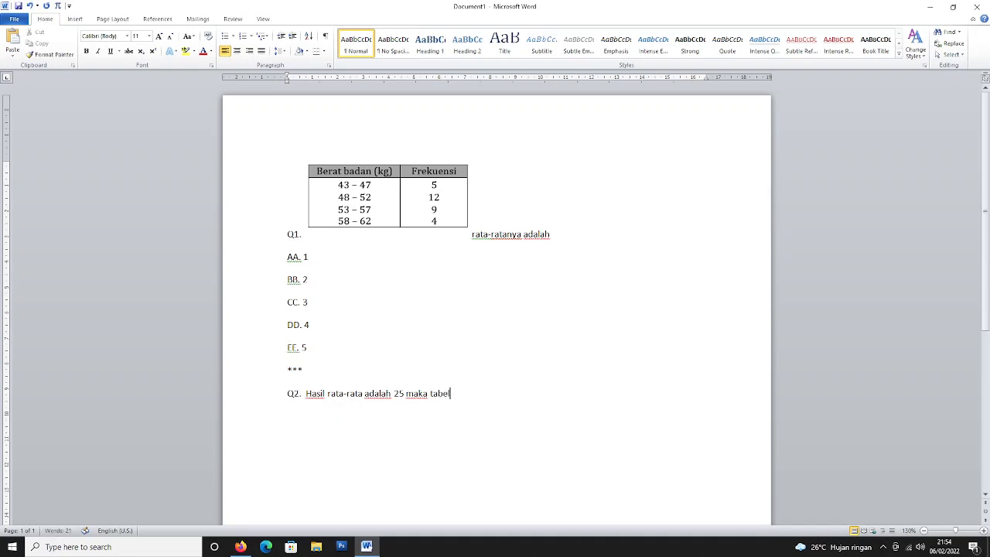
{"action": "key", "text": "BackSpace"}
{"action": "type", "text": "le nya adalah"}
Add empty option labels AA. through EE. on separate lines, then a *** separator.
{"action": "key", "text": "Return"}
{"action": "type", "text": "AA."}
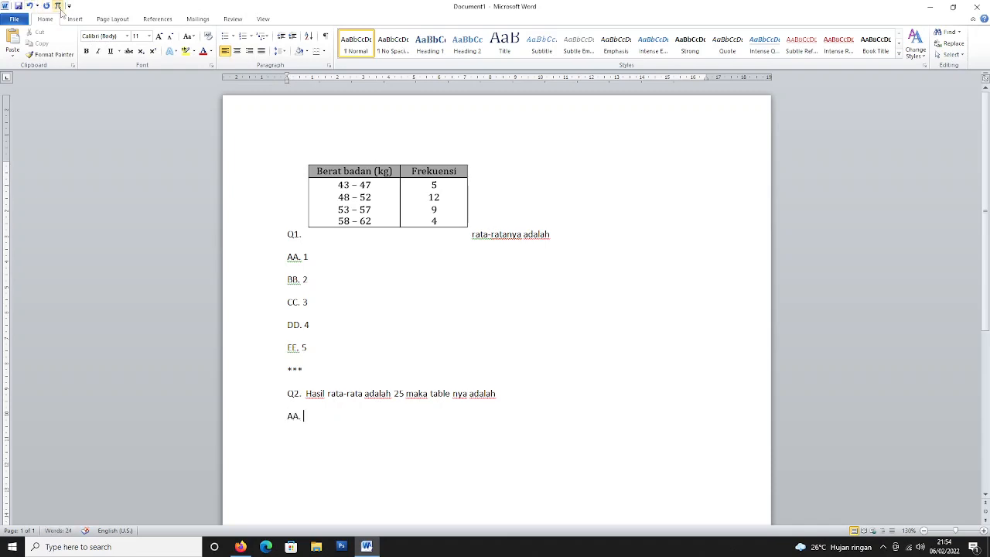
{"action": "key", "text": "Return"}
{"action": "type", "text": "BB."}
{"action": "key", "text": "Return"}
{"action": "type", "text": "CC."}
{"action": "key", "text": "Return"}
{"action": "type", "text": "DD."}
{"action": "key", "text": "Return"}
{"action": "type", "text": "EE."}
{"action": "key", "text": "Return"}
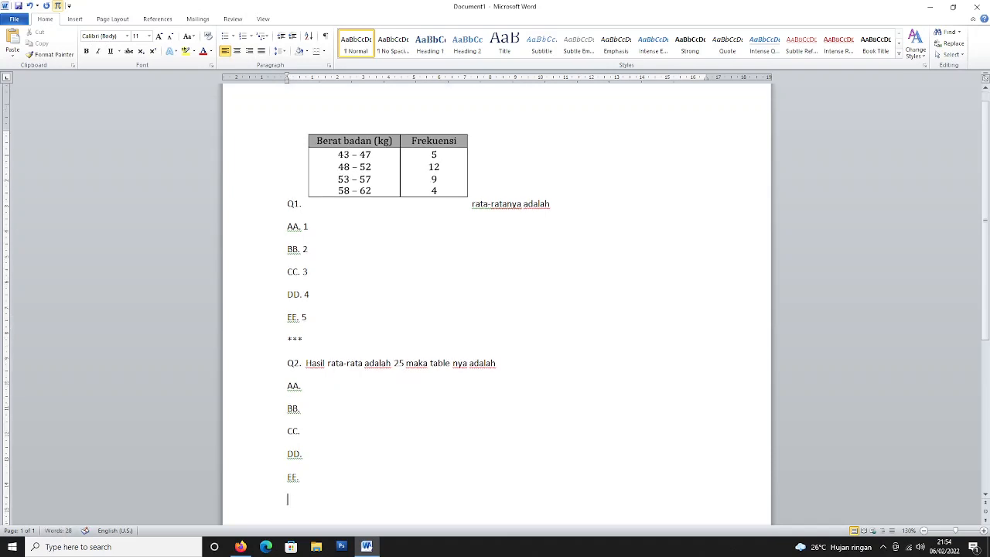
{"action": "type", "text": "***"}
Insert the Berat badan table picture as option AA and shrink it.
{"action": "left_click", "coordinate": [75, 19]}
{"action": "left_click", "coordinate": [109, 42]}
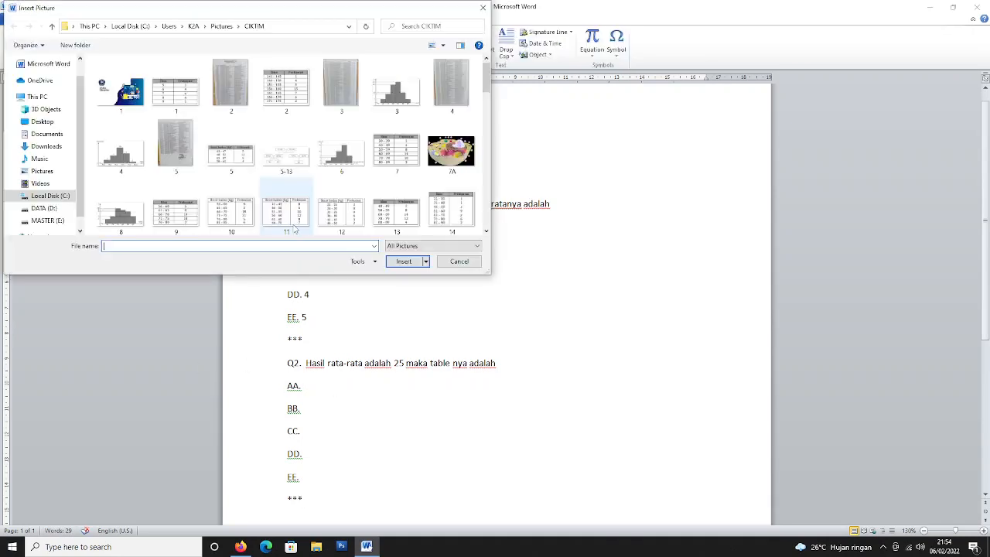
{"action": "double_click", "coordinate": [230, 147]}
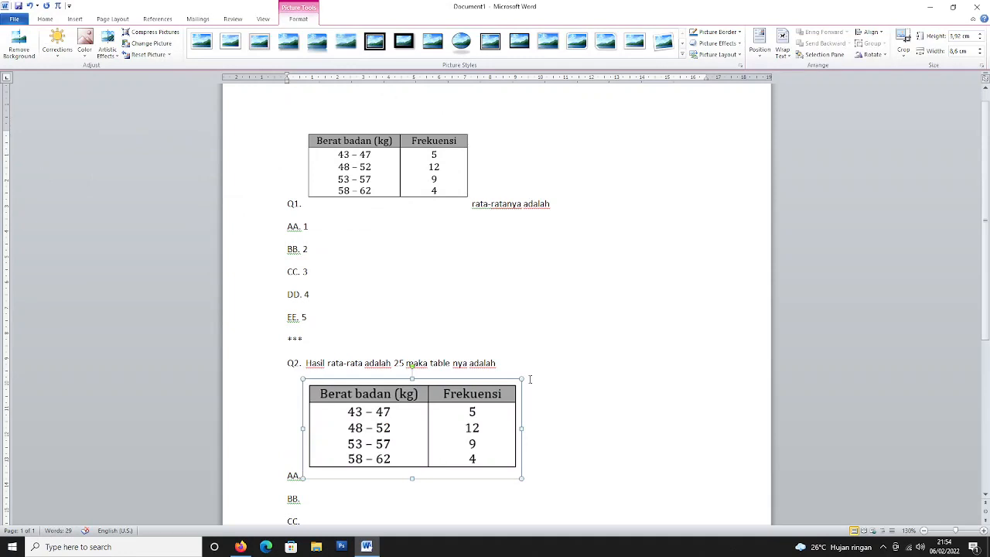
{"action": "left_click_drag", "start_coordinate": [521, 379], "coordinate": [455, 409]}
{"action": "scroll", "coordinate": [432, 409], "scroll_direction": "down", "scroll_amount": 3}
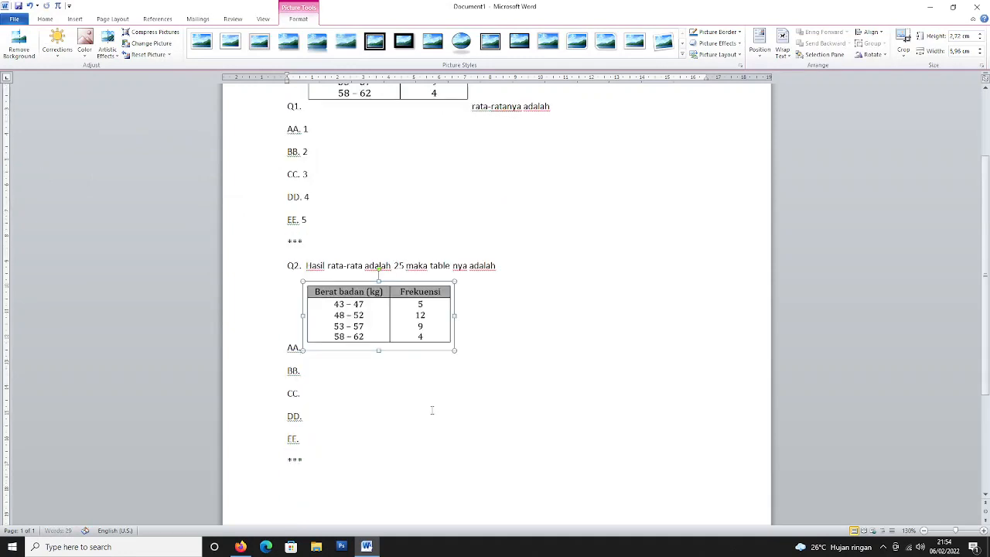
{"action": "left_click", "coordinate": [352, 370]}
Insert the Skor/Frekuensi table picture for option BB and shrink the Berat badan picture further.
{"action": "left_click", "coordinate": [74, 18]}
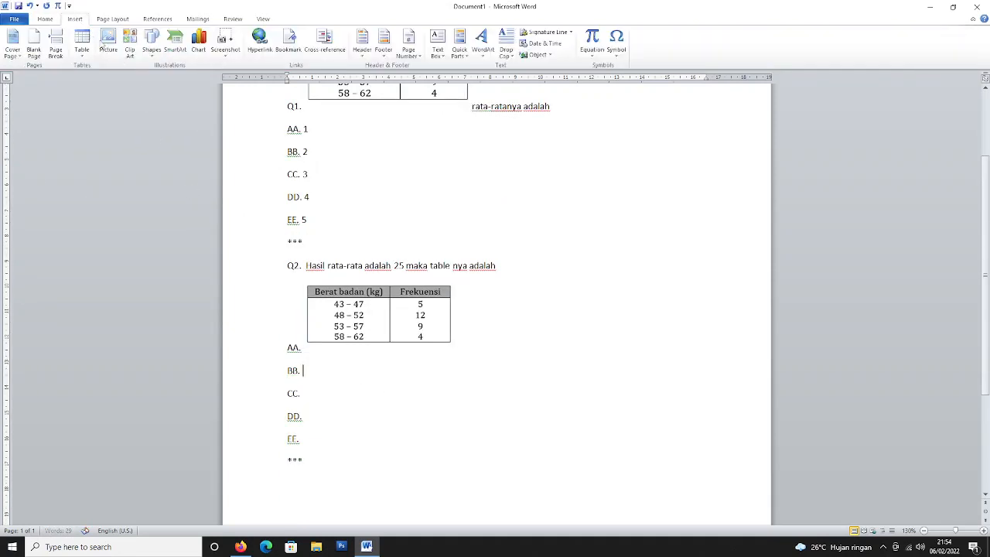
{"action": "left_click", "coordinate": [109, 44]}
{"action": "double_click", "coordinate": [397, 205]}
{"action": "left_click_drag", "start_coordinate": [471, 362], "coordinate": [407, 402]}
{"action": "scroll", "coordinate": [459, 207], "scroll_direction": "down", "scroll_amount": 2}
{"action": "left_click", "coordinate": [411, 211]}
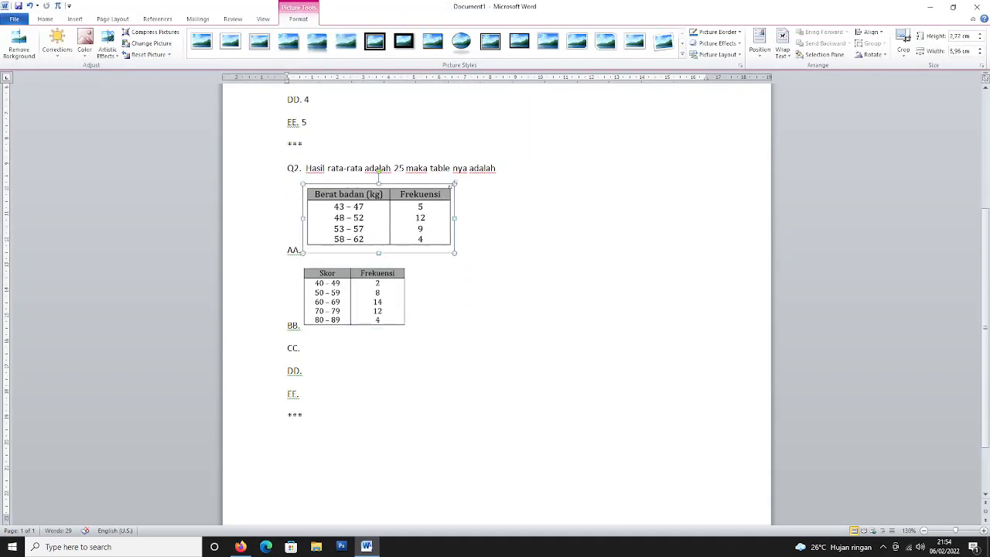
{"action": "left_click_drag", "start_coordinate": [454, 184], "coordinate": [429, 194]}
{"action": "left_click", "coordinate": [446, 236]}
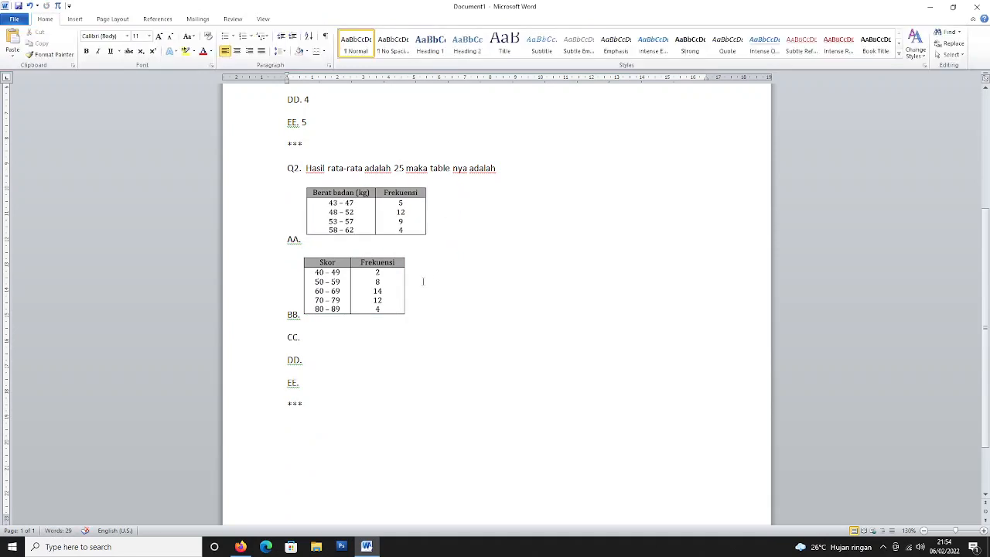
Insert the Berat badan 21–50 table picture after CC. and shrink it.
{"action": "left_click", "coordinate": [363, 335]}
{"action": "left_click", "coordinate": [75, 18]}
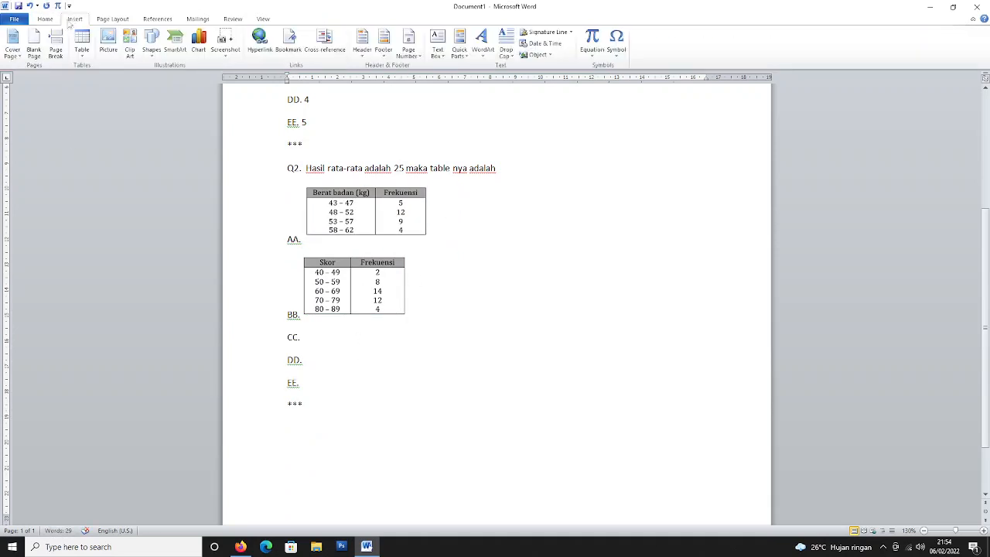
{"action": "left_click", "coordinate": [108, 43]}
{"action": "double_click", "coordinate": [340, 205]}
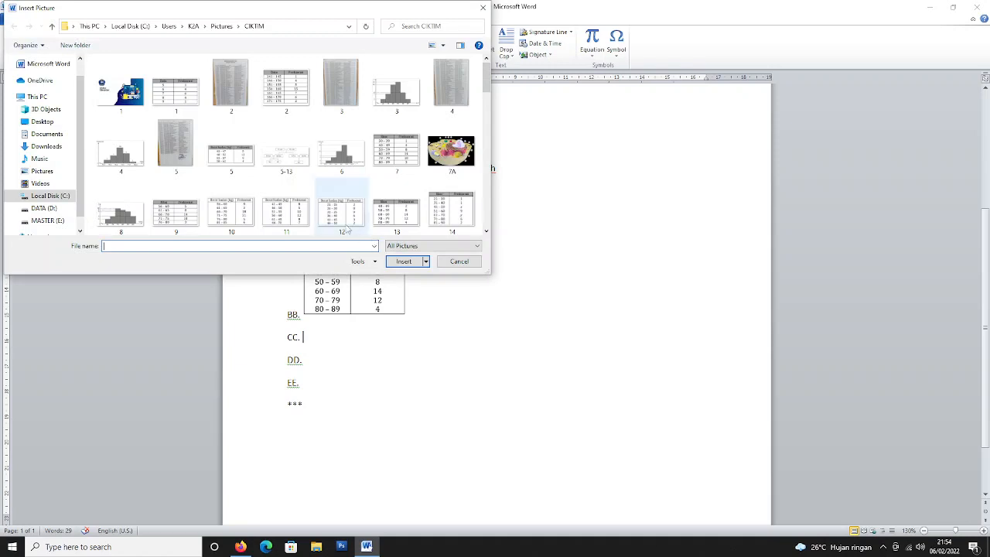
{"action": "left_click_drag", "start_coordinate": [479, 336], "coordinate": [414, 378]}
{"action": "left_click", "coordinate": [400, 418]}
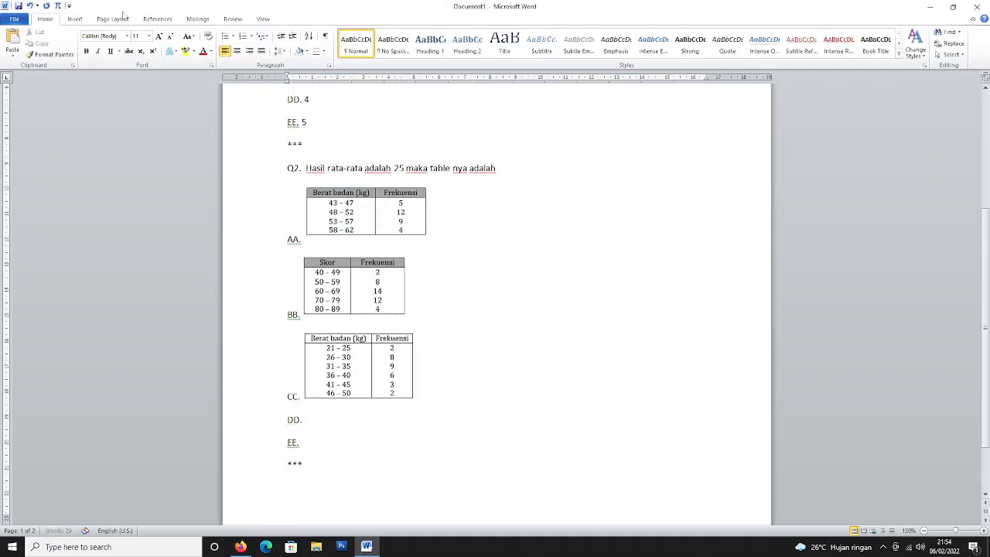
Add a shrunken Berat badan table picture for option DD.
{"action": "left_click", "coordinate": [75, 18]}
{"action": "left_click", "coordinate": [108, 49]}
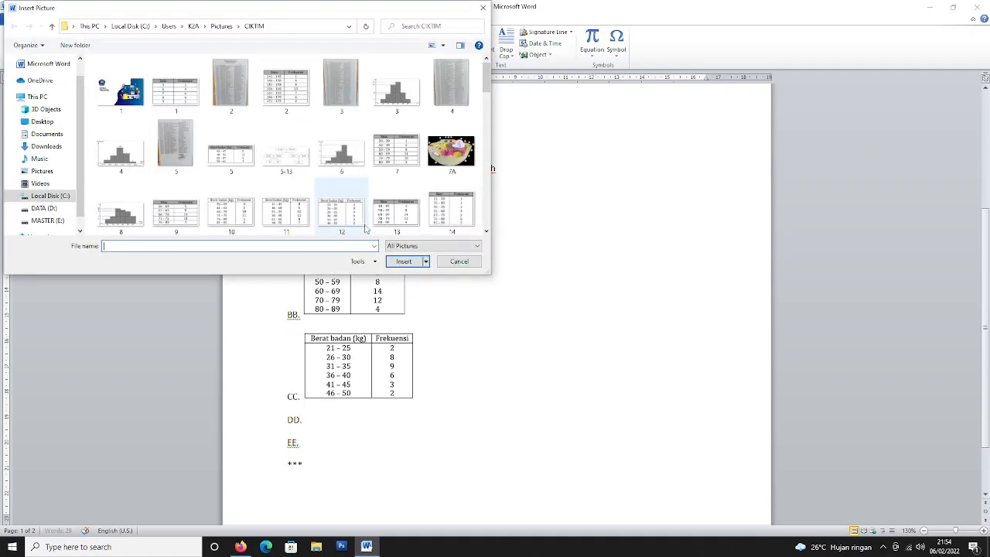
{"action": "double_click", "coordinate": [340, 216]}
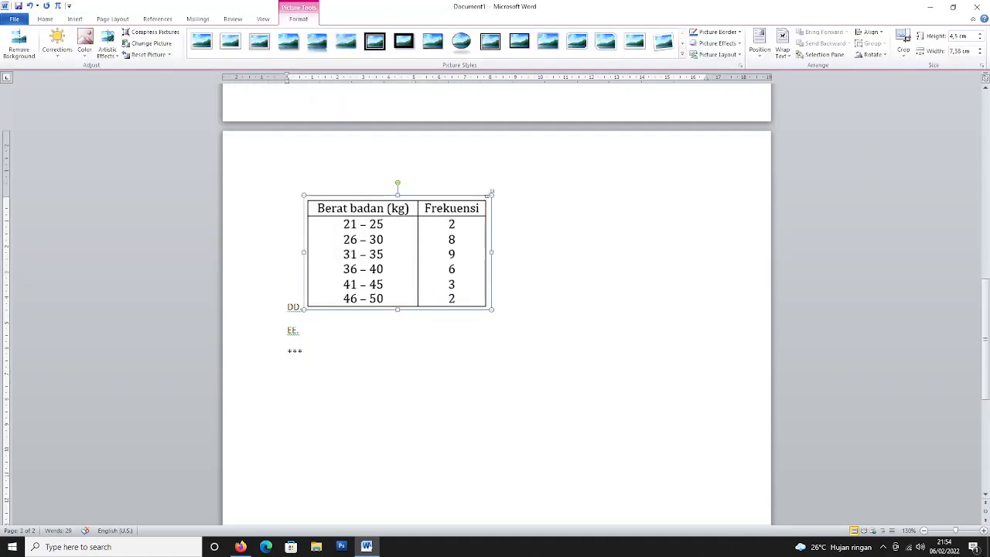
{"action": "left_click_drag", "start_coordinate": [491, 196], "coordinate": [358, 240]}
{"action": "scroll", "coordinate": [341, 232], "scroll_direction": "up", "scroll_amount": 3}
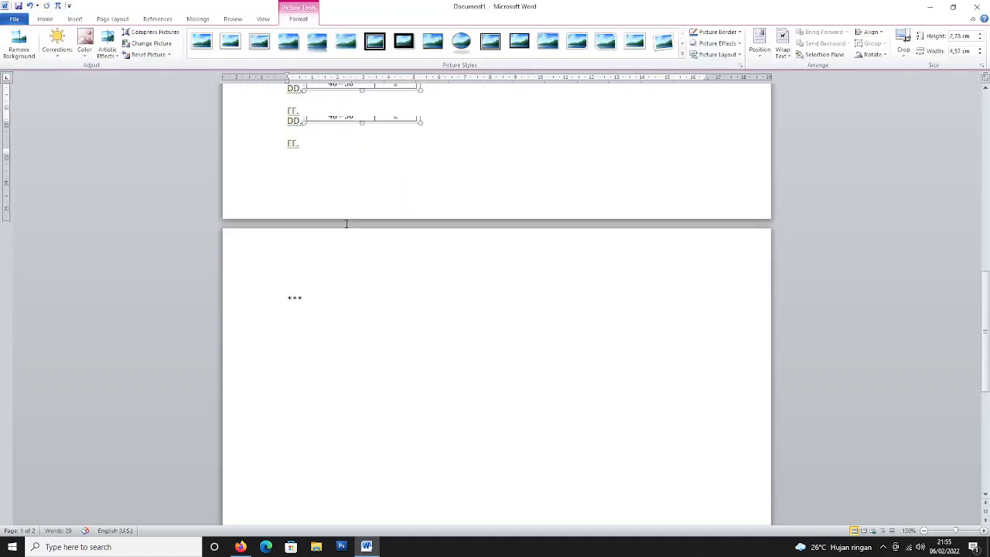
{"action": "left_click", "coordinate": [341, 172]}
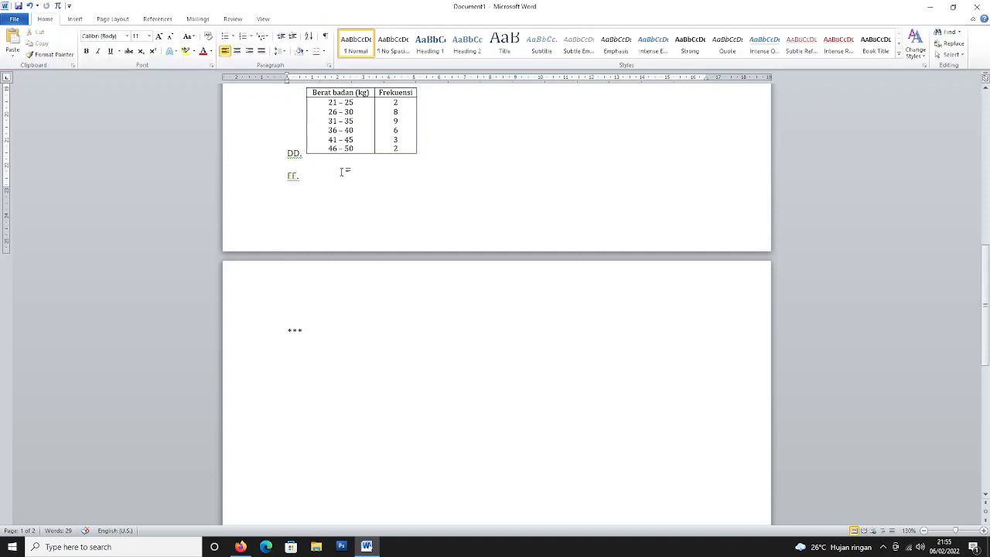
Insert table picture 9 as option EE at about 2.5 × 4.3 cm, then add a line below ***.
{"action": "left_click", "coordinate": [75, 19]}
{"action": "left_click", "coordinate": [109, 43]}
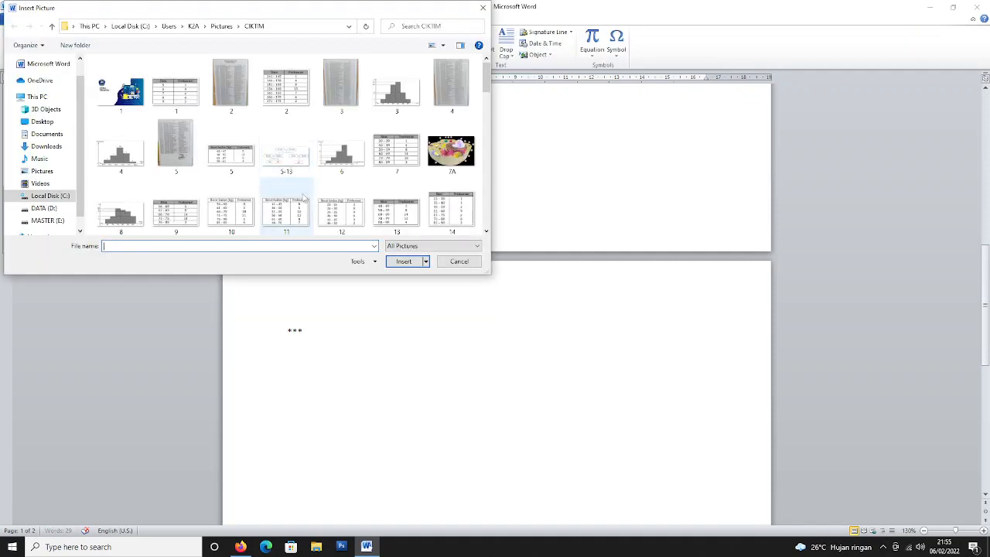
{"action": "double_click", "coordinate": [176, 213]}
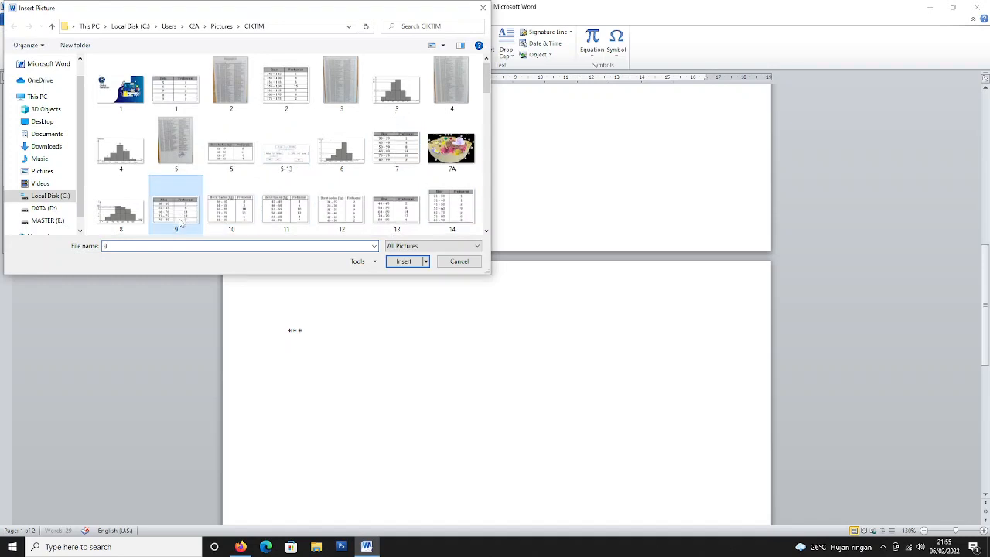
{"action": "left_click_drag", "start_coordinate": [480, 328], "coordinate": [410, 402]}
{"action": "left_click", "coordinate": [355, 405]}
{"action": "scroll", "coordinate": [408, 398], "scroll_direction": "up", "scroll_amount": 10}
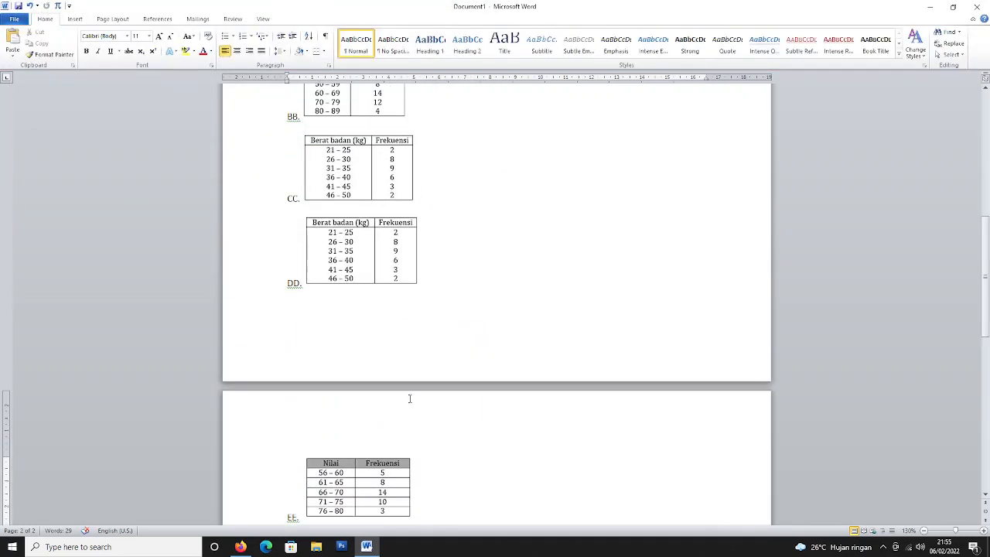
{"action": "scroll", "coordinate": [412, 397], "scroll_direction": "down", "scroll_amount": 10}
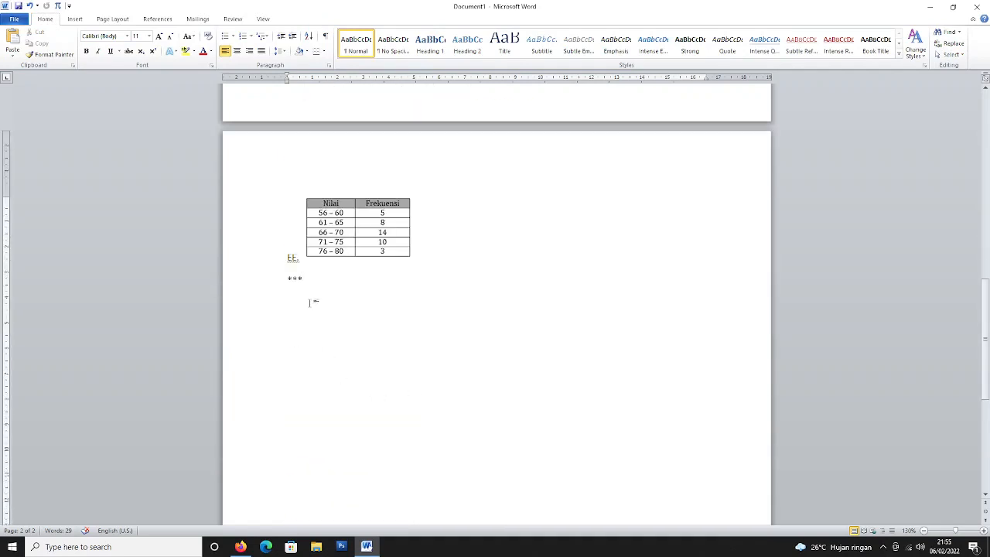
{"action": "key", "text": "Return"}
Type 'Q3.' and insert a three-column, two-row table with narrowed columns.
{"action": "type", "text": "Q3."}
{"action": "left_click", "coordinate": [74, 18]}
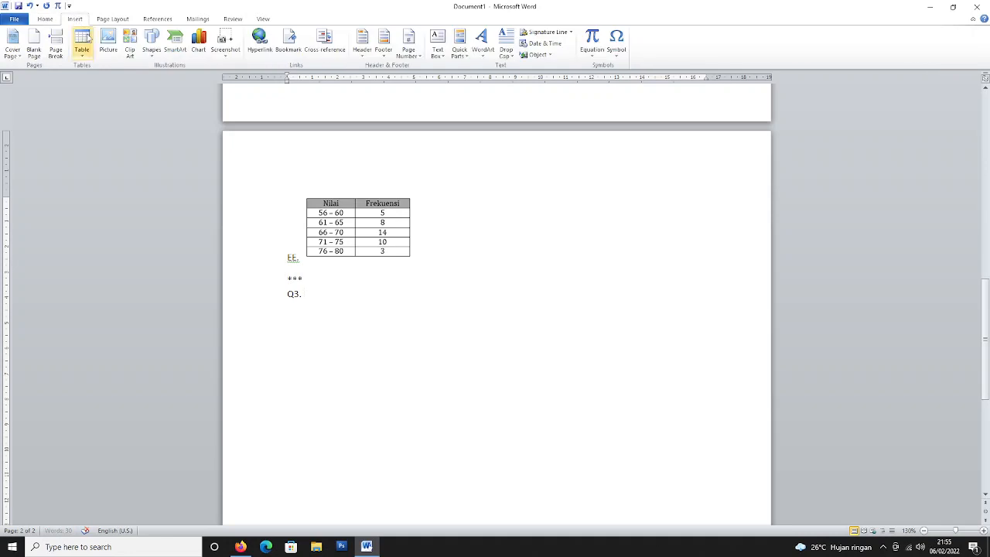
{"action": "left_click", "coordinate": [88, 44]}
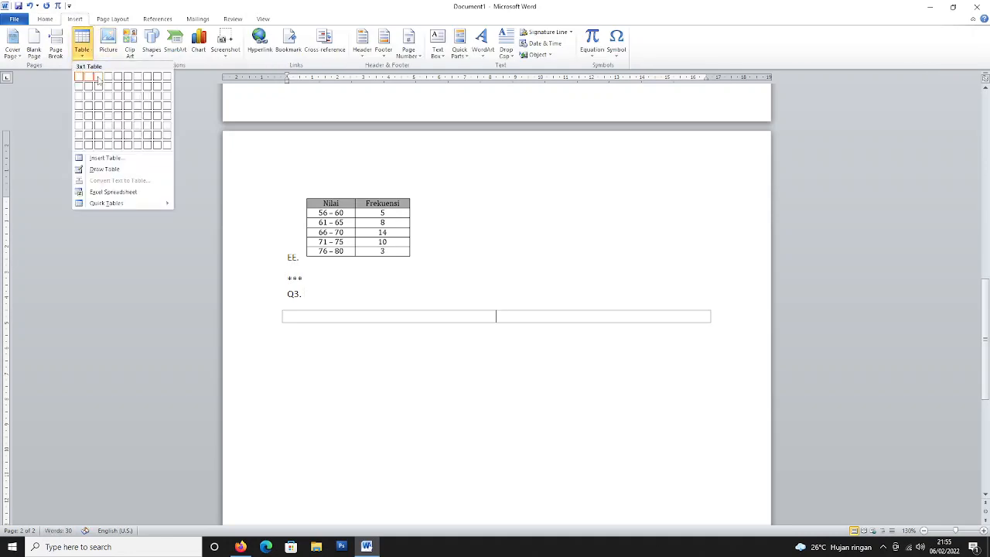
{"action": "left_click", "coordinate": [99, 90]}
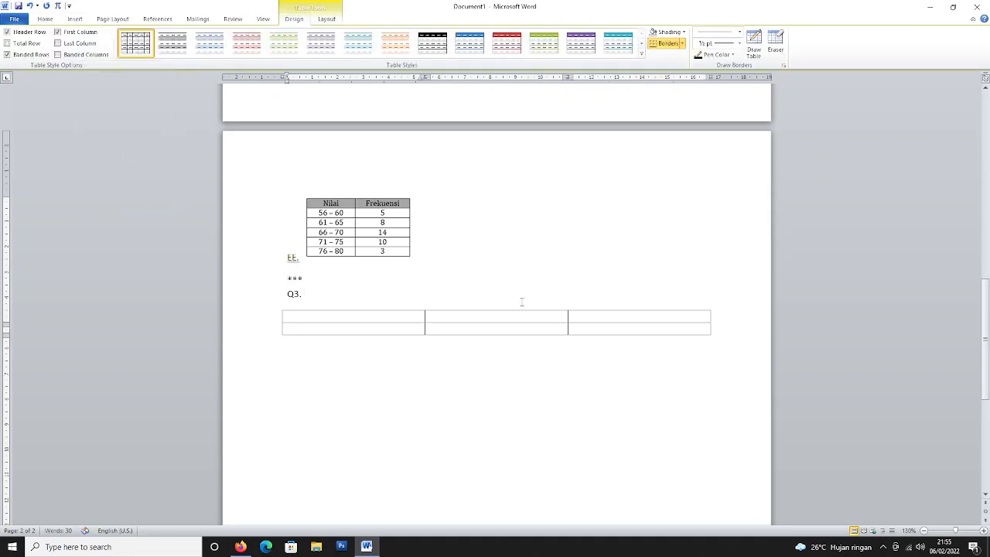
{"action": "left_click_drag", "start_coordinate": [425, 77], "coordinate": [382, 77]}
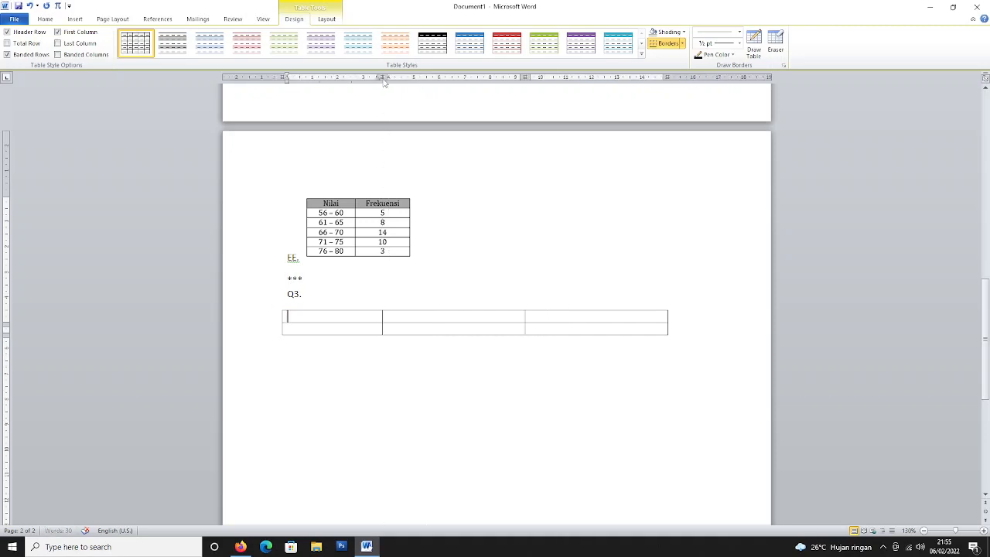
{"action": "left_click_drag", "start_coordinate": [524, 78], "coordinate": [464, 78]}
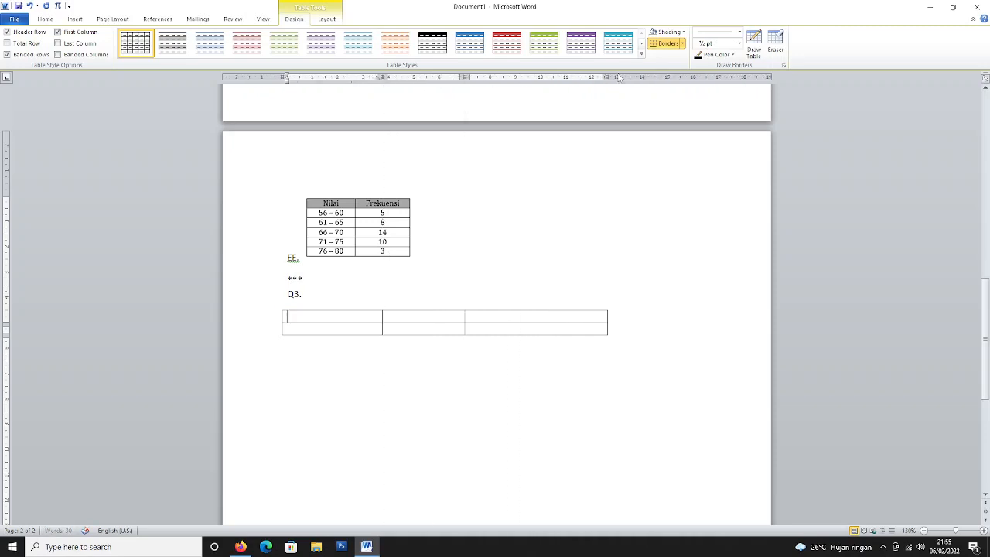
{"action": "left_click_drag", "start_coordinate": [607, 77], "coordinate": [539, 79]}
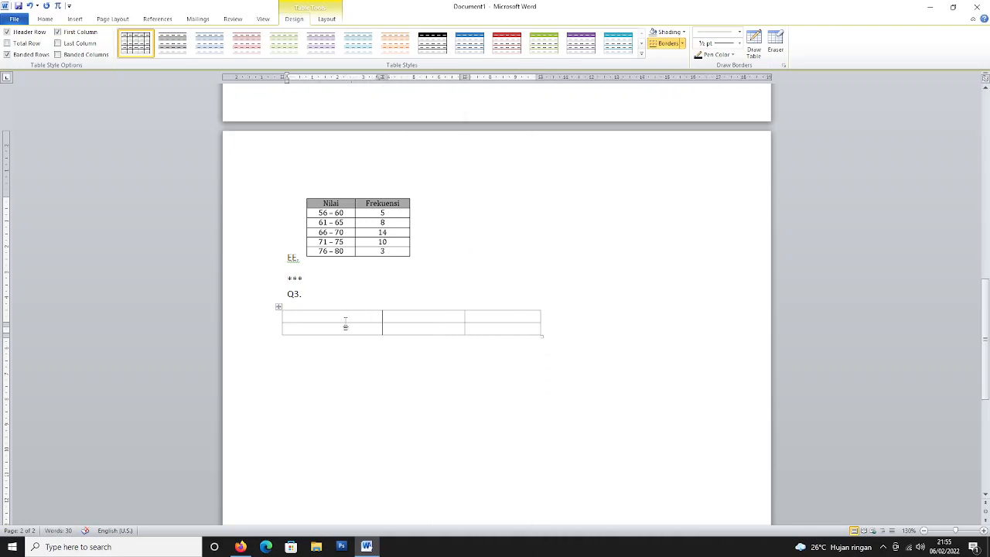
Fill the table's header row with DATA, JUMLAH and HASIL.
{"action": "type", "text": "DA"}
{"action": "key", "text": "BackSpace"}
{"action": "type", "text": "ATA"}
{"action": "key", "text": "Tab"}
{"action": "type", "text": "JUMLAH"}
{"action": "key", "text": "Tab"}
{"action": "type", "text": "HAS"}
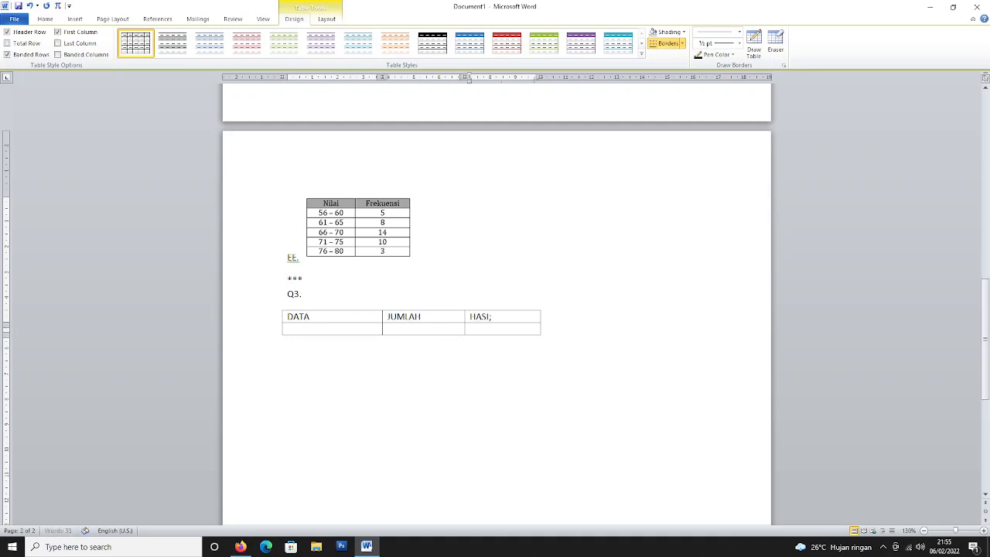
{"action": "type", "text": "I;"}
{"action": "type", "text": "L"}
Enter 1, 25 and 25 in the table's second row.
{"action": "key", "text": "Down"}
{"action": "key", "text": "Left"}
{"action": "type", "text": "1"}
{"action": "key", "text": "Tab"}
{"action": "type", "text": "25"}
{"action": "key", "text": "Tab"}
{"action": "type", "text": "25"}
{"action": "key", "text": "Down"}
Below the table, add option labels AA. through EE. on separate lines.
{"action": "key", "text": "Return"}
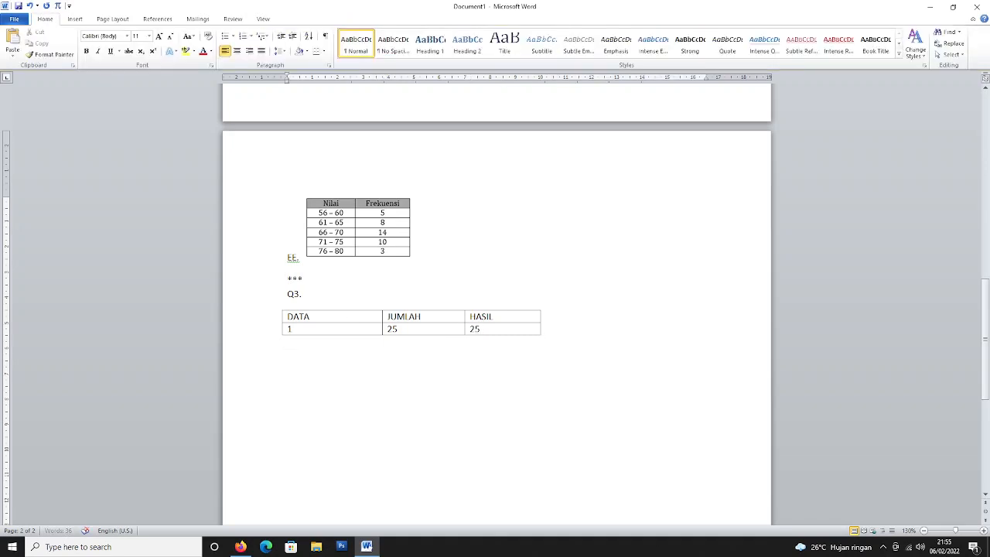
{"action": "type", "text": "AA."}
{"action": "key", "text": "Return"}
{"action": "type", "text": "BB."}
{"action": "key", "text": "Return"}
{"action": "type", "text": "C"}
{"action": "type", "text": "DD."}
{"action": "key", "text": "Return"}
{"action": "type", "text": "EE."}
{"action": "key", "text": "Return"}
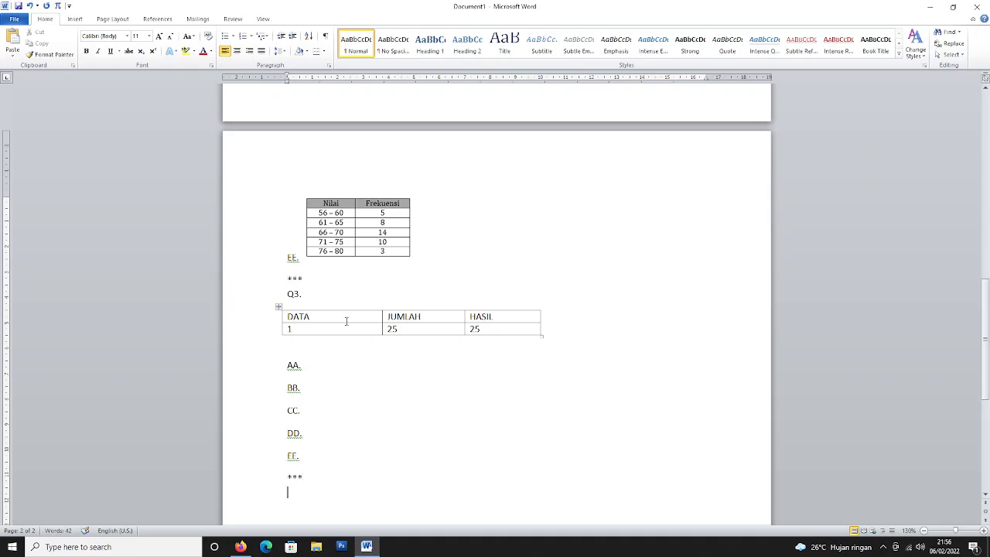
Fill the options with values 1–5 and start 'Q4.' below the *** marker.
{"action": "type", "text": "1"}
{"action": "left_click", "coordinate": [356, 391]}
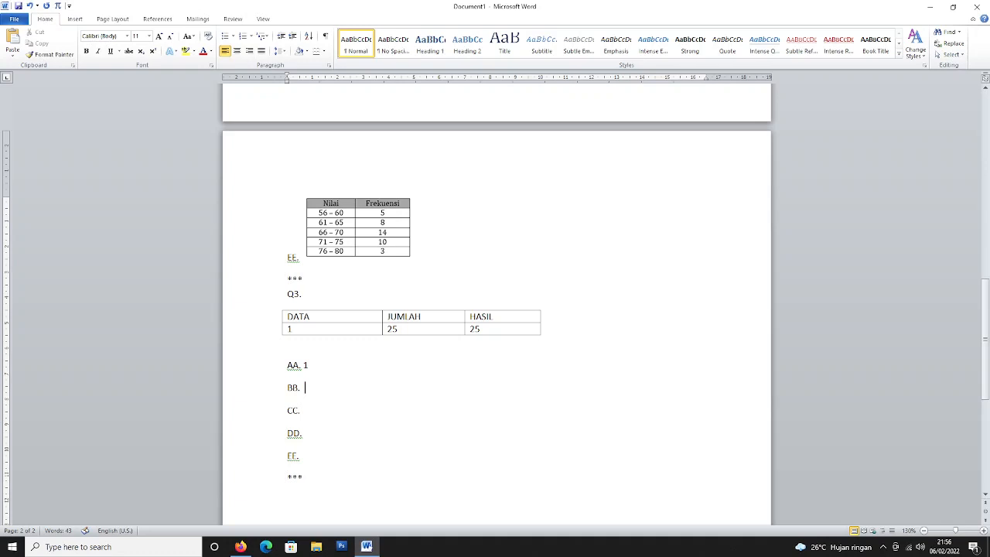
{"action": "left_click", "coordinate": [344, 411]}
{"action": "type", "text": "3"}
{"action": "left_click", "coordinate": [337, 435]}
{"action": "type", "text": "4"}
{"action": "left_click", "coordinate": [339, 455]}
{"action": "type", "text": "5"}
{"action": "left_click", "coordinate": [349, 487]}
{"action": "scroll", "coordinate": [351, 487], "scroll_direction": "down", "scroll_amount": 1}
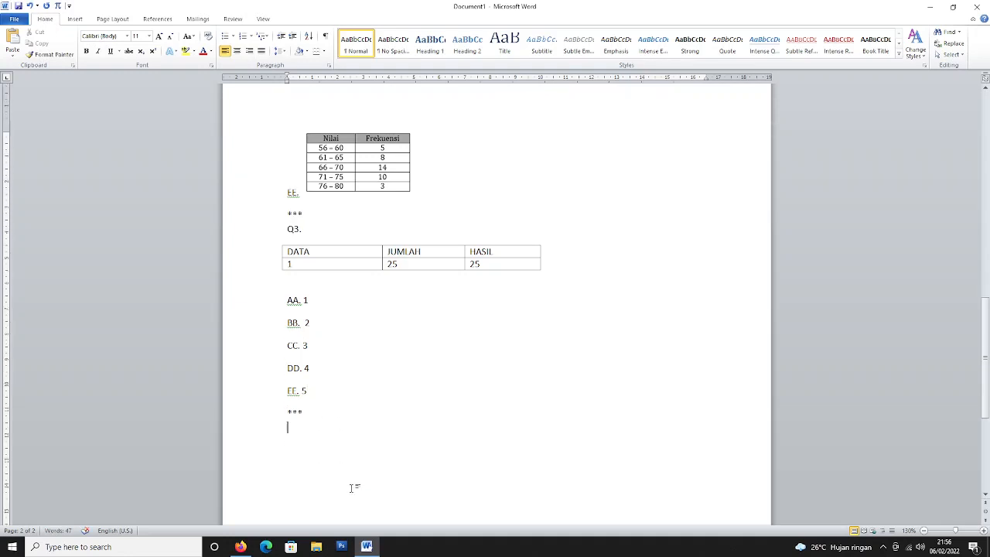
{"action": "type", "text": "Q4."}
Insert the built-in Expansion of a Sum equation at Q4.
{"action": "left_click", "coordinate": [74, 18]}
{"action": "left_click", "coordinate": [592, 41]}
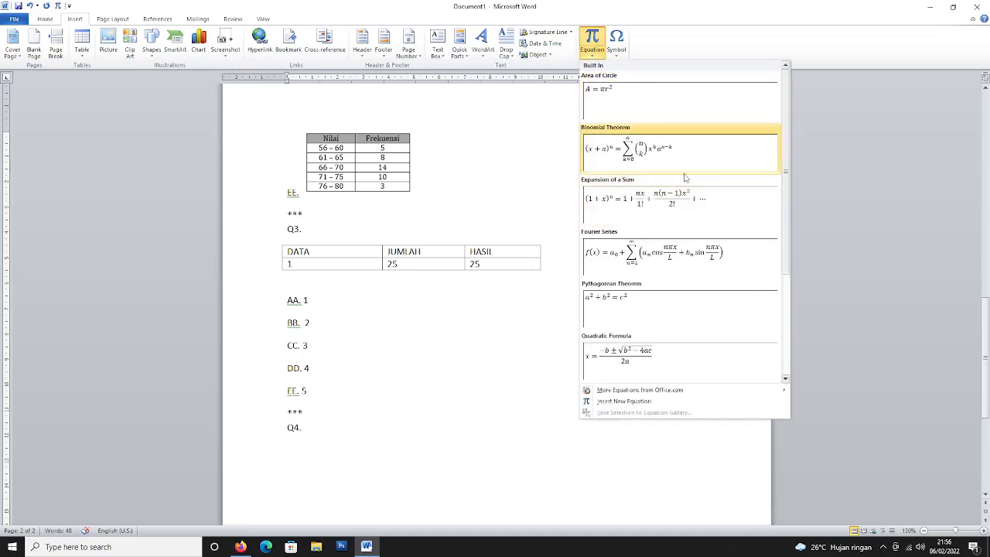
{"action": "left_click", "coordinate": [650, 198]}
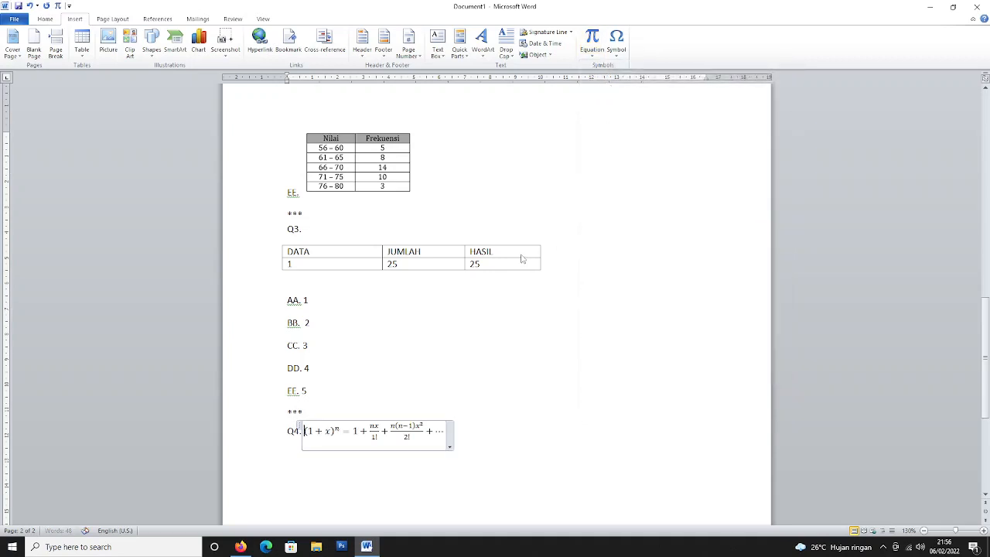
{"action": "left_click", "coordinate": [477, 438]}
{"action": "scroll", "coordinate": [479, 418], "scroll_direction": "down", "scroll_amount": 2}
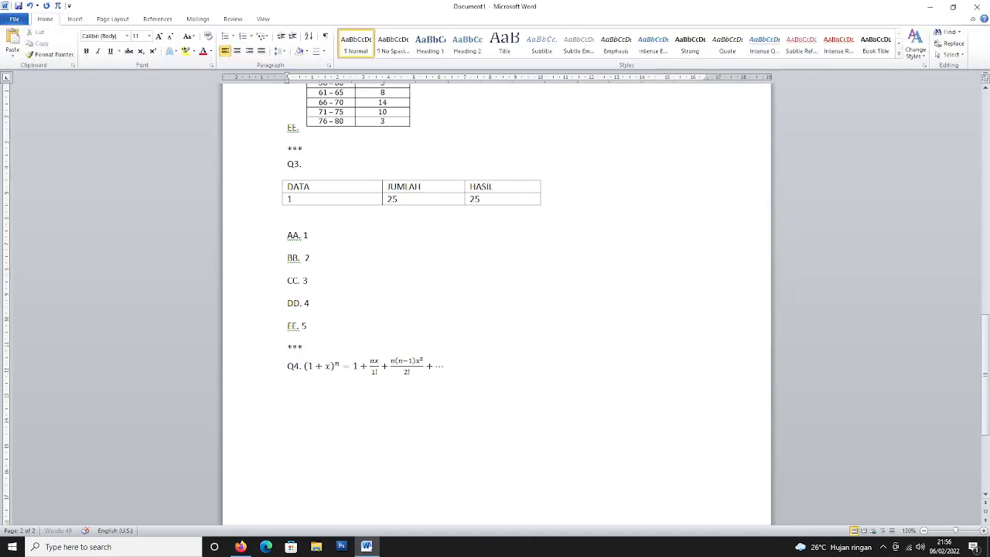
Type options AA. 1 through EE. 5 on separate lines, ending with ***.
{"action": "type", "text": "AA. 1"}
{"action": "key", "text": "Return"}
{"action": "type", "text": "BB. 2"}
{"action": "key", "text": "Return"}
{"action": "type", "text": "CC. 3"}
{"action": "key", "text": "Return"}
{"action": "type", "text": "DD. 4"}
{"action": "key", "text": "Return"}
{"action": "type", "text": "EE. 5 ***"}
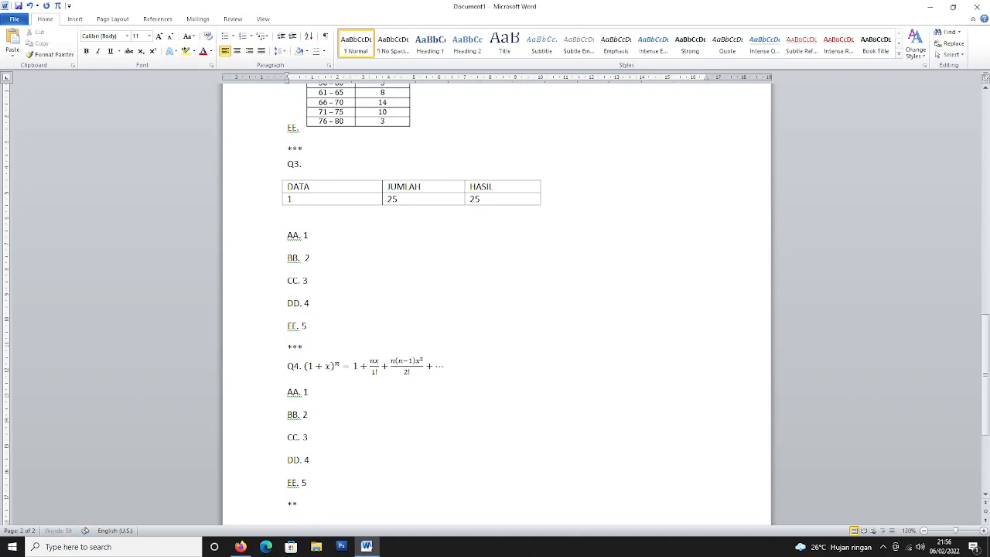
Start question 'Q5.' with 'SOAL BIASA' and a first option label AA.
{"action": "key", "text": "Return"}
{"action": "type", "text": "Q5."}
{"action": "scroll", "coordinate": [483, 456], "scroll_direction": "down", "scroll_amount": 3}
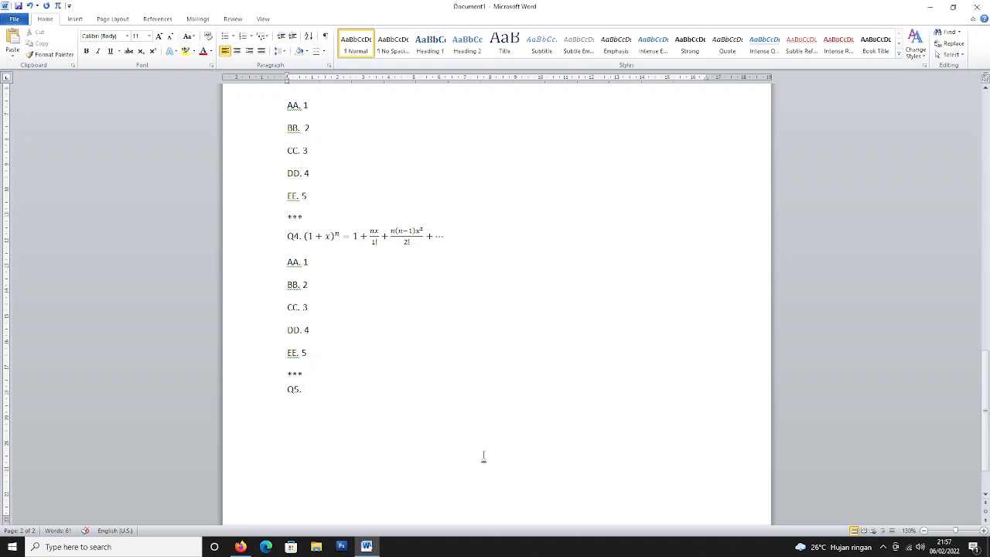
{"action": "type", "text": "SOAL B"}
{"action": "type", "text": "IASA "}
{"action": "type", "text": "AA."}
Add Q5 option labels BB., CC., DD., EE. on new lines, then a *** line.
{"action": "key", "text": "Return"}
{"action": "type", "text": "BB."}
{"action": "key", "text": "Return"}
{"action": "type", "text": "CC."}
{"action": "key", "text": "Return"}
{"action": "type", "text": "DD."}
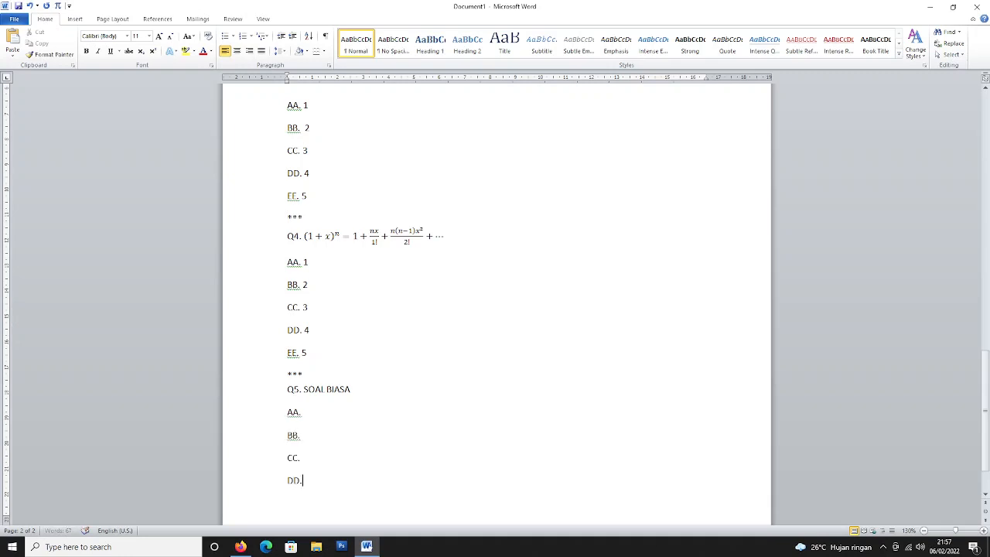
{"action": "key", "text": "Return"}
{"action": "type", "text": "EE."}
{"action": "key", "text": "Return"}
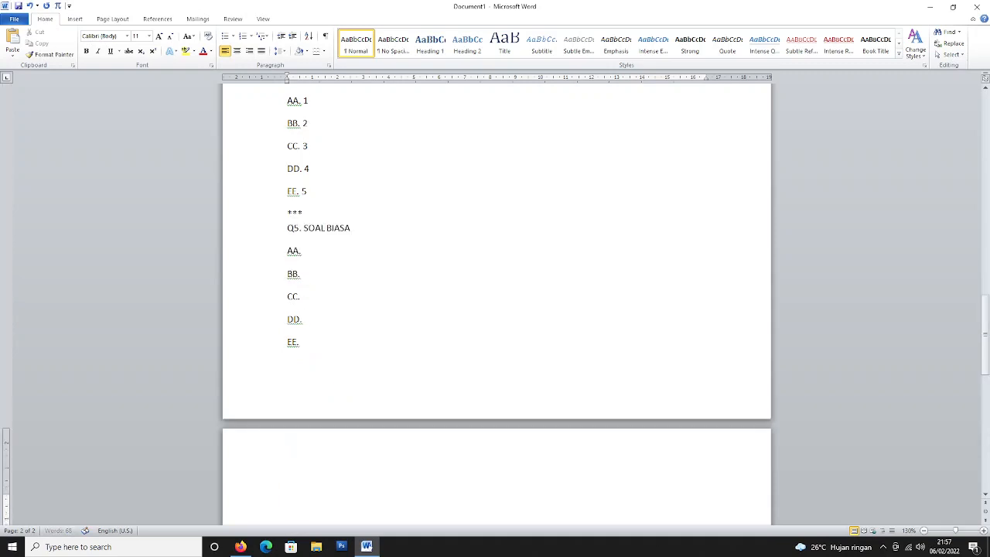
{"action": "type", "text": "***"}
Insert the Area of Circle equation at AA. and a dy/dx fraction equation at BB.
{"action": "left_click", "coordinate": [350, 252]}
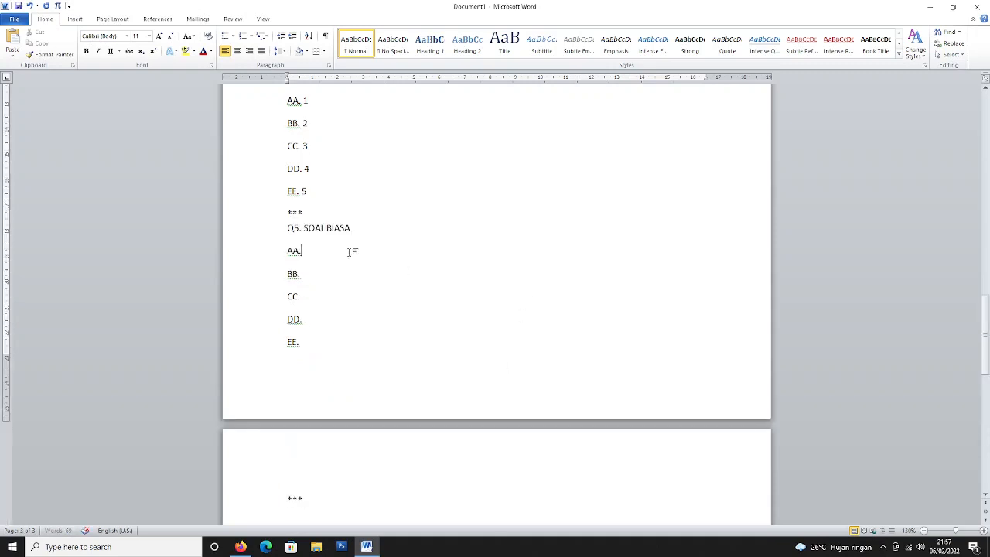
{"action": "key", "text": "alt+n"}
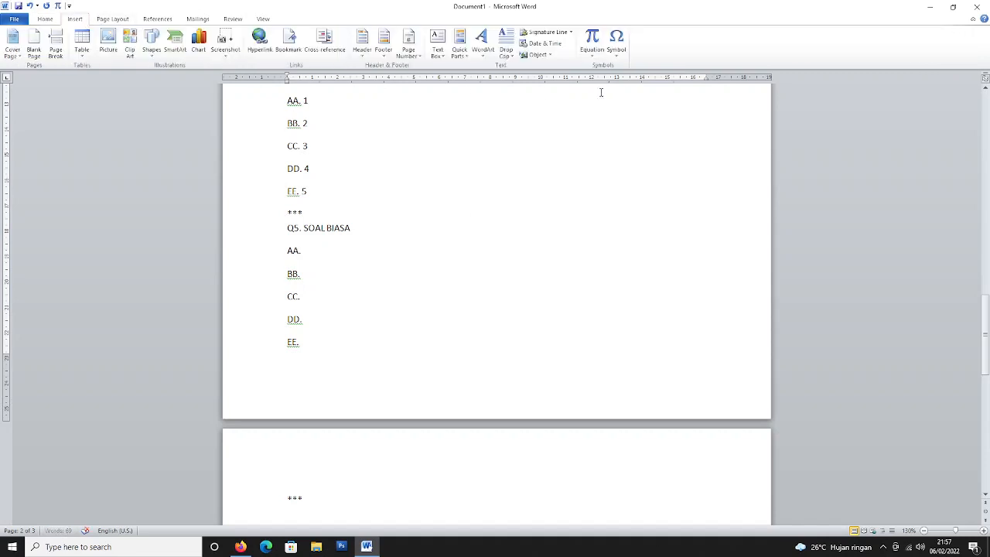
{"action": "left_click", "coordinate": [593, 52]}
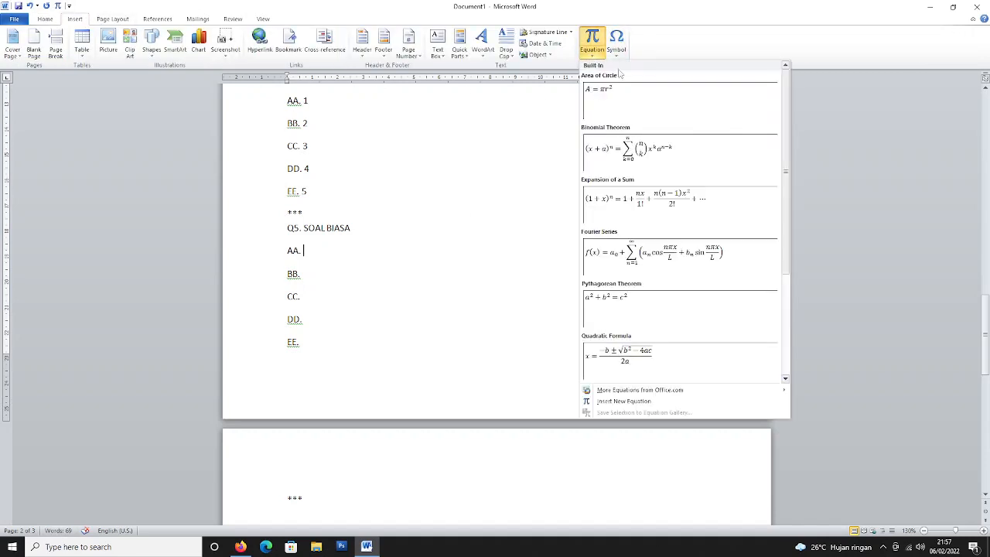
{"action": "left_click", "coordinate": [627, 103]}
{"action": "left_click", "coordinate": [334, 277]}
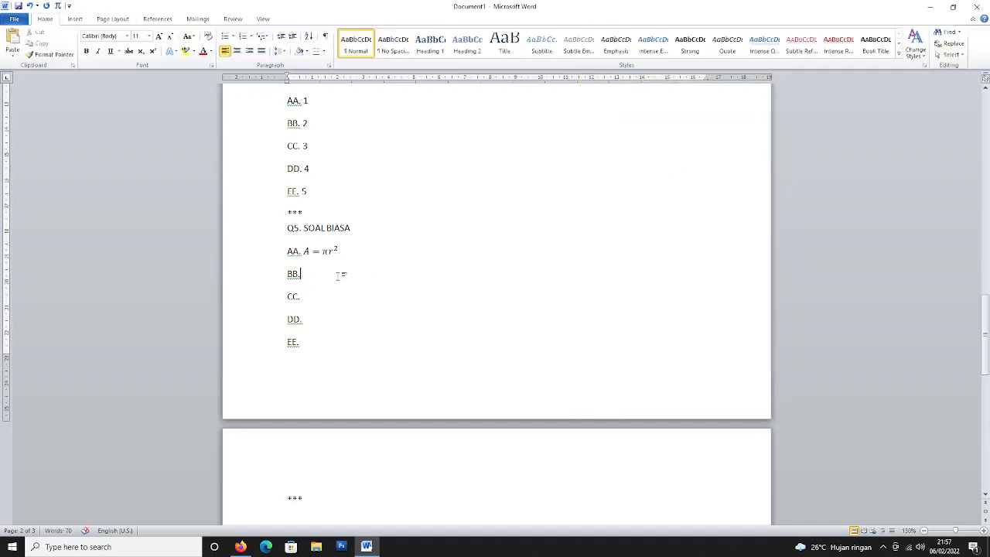
{"action": "left_click", "coordinate": [74, 19]}
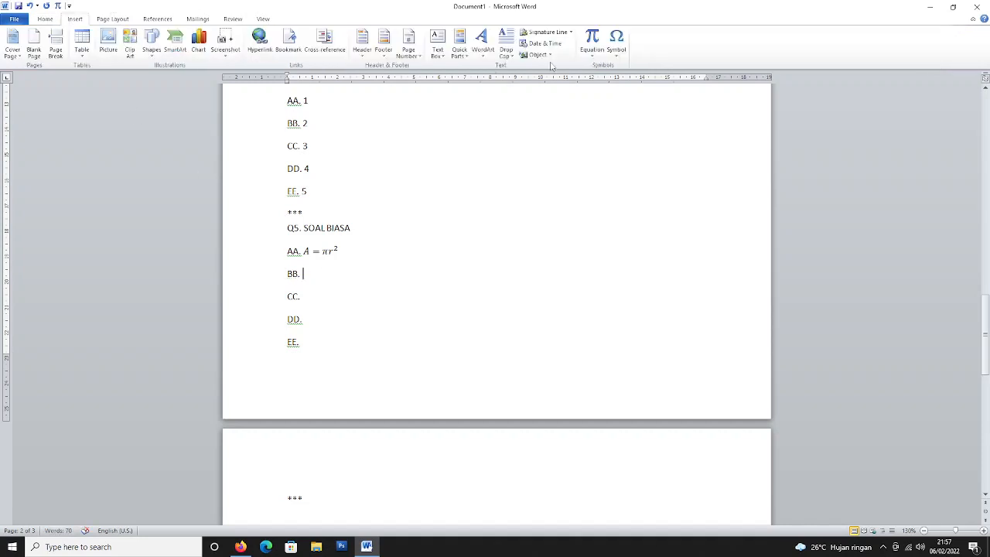
{"action": "left_click", "coordinate": [592, 39]}
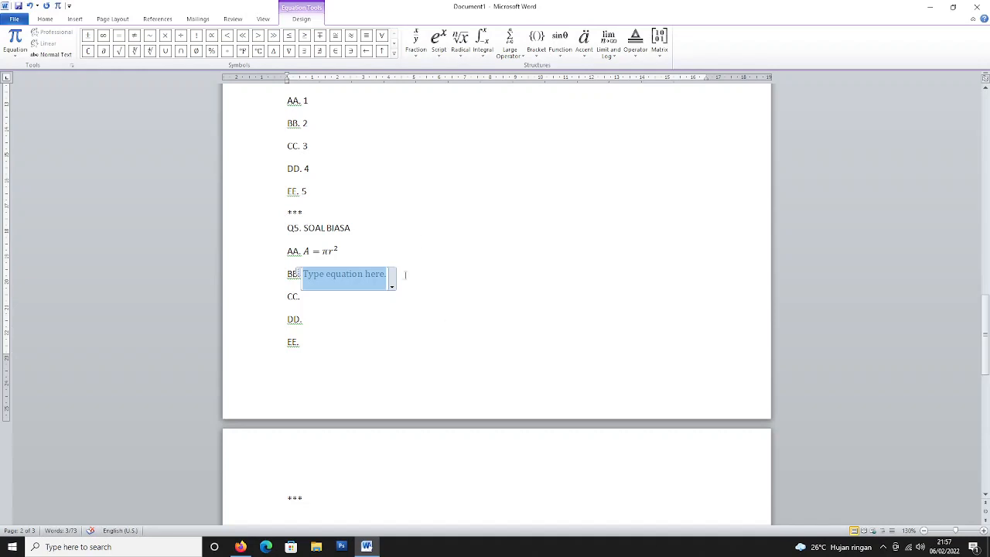
{"action": "left_click", "coordinate": [415, 42]}
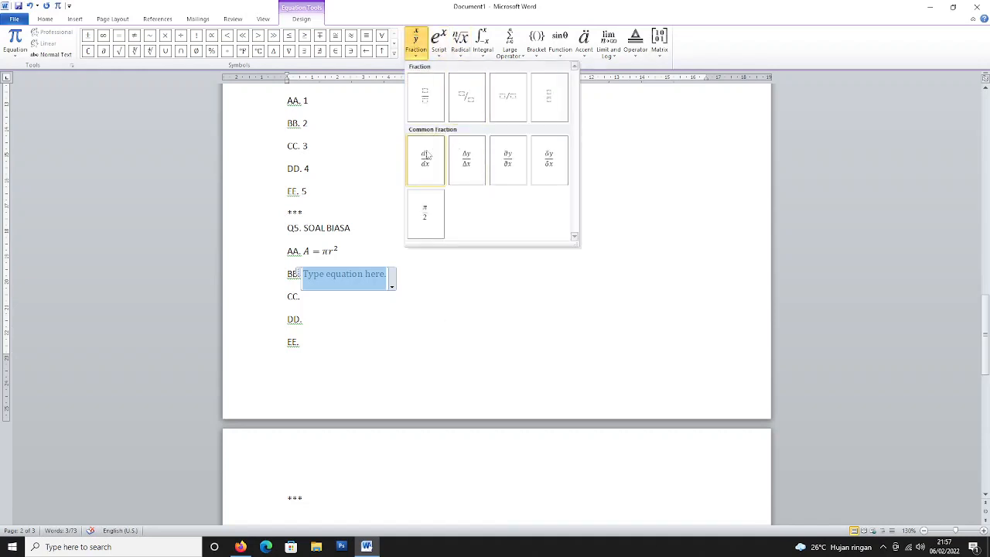
{"action": "left_click", "coordinate": [425, 157]}
{"action": "left_click", "coordinate": [337, 306]}
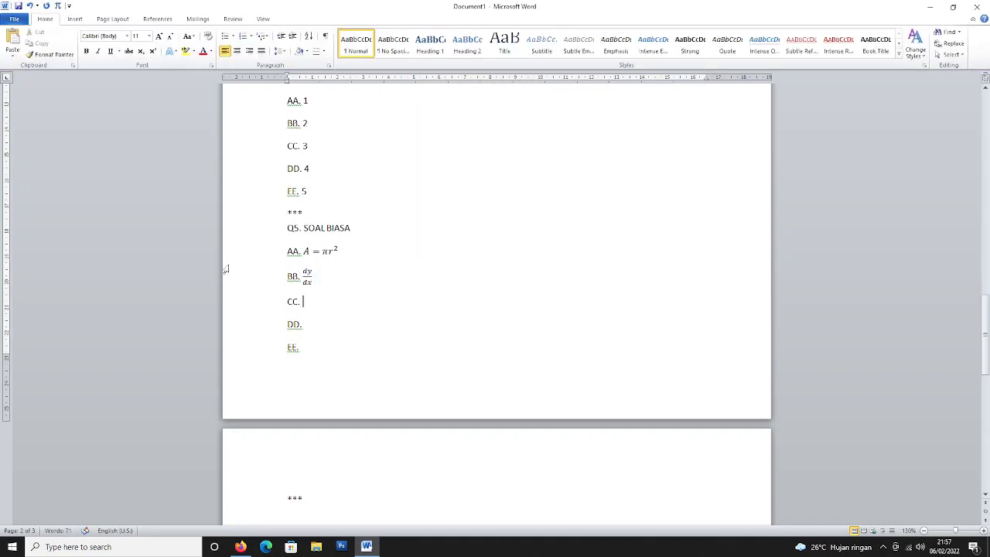
Insert the built-in Pythagorean Theorem equation at CC. and the Binomial Theorem at DD.
{"action": "left_click", "coordinate": [74, 18]}
{"action": "left_click", "coordinate": [590, 56]}
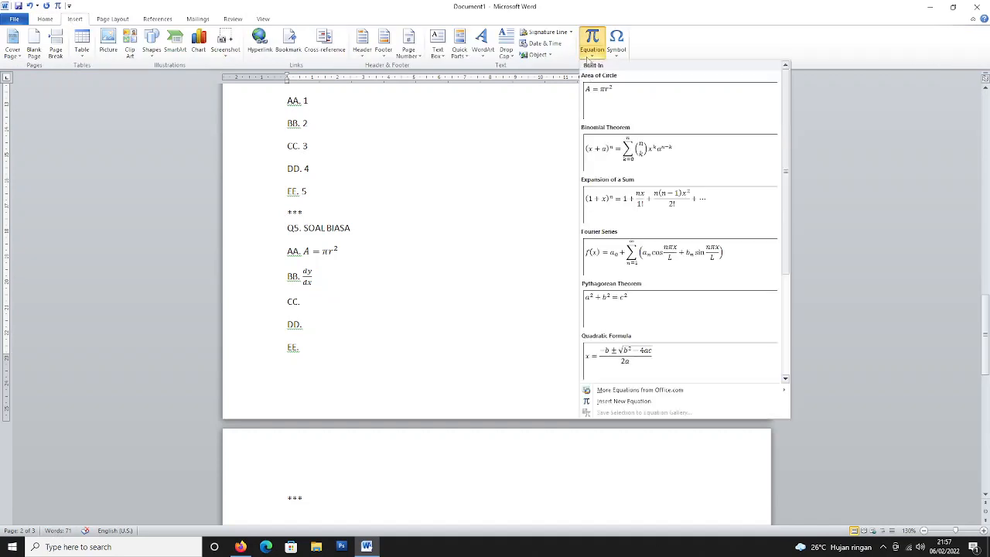
{"action": "left_click", "coordinate": [605, 302]}
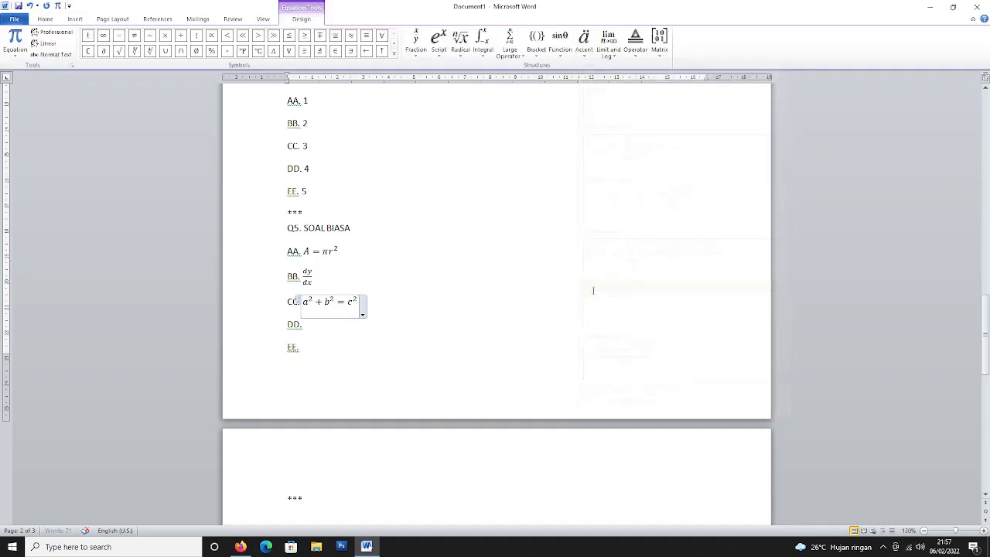
{"action": "left_click", "coordinate": [351, 329]}
{"action": "left_click", "coordinate": [75, 19]}
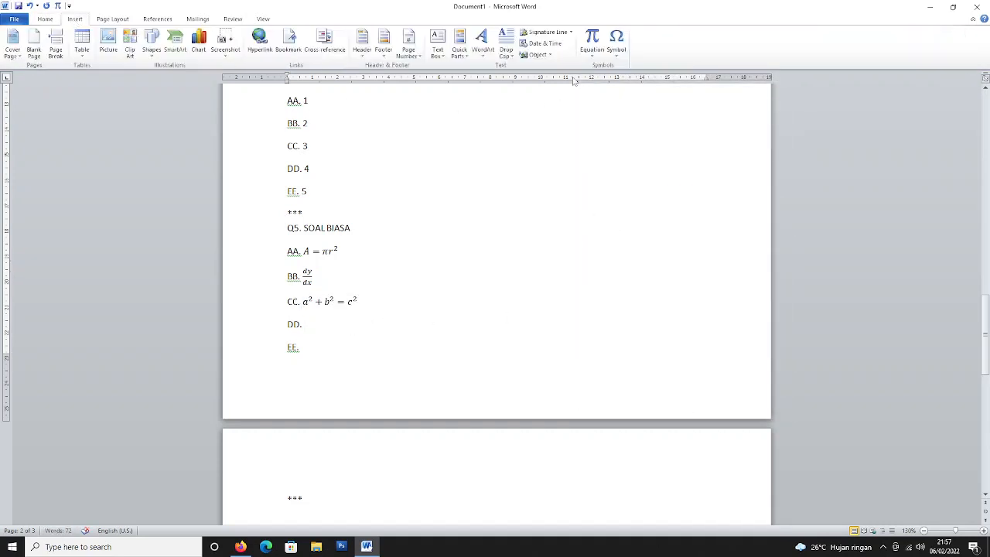
{"action": "left_click", "coordinate": [591, 56]}
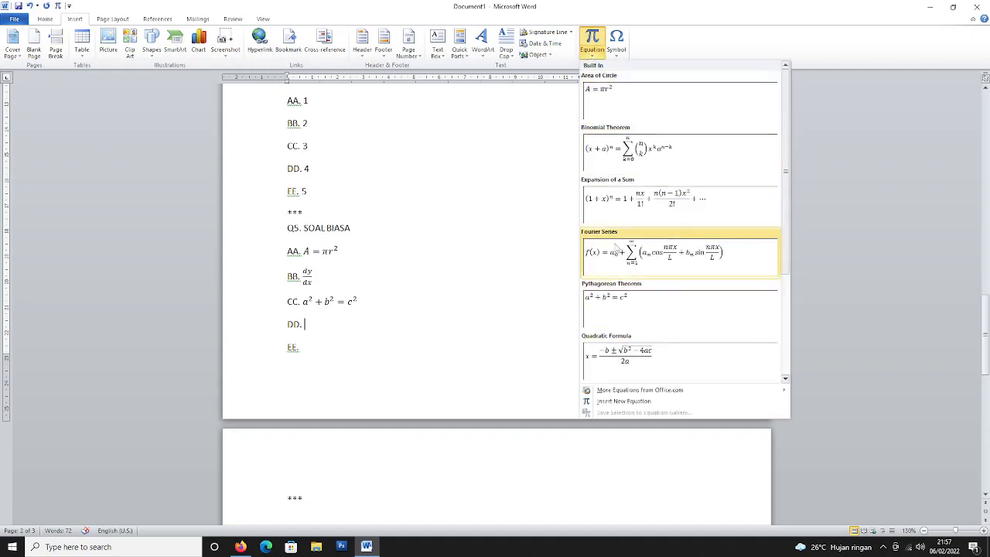
{"action": "left_click", "coordinate": [608, 158]}
{"action": "left_click", "coordinate": [477, 345]}
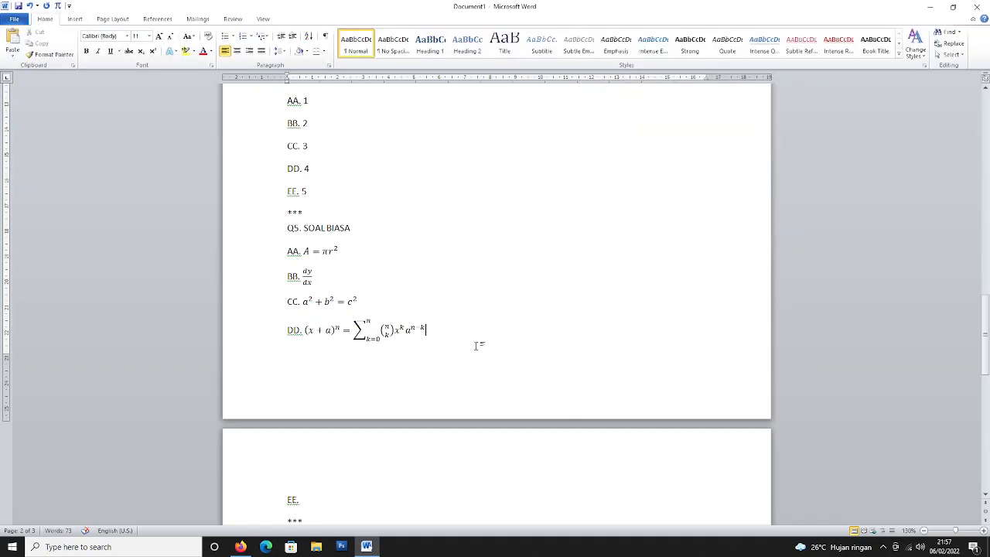
Insert the built-in Quadratic Formula equation at option EE.
{"action": "scroll", "coordinate": [477, 345], "scroll_direction": "down", "scroll_amount": 3}
{"action": "left_click", "coordinate": [404, 366]}
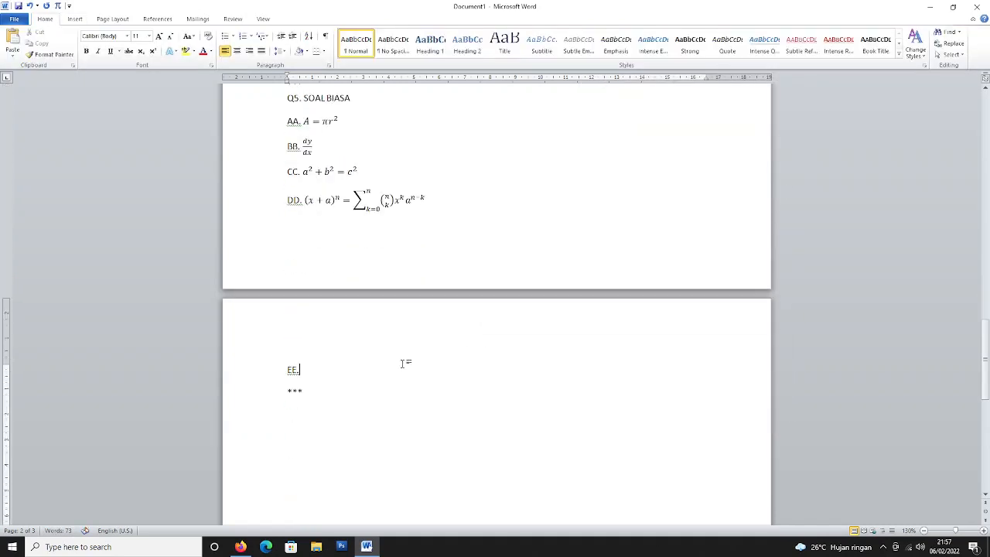
{"action": "left_click", "coordinate": [74, 18]}
{"action": "left_click", "coordinate": [592, 54]}
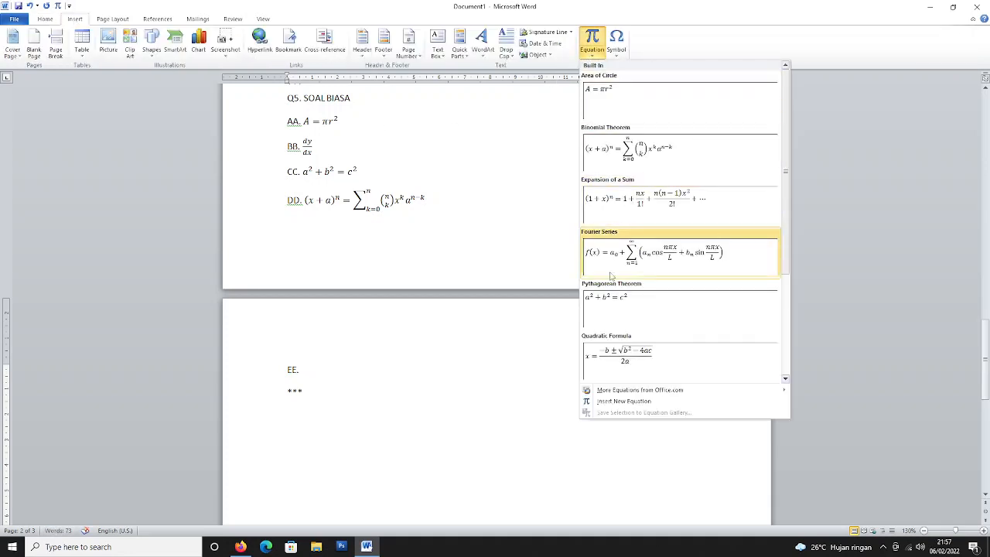
{"action": "left_click", "coordinate": [615, 356]}
{"action": "left_click", "coordinate": [490, 370]}
{"action": "scroll", "coordinate": [490, 366], "scroll_direction": "up", "scroll_amount": 2}
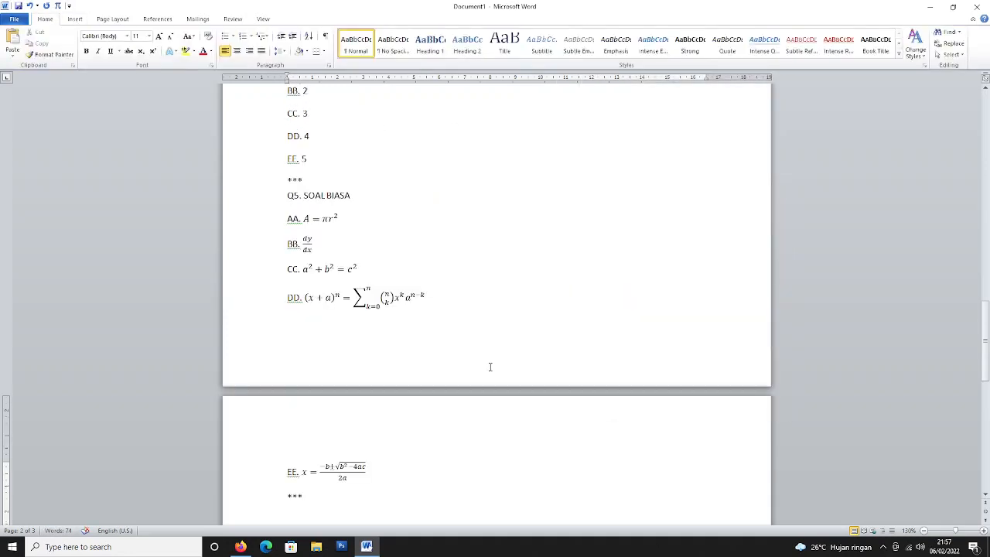
{"action": "scroll", "coordinate": [490, 367], "scroll_direction": "up", "scroll_amount": 15}
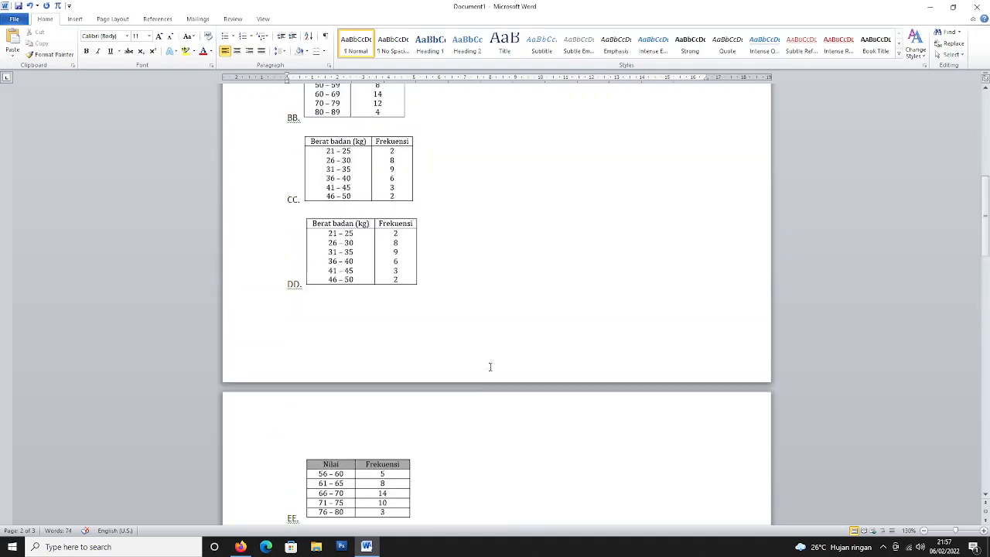
Select Q1's table picture and shrink it slightly.
{"action": "scroll", "coordinate": [489, 367], "scroll_direction": "up", "scroll_amount": 15}
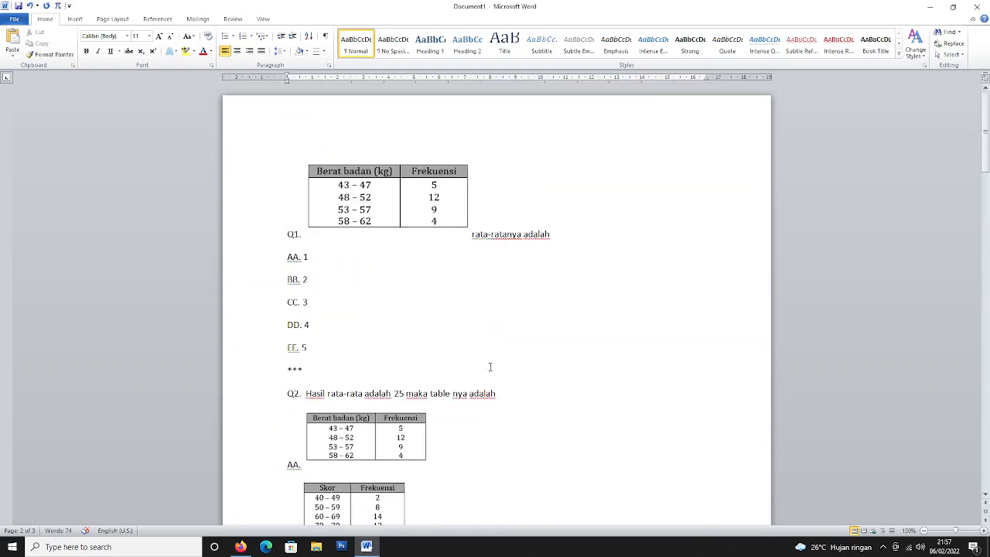
{"action": "left_click", "coordinate": [357, 224]}
{"action": "scroll", "coordinate": [405, 294], "scroll_direction": "down", "scroll_amount": 3}
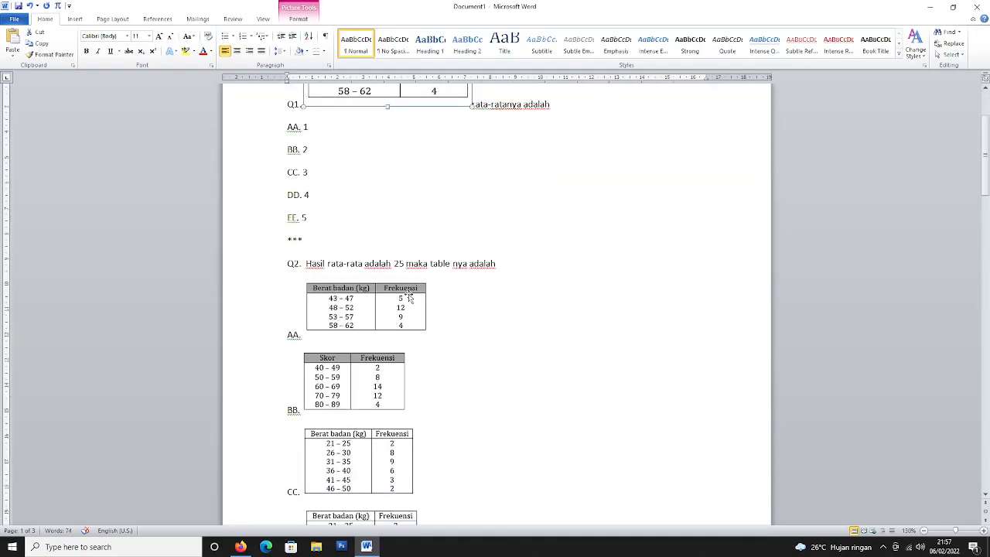
{"action": "left_click", "coordinate": [391, 313]}
{"action": "left_click", "coordinate": [466, 324]}
{"action": "scroll", "coordinate": [465, 326], "scroll_direction": "up", "scroll_amount": 3}
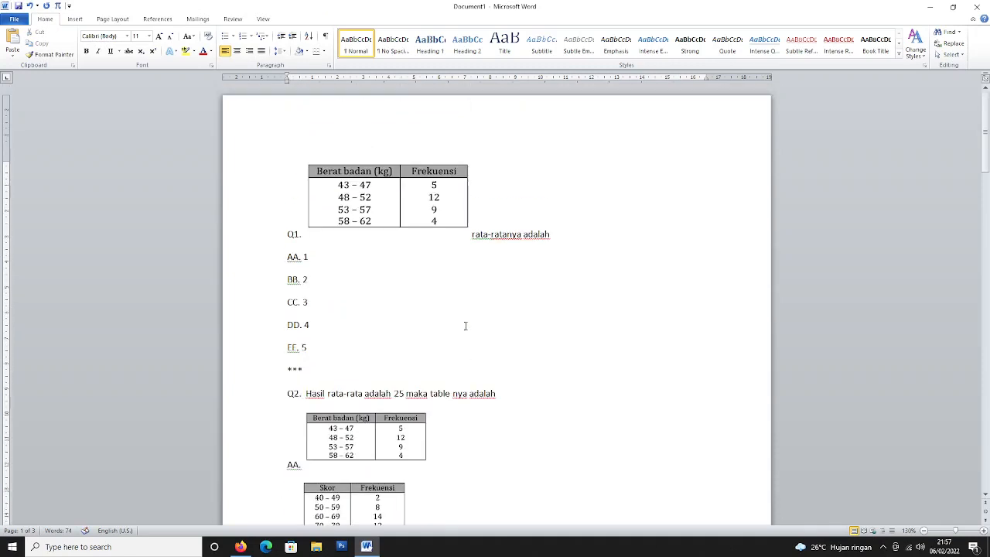
{"action": "left_click", "coordinate": [345, 224]}
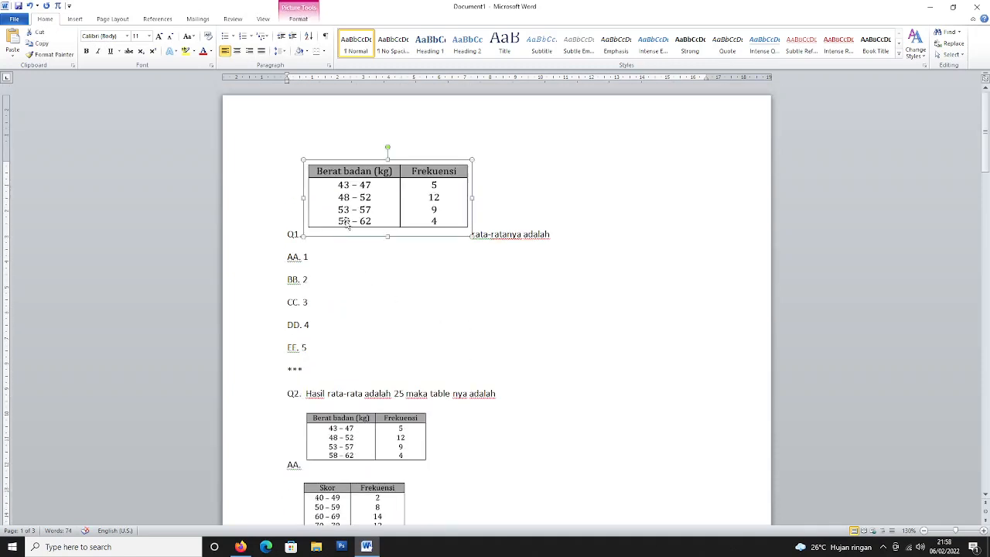
{"action": "left_click", "coordinate": [377, 261]}
{"action": "left_click", "coordinate": [363, 197]}
{"action": "left_click_drag", "start_coordinate": [470, 159], "coordinate": [453, 160]}
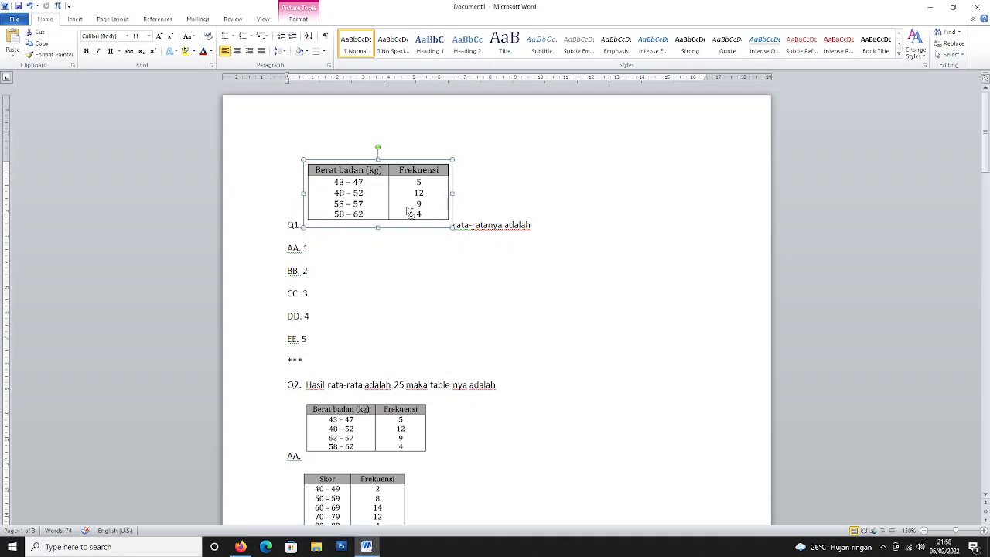
Move Q1's table picture onto a new line below the Q1 text, then select the whole document.
{"action": "key", "text": "Delete"}
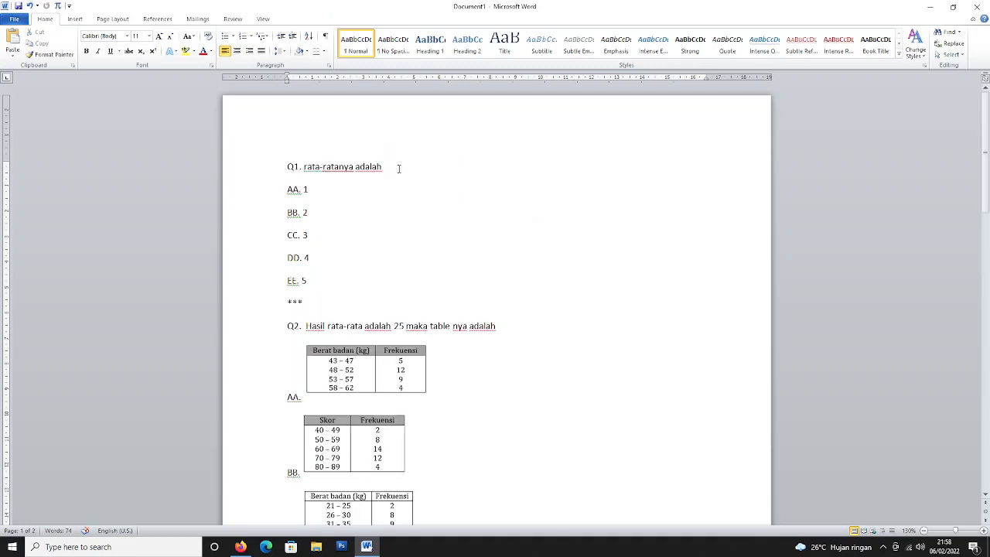
{"action": "left_click", "coordinate": [399, 169]}
{"action": "key", "text": "Return"}
{"action": "key", "text": "ctrl+v"}
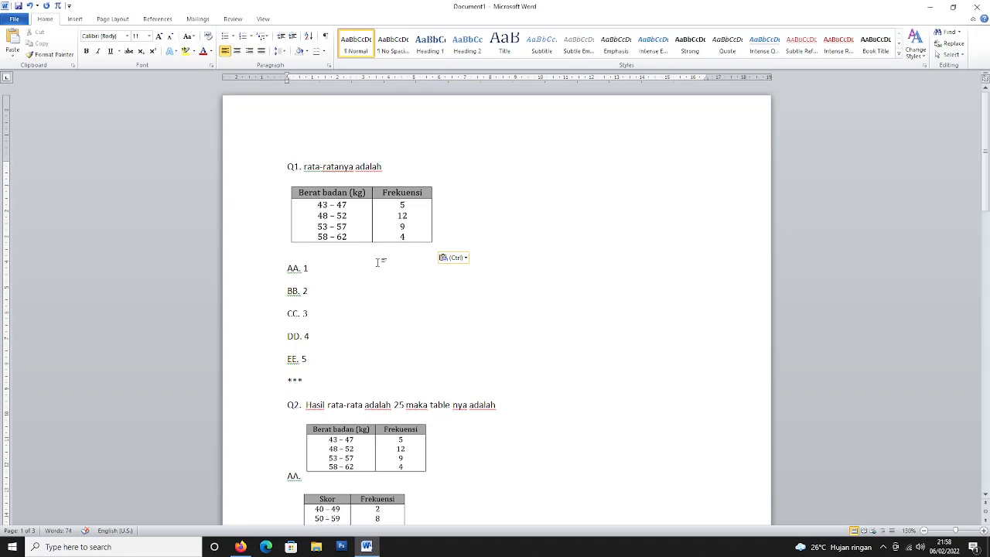
{"action": "scroll", "coordinate": [378, 262], "scroll_direction": "down", "scroll_amount": 20}
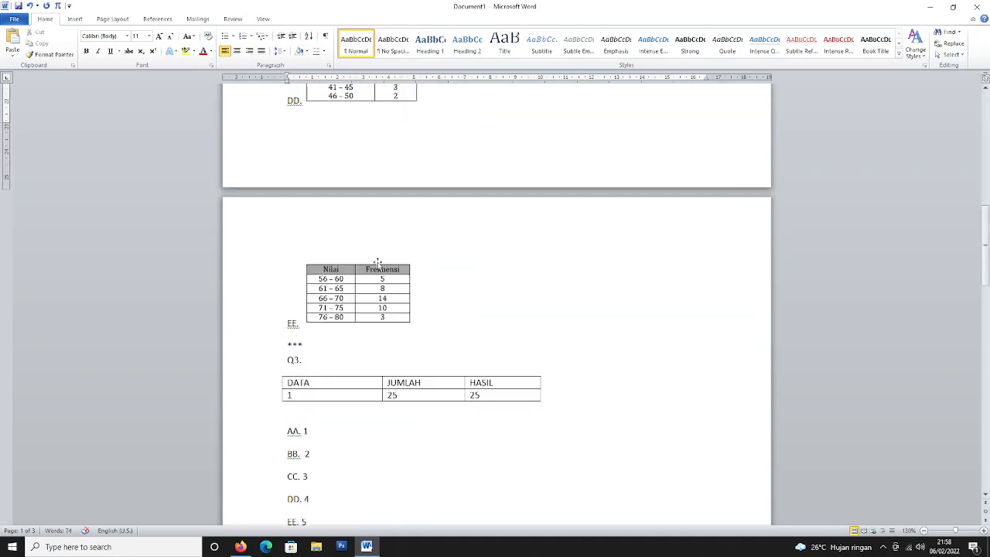
{"action": "scroll", "coordinate": [378, 262], "scroll_direction": "down", "scroll_amount": 5}
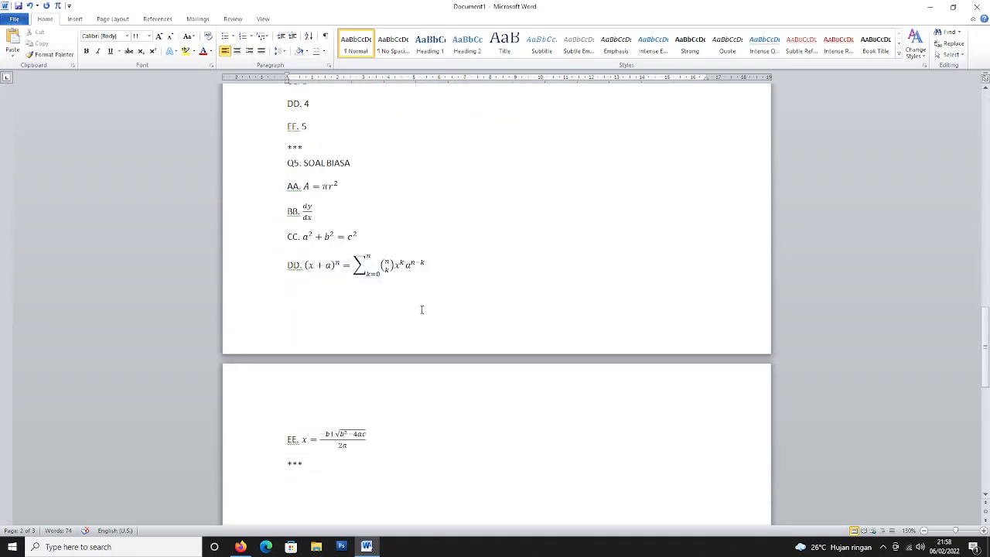
{"action": "left_click", "coordinate": [418, 316]}
{"action": "key", "text": "ctrl+a"}
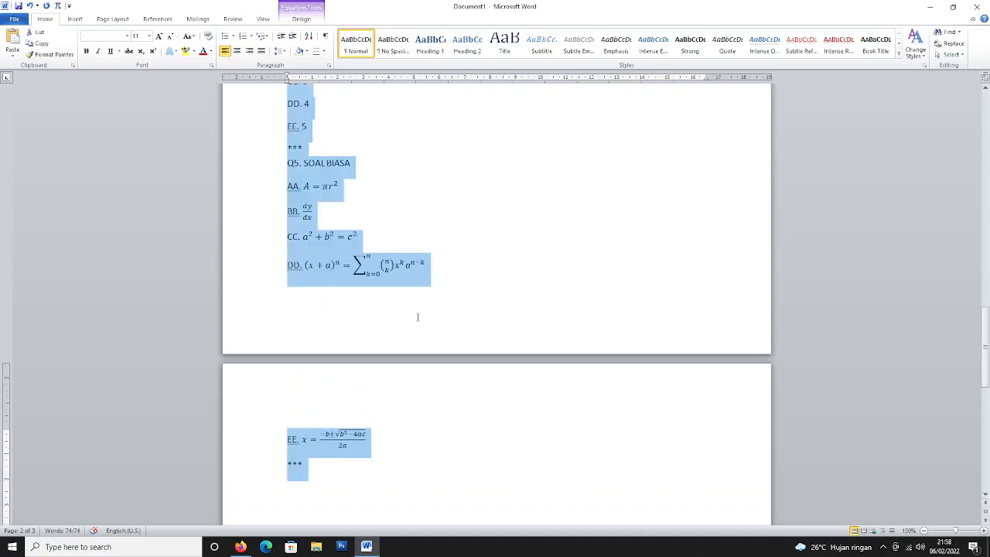
In the CBT Bank Soal, start a new question package named TESSOAL.
{"action": "left_click", "coordinate": [240, 546]}
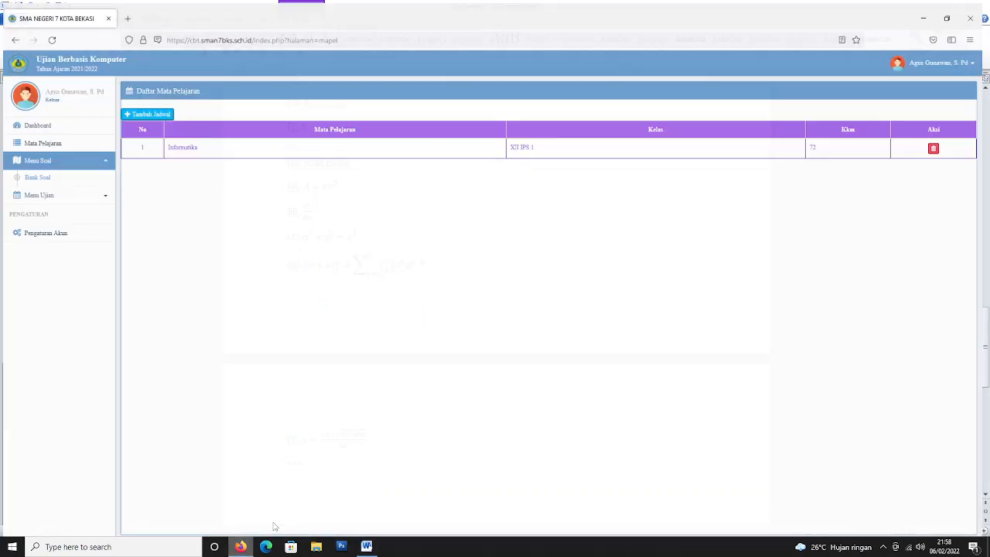
{"action": "left_click", "coordinate": [34, 172]}
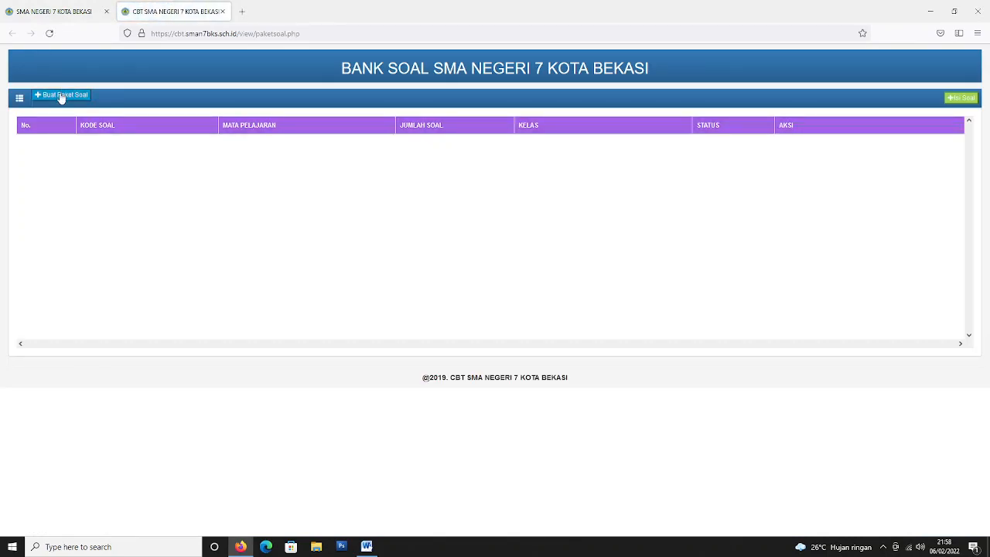
{"action": "left_click", "coordinate": [62, 95]}
{"action": "double_click", "coordinate": [547, 133]}
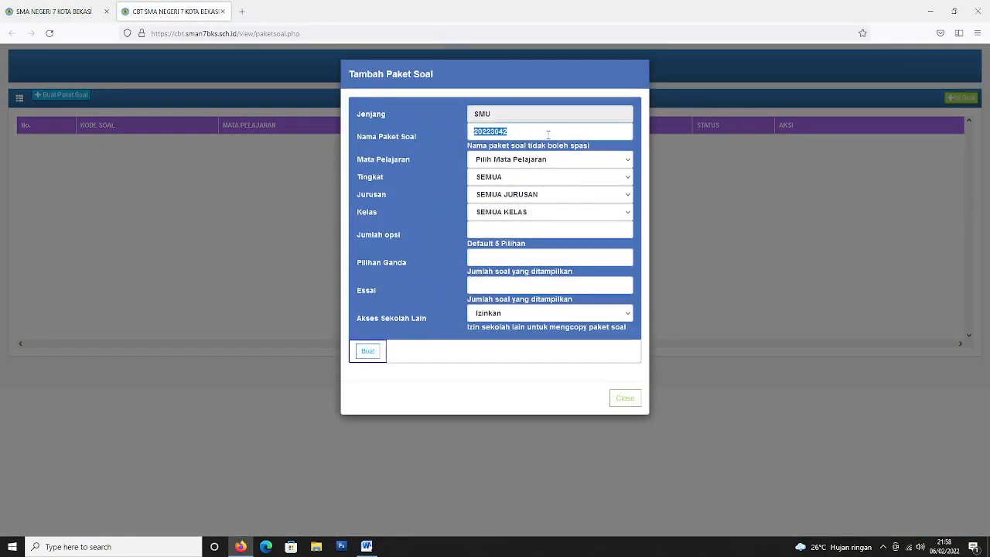
{"action": "type", "text": "TESSOAL"}
Set subject Informatika, grade X, other-school access Tidak, then create the package and close the form.
{"action": "left_click", "coordinate": [541, 158]}
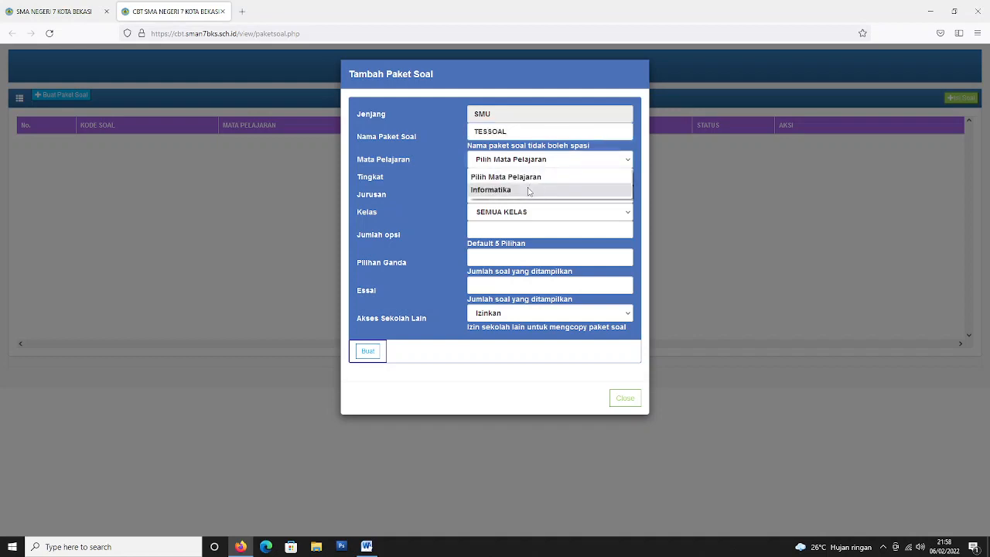
{"action": "left_click", "coordinate": [530, 190]}
{"action": "left_click", "coordinate": [530, 179]}
{"action": "left_click", "coordinate": [515, 221]}
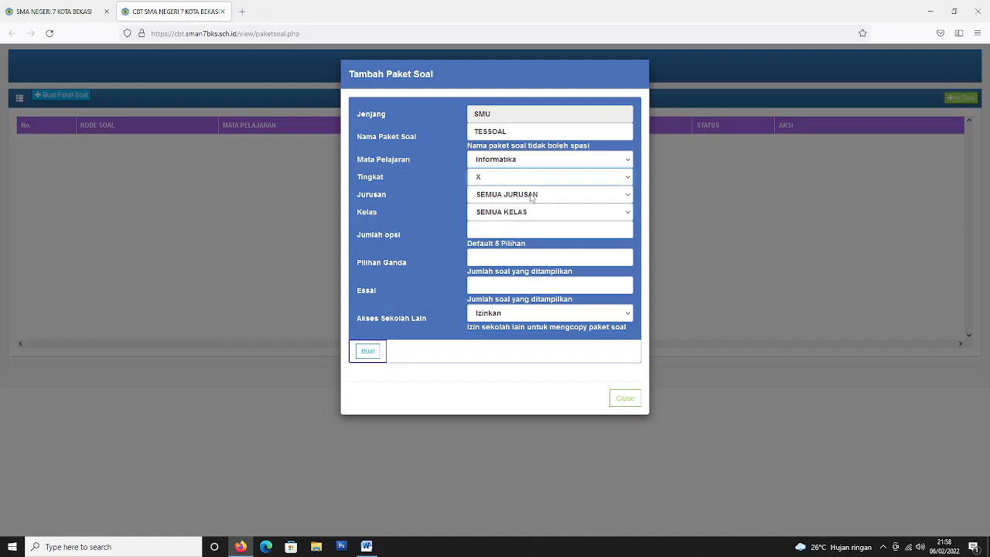
{"action": "left_click", "coordinate": [532, 194]}
{"action": "left_click", "coordinate": [517, 212]}
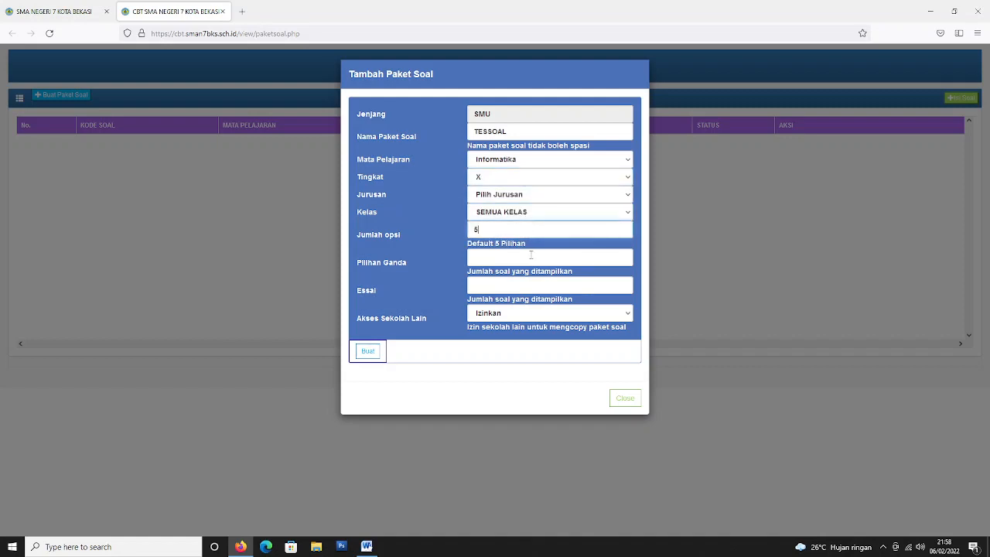
{"action": "left_click", "coordinate": [530, 254]}
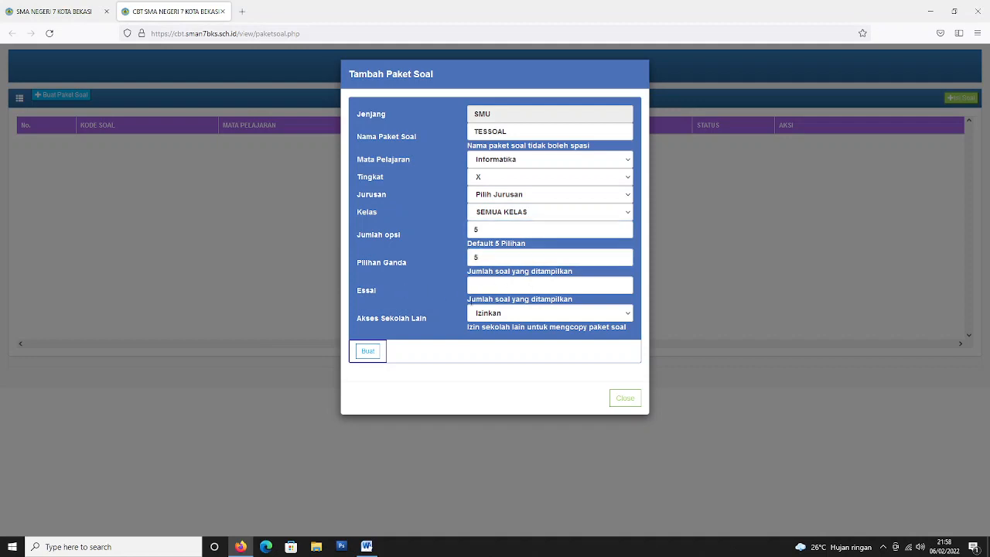
{"action": "left_click", "coordinate": [521, 314]}
{"action": "left_click", "coordinate": [508, 344]}
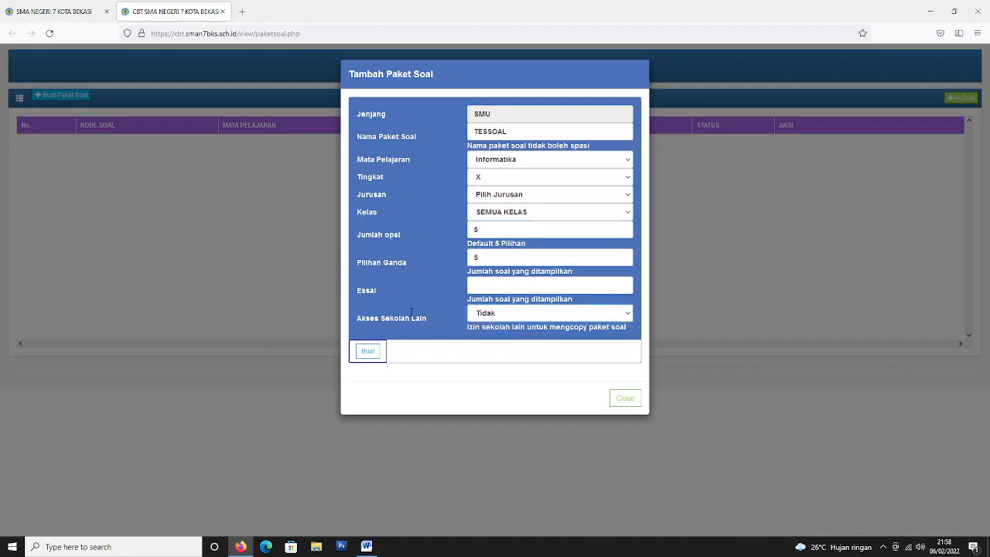
{"action": "left_click", "coordinate": [372, 351]}
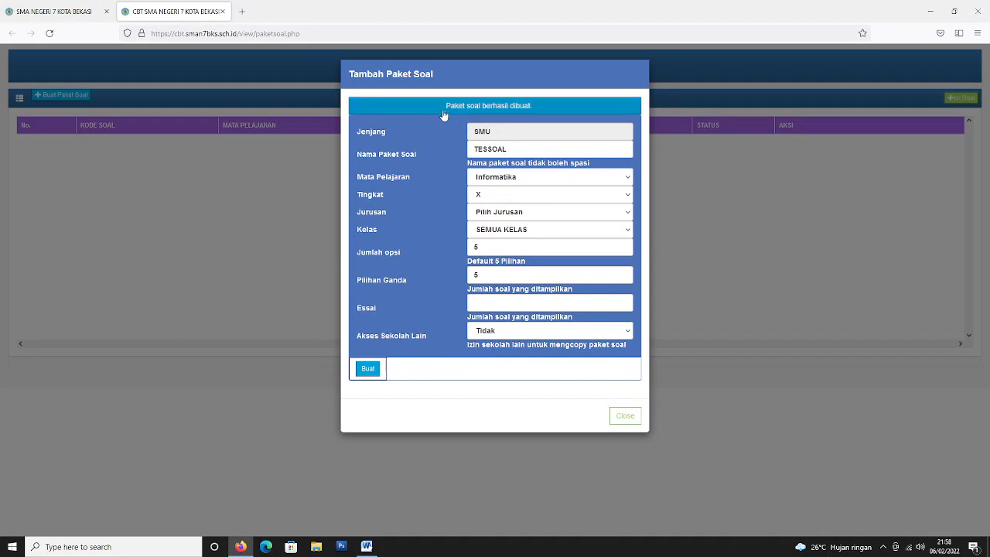
{"action": "left_click_drag", "start_coordinate": [445, 110], "coordinate": [556, 115]}
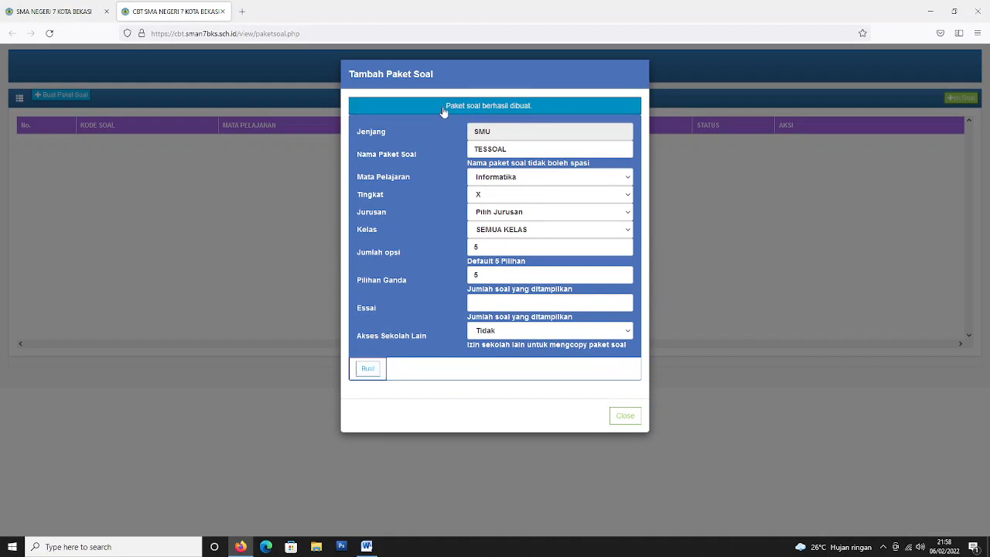
{"action": "left_click", "coordinate": [638, 417]}
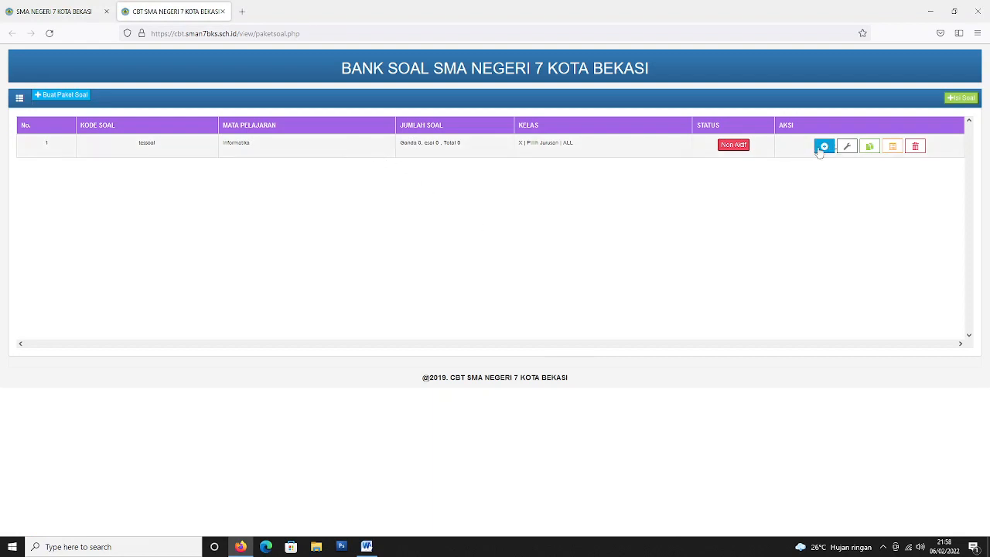
{"action": "left_click", "coordinate": [822, 147]}
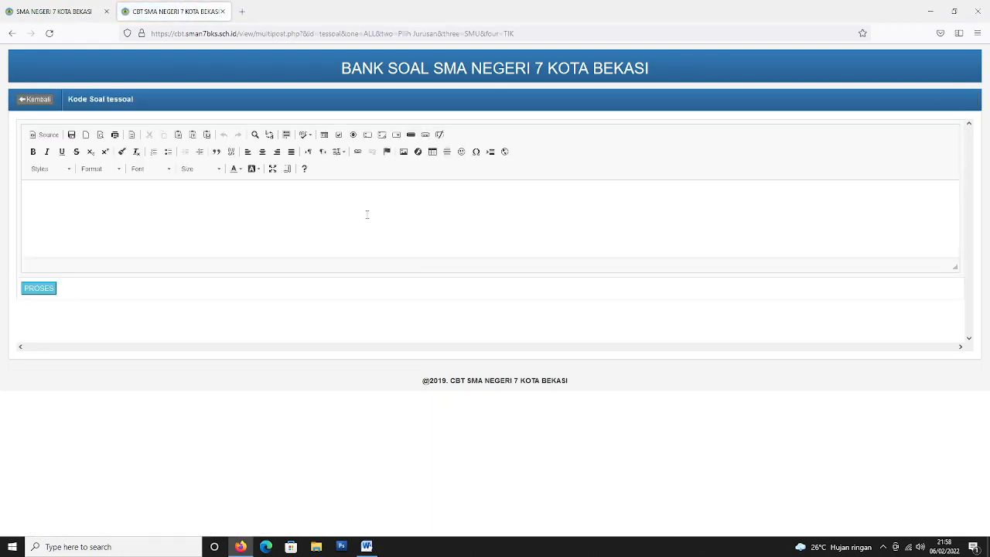
{"action": "left_click", "coordinate": [368, 214]}
{"action": "key", "text": "ctrl+v"}
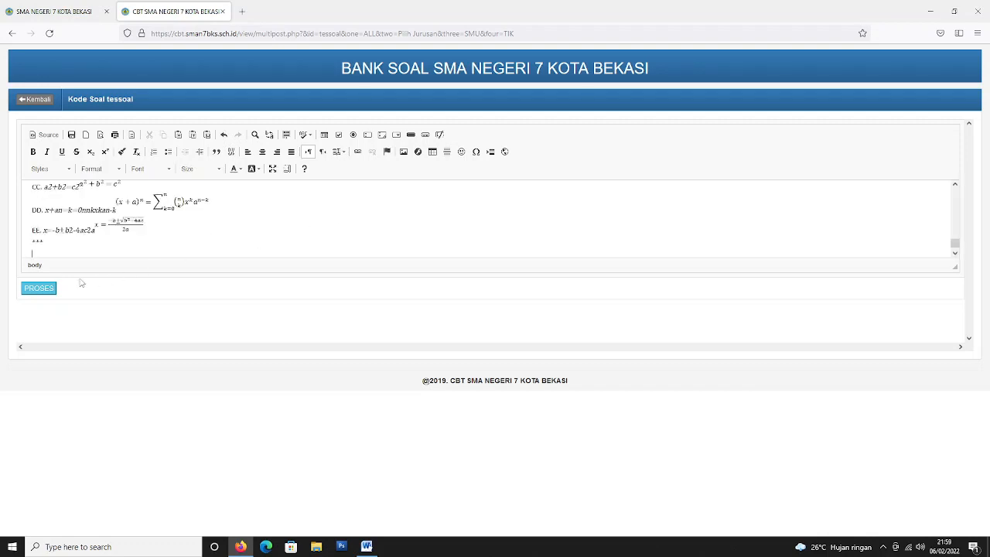
{"action": "left_click", "coordinate": [47, 290]}
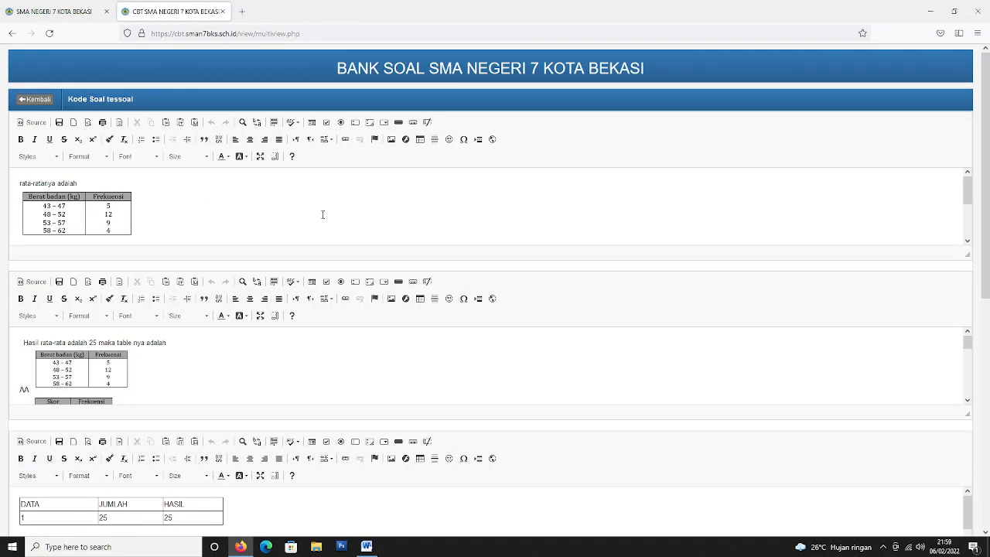
{"action": "scroll", "coordinate": [322, 214], "scroll_direction": "down", "scroll_amount": 3}
{"action": "scroll", "coordinate": [212, 360], "scroll_direction": "down", "scroll_amount": 8}
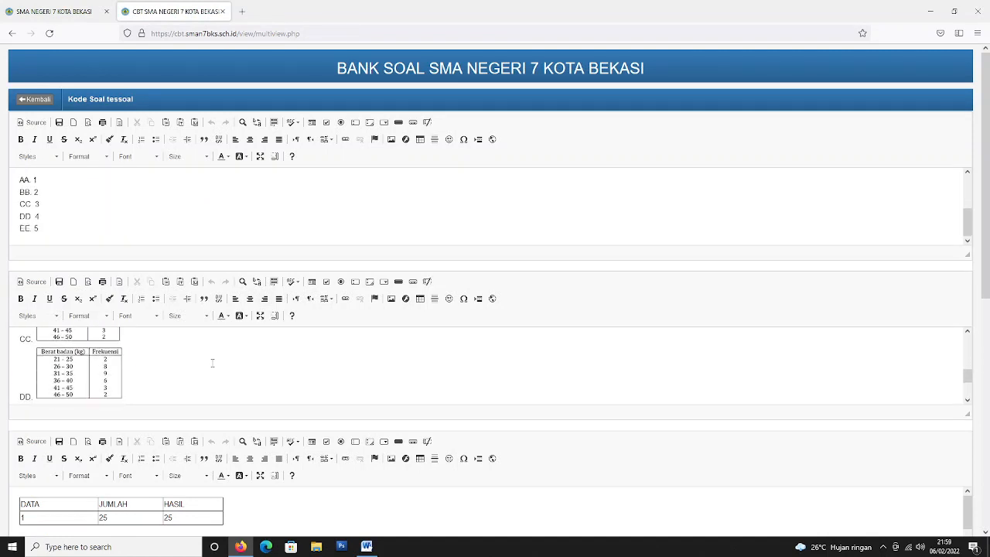
{"action": "scroll", "coordinate": [988, 313], "scroll_direction": "down", "scroll_amount": 2}
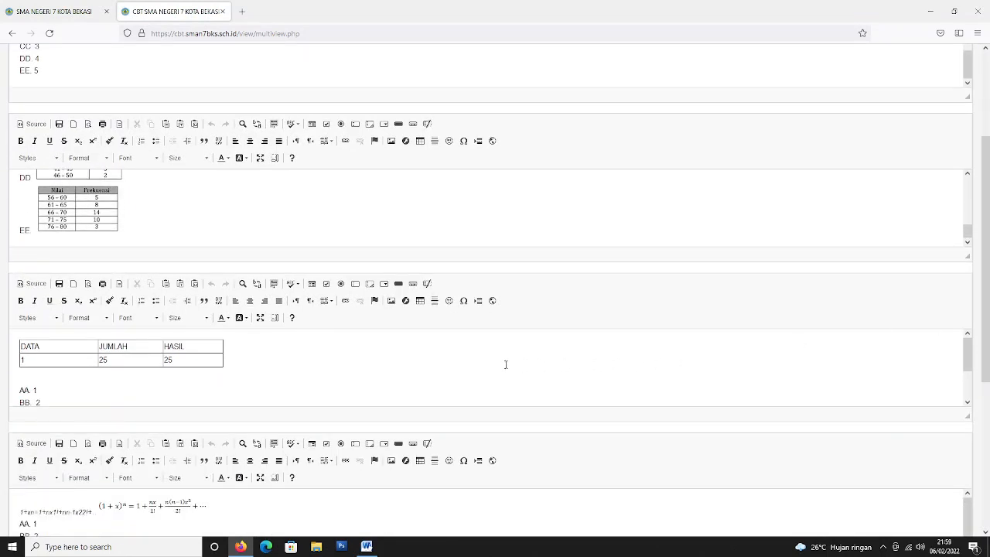
{"action": "scroll", "coordinate": [505, 362], "scroll_direction": "down", "scroll_amount": 3}
{"action": "scroll", "coordinate": [988, 312], "scroll_direction": "down", "scroll_amount": 4}
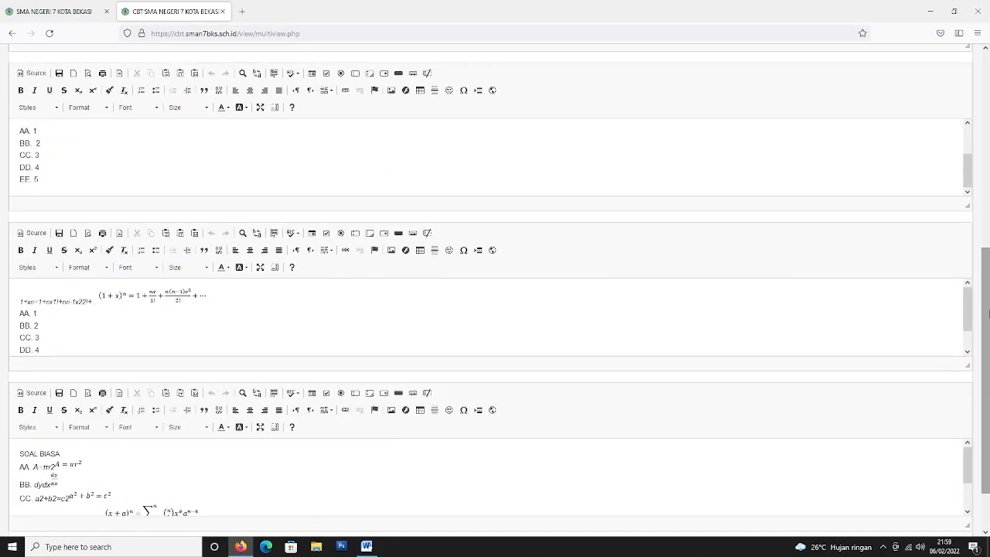
In the maximized editor, delete the garbled plain-text formula before question 4's binomial equation image.
{"action": "left_click", "coordinate": [259, 214]}
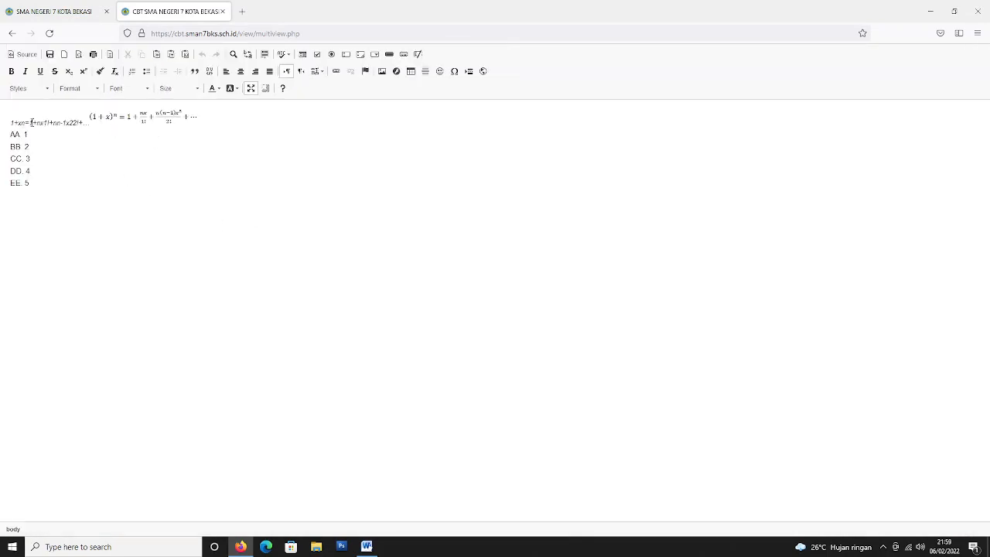
{"action": "left_click", "coordinate": [14, 123]}
{"action": "left_click_drag", "start_coordinate": [6, 122], "coordinate": [90, 124]}
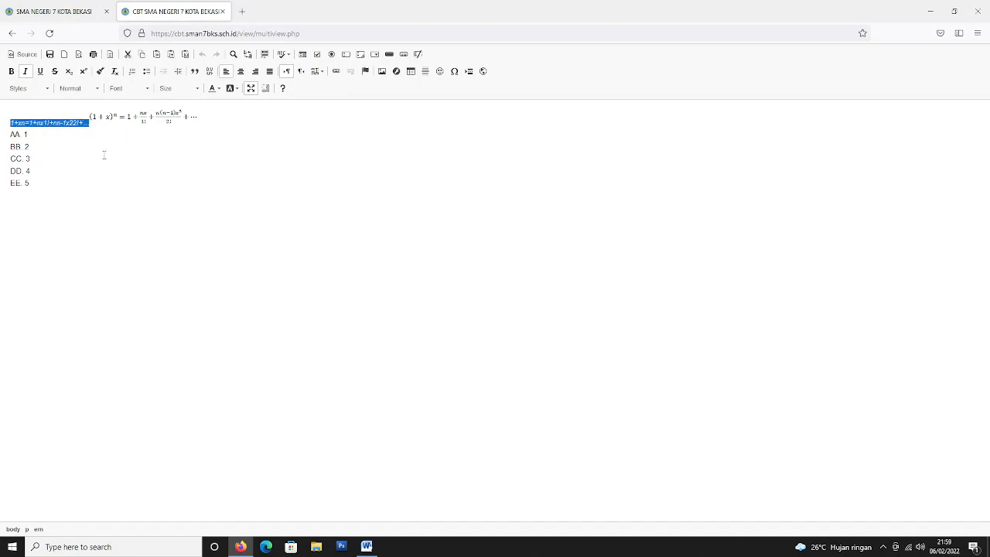
{"action": "key", "text": "Delete"}
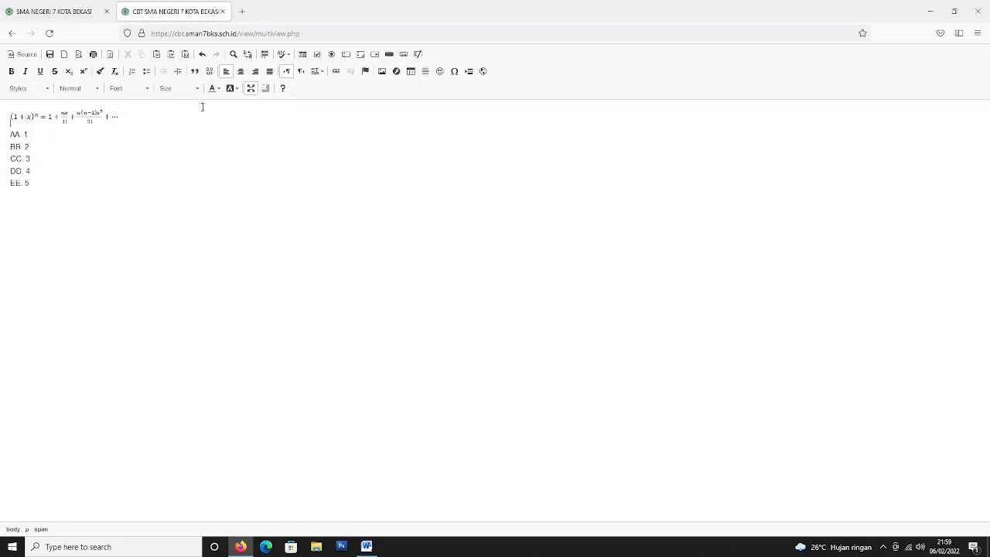
{"action": "left_click", "coordinate": [250, 88]}
{"action": "scroll", "coordinate": [170, 263], "scroll_direction": "down", "scroll_amount": 1}
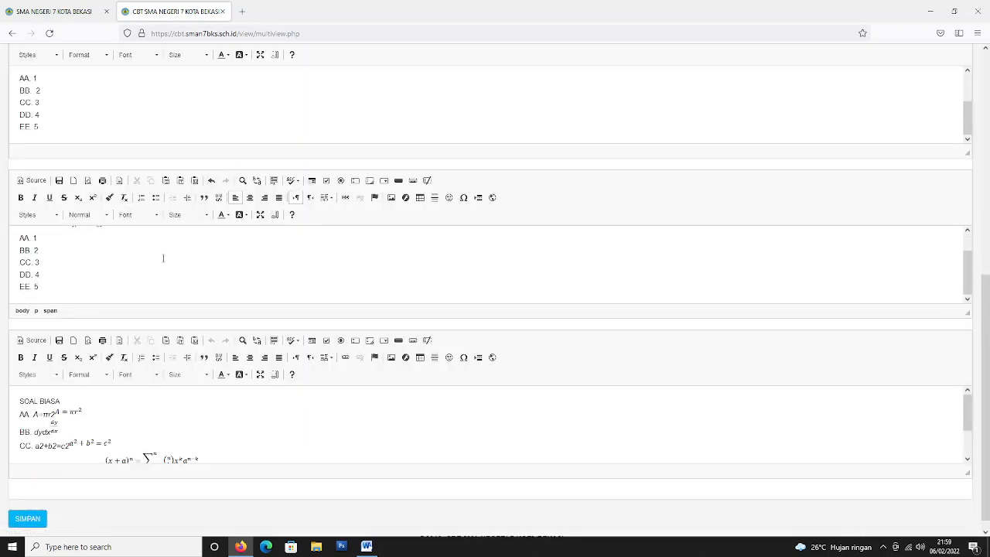
Delete the plain-text copies A=πr2 on line AA and dydx on line BB.
{"action": "left_click", "coordinate": [260, 375]}
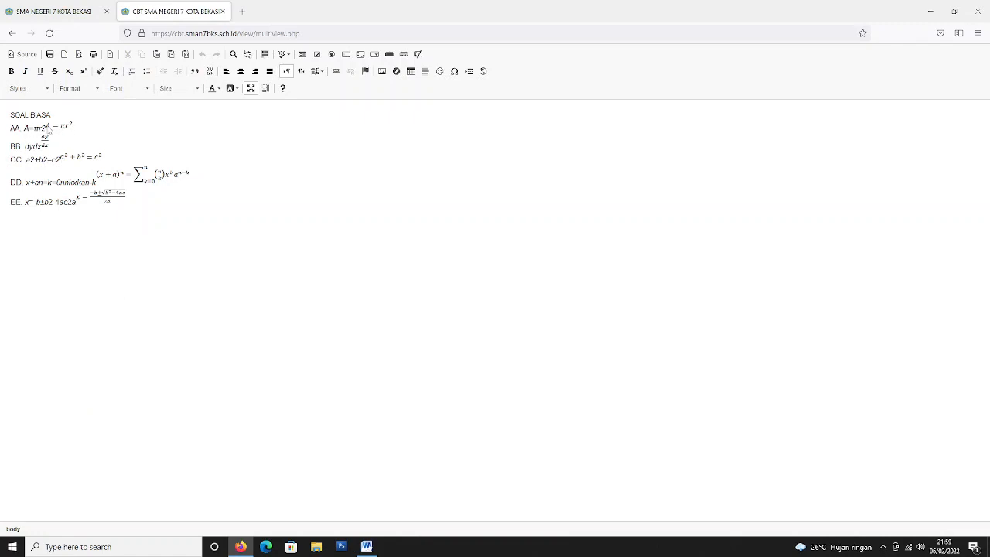
{"action": "left_click", "coordinate": [48, 130]}
{"action": "left_click", "coordinate": [49, 139]}
{"action": "left_click_drag", "start_coordinate": [24, 128], "coordinate": [41, 129]}
{"action": "key", "text": "ctrl+i"}
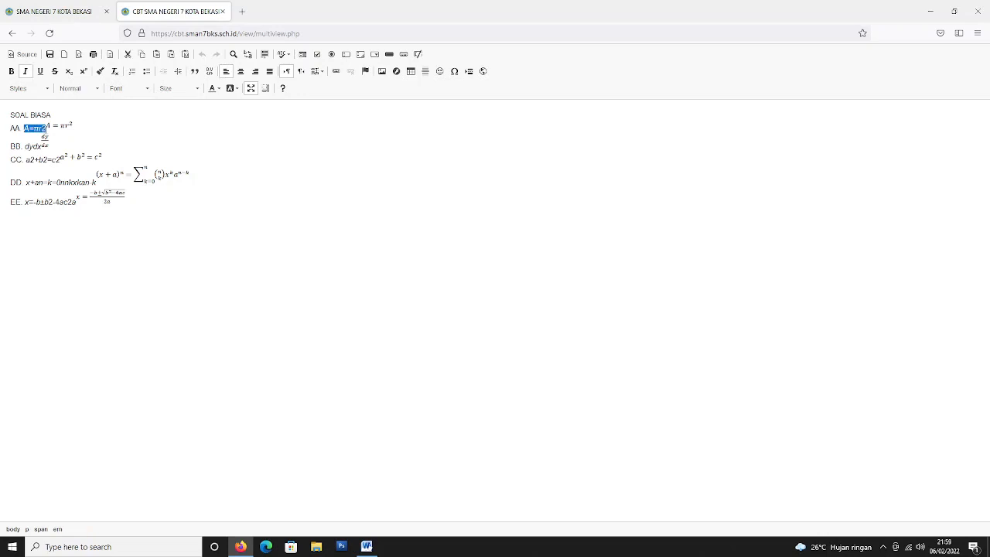
{"action": "key", "text": "BackSpace"}
{"action": "left_click_drag", "start_coordinate": [25, 147], "coordinate": [100, 184]}
{"action": "key", "text": "ctrl+i"}
{"action": "key", "text": "BackSpace"}
Delete the plain-text copies on lines CC, DD and EE, then restore the editor size.
{"action": "key", "text": "ctrl+i"}
{"action": "key", "text": "BackSpace"}
{"action": "double_click", "coordinate": [65, 183]}
{"action": "key", "text": "BackSpace"}
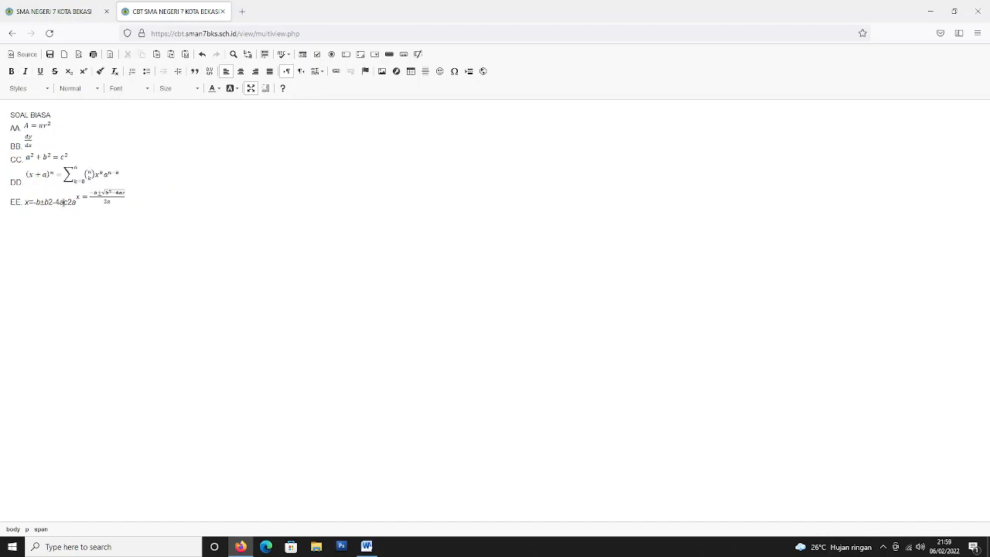
{"action": "left_click_drag", "start_coordinate": [25, 203], "coordinate": [81, 204]}
{"action": "key", "text": "BackSpace"}
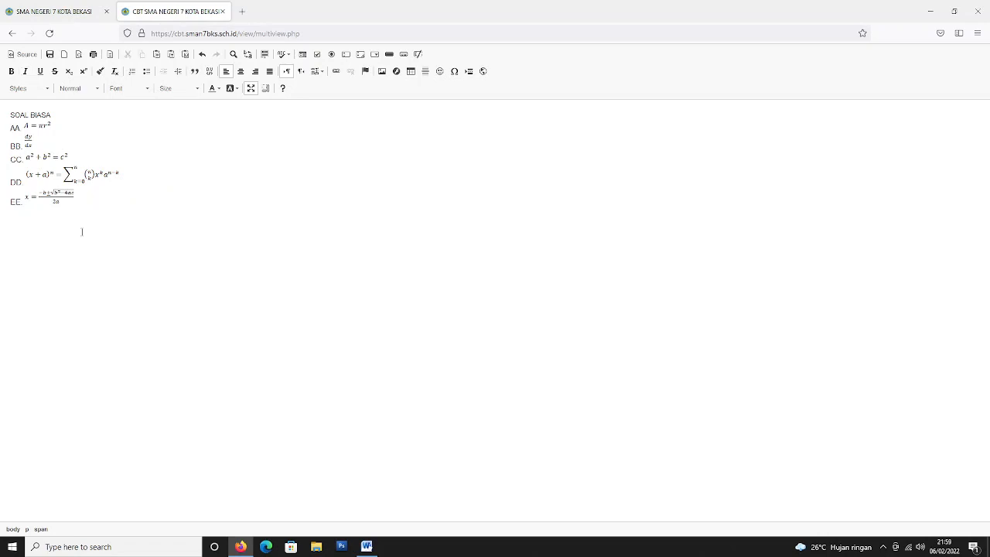
{"action": "left_click", "coordinate": [250, 88]}
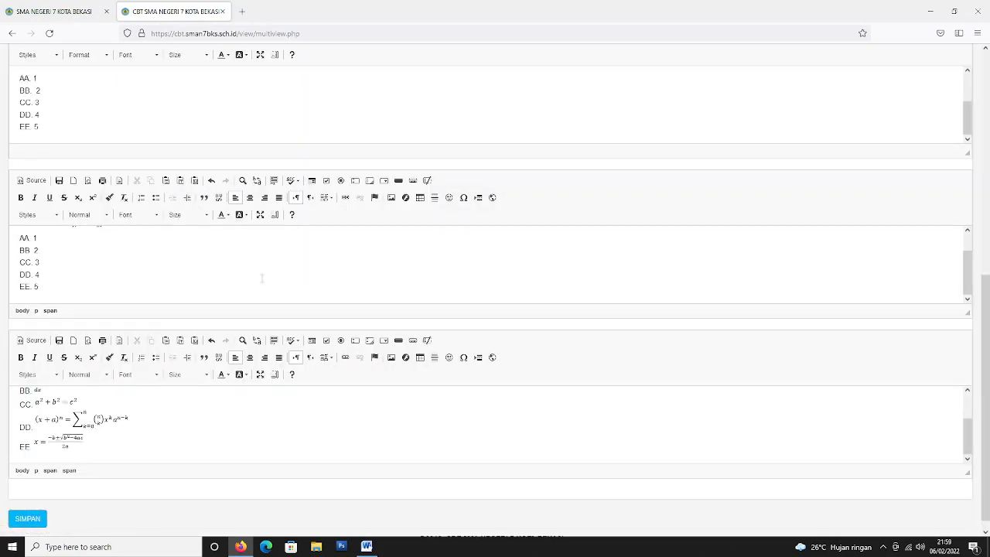
Save the edited questions with SIMPAN, confirm, and view the tessoal question list.
{"action": "scroll", "coordinate": [252, 279], "scroll_direction": "down", "scroll_amount": 1}
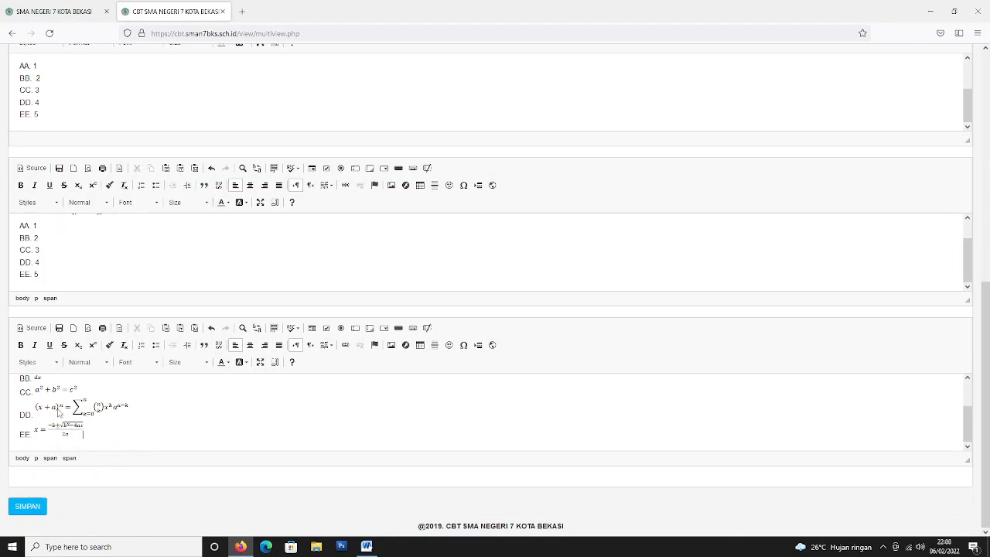
{"action": "left_click", "coordinate": [27, 507]}
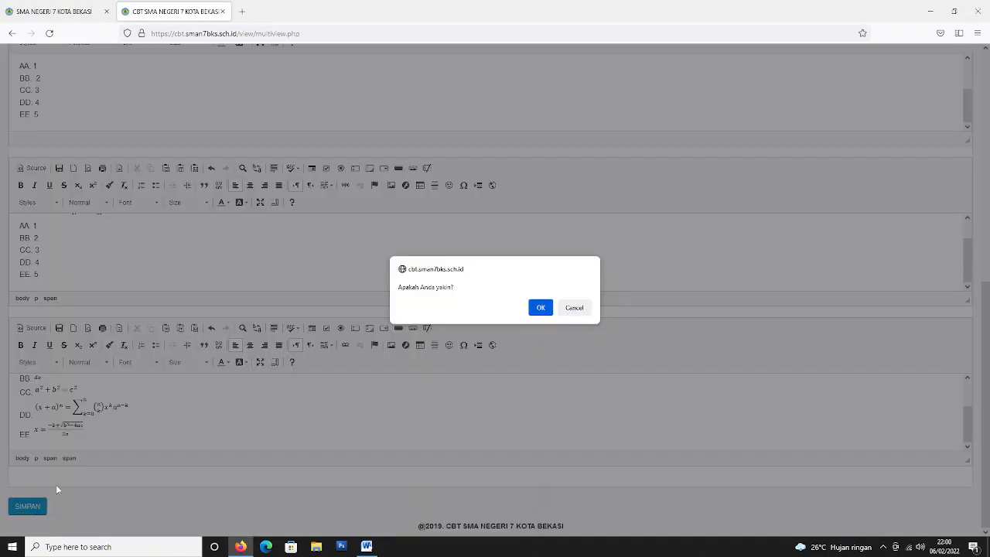
{"action": "left_click", "coordinate": [541, 307]}
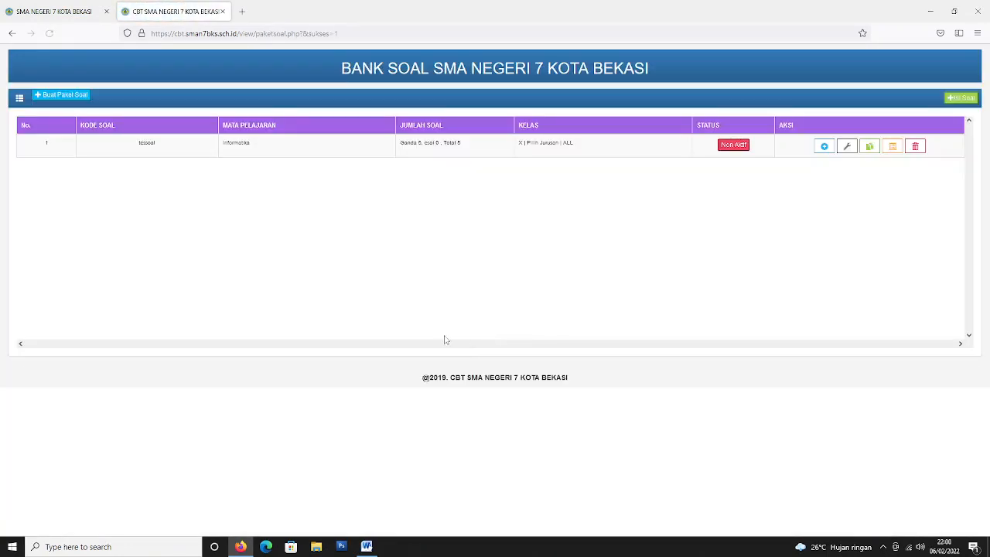
{"action": "left_click", "coordinate": [889, 148]}
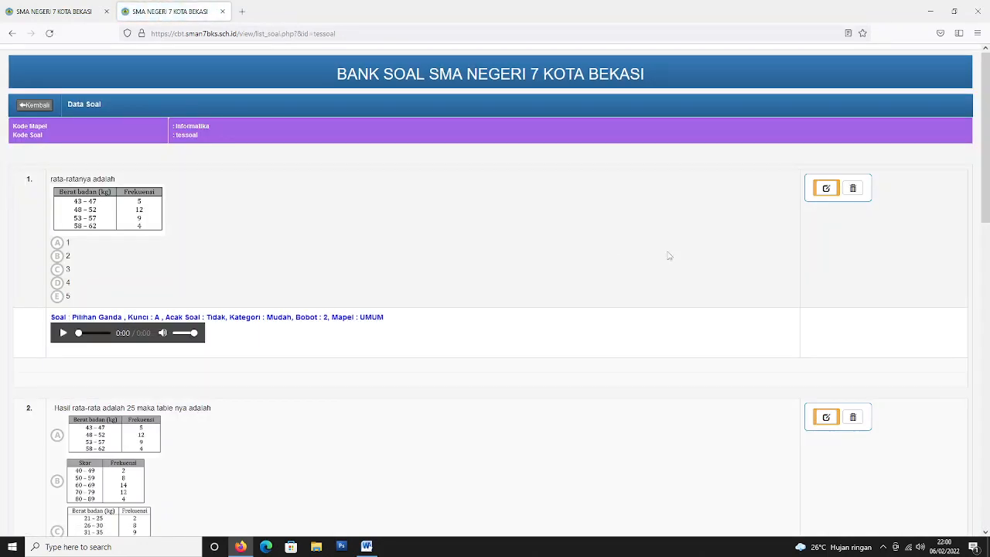
{"action": "scroll", "coordinate": [859, 250], "scroll_direction": "down", "scroll_amount": 9}
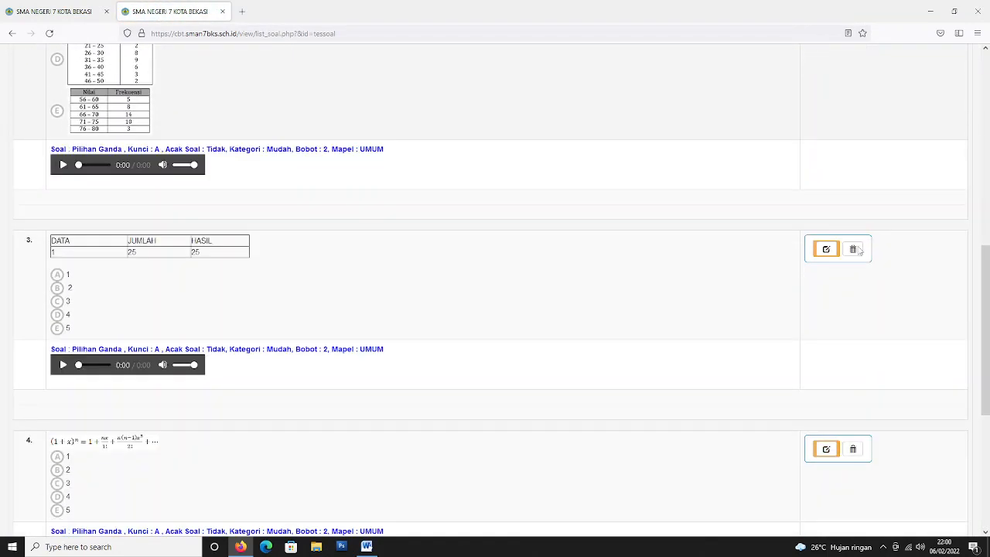
{"action": "scroll", "coordinate": [859, 251], "scroll_direction": "down", "scroll_amount": 3}
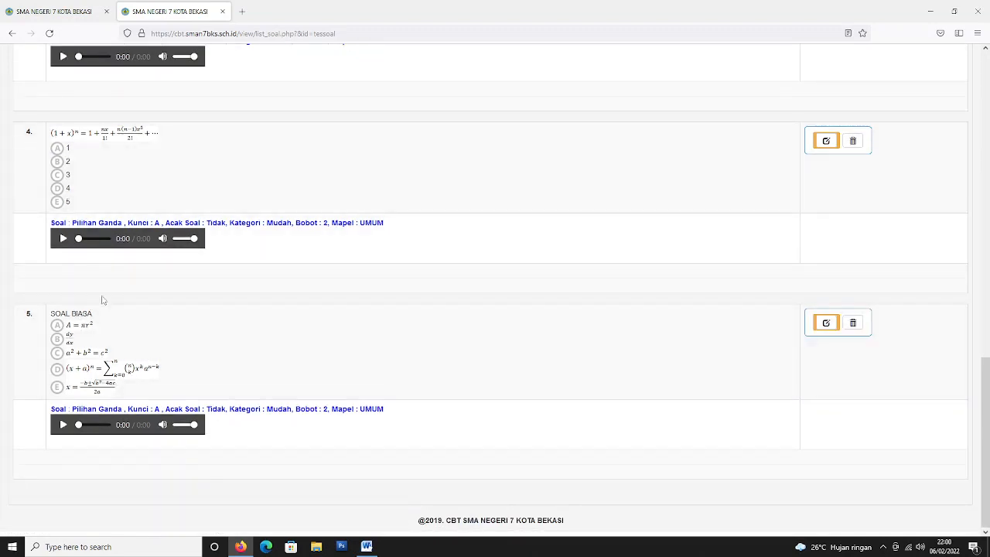
{"action": "scroll", "coordinate": [495, 305], "scroll_direction": "up", "scroll_amount": 12}
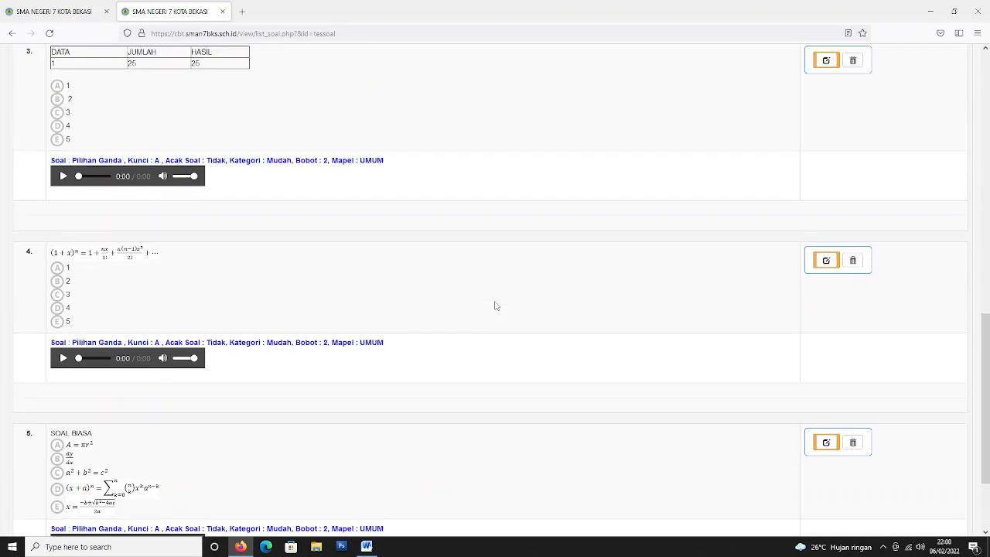
{"action": "scroll", "coordinate": [496, 305], "scroll_direction": "up", "scroll_amount": 1}
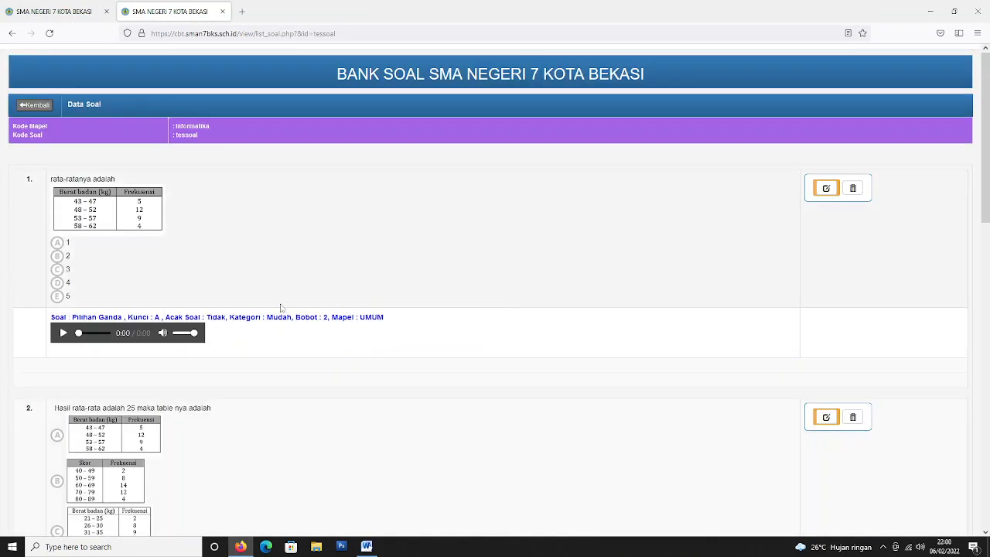
{"action": "left_click", "coordinate": [35, 105]}
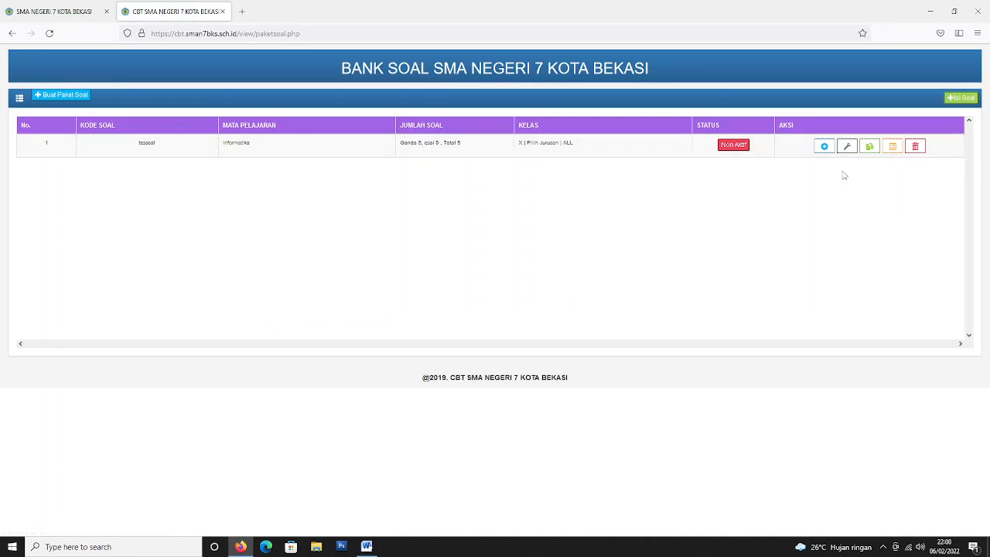
{"action": "left_click", "coordinate": [930, 12]}
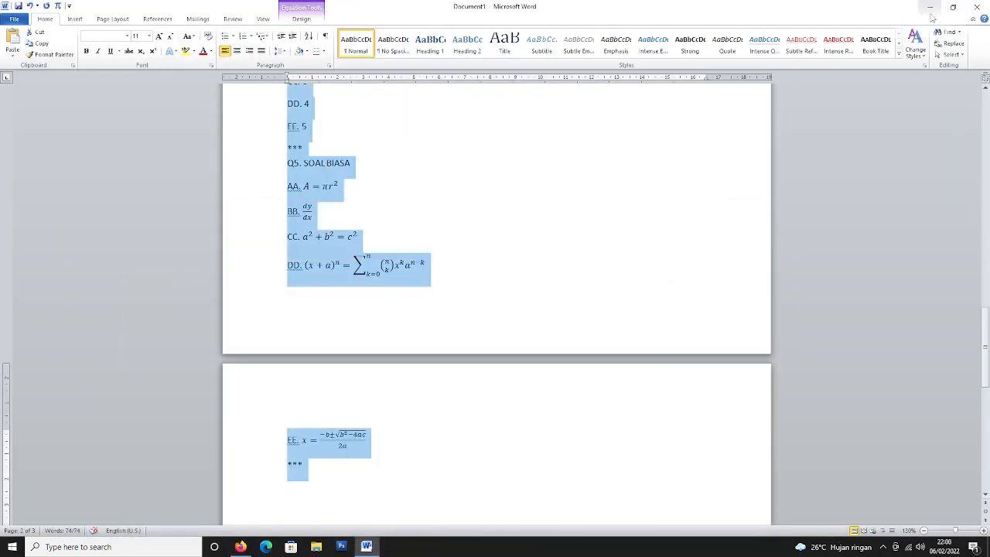
{"action": "left_click", "coordinate": [931, 17]}
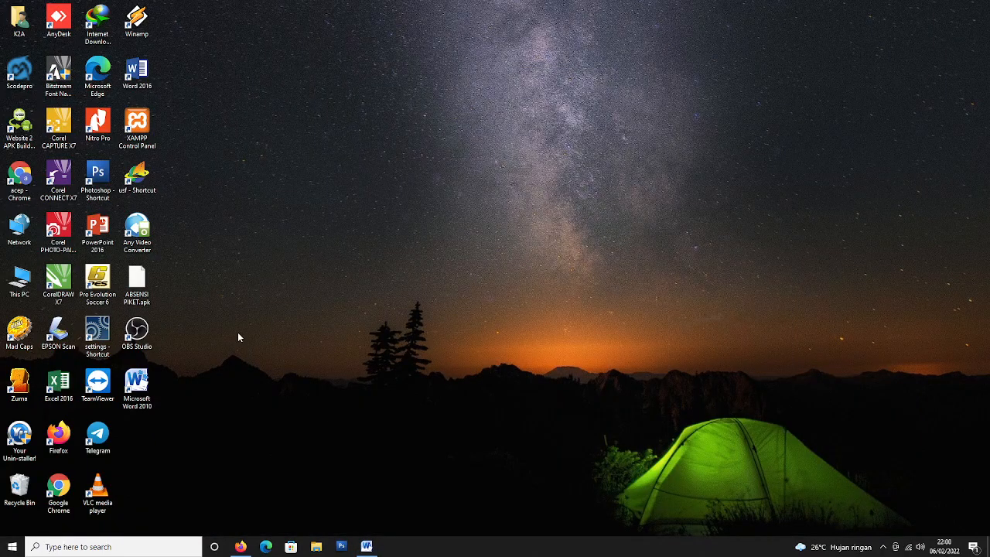
{"action": "left_click", "coordinate": [137, 376]}
{"action": "left_click_drag", "start_coordinate": [153, 354], "coordinate": [123, 414]}
{"action": "left_click", "coordinate": [225, 373]}
{"action": "left_click", "coordinate": [366, 546]}
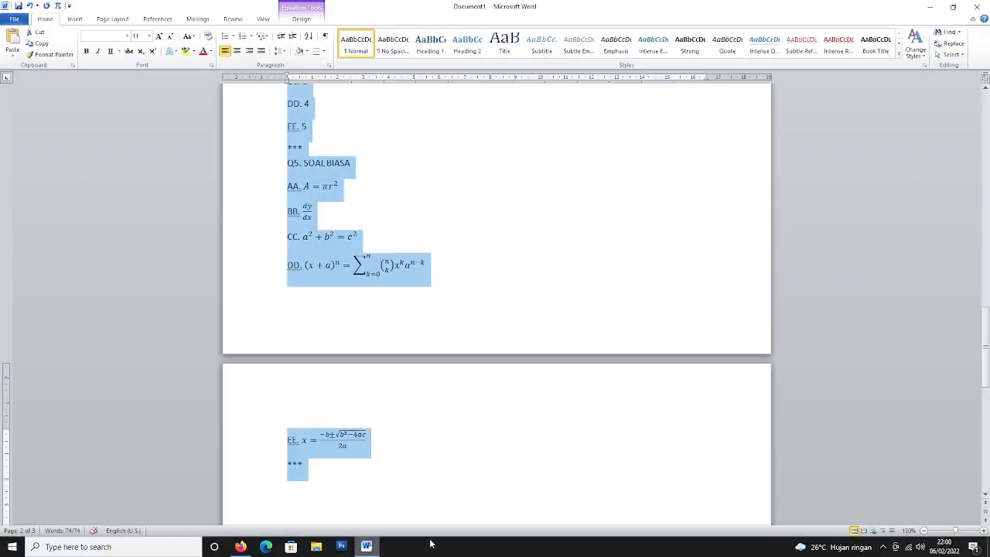
{"action": "left_click", "coordinate": [459, 307]}
{"action": "scroll", "coordinate": [455, 321], "scroll_direction": "up", "scroll_amount": 3}
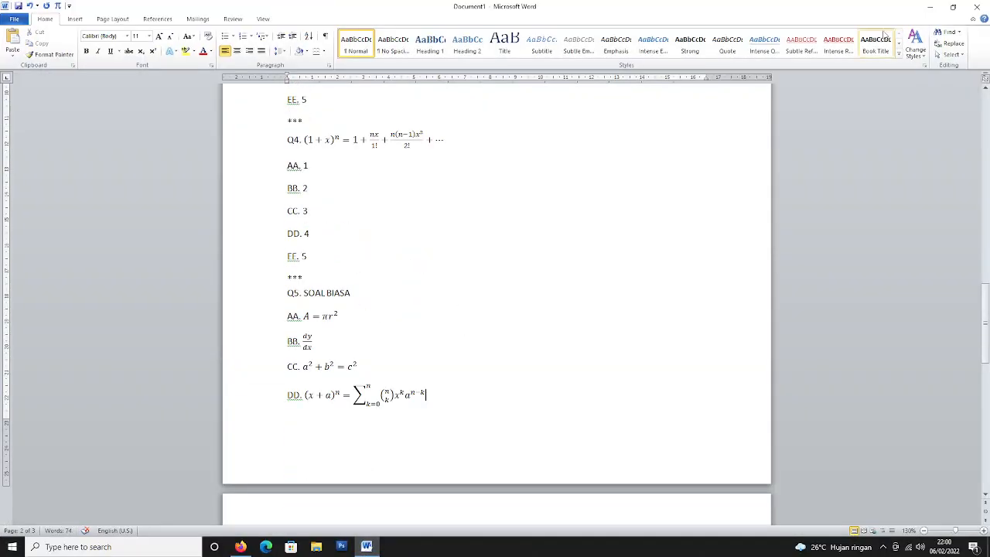
{"action": "left_click", "coordinate": [929, 6]}
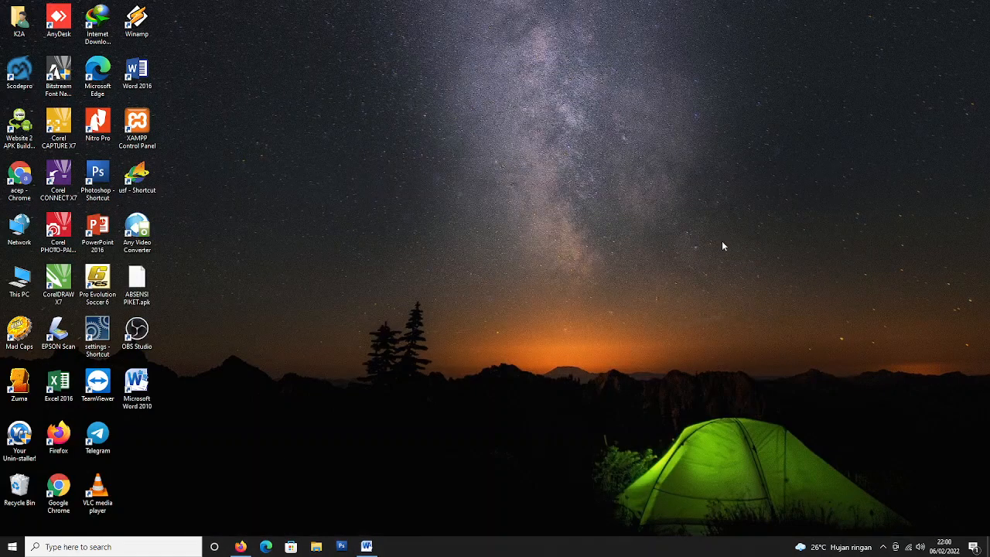
{"action": "left_click", "coordinate": [240, 545]}
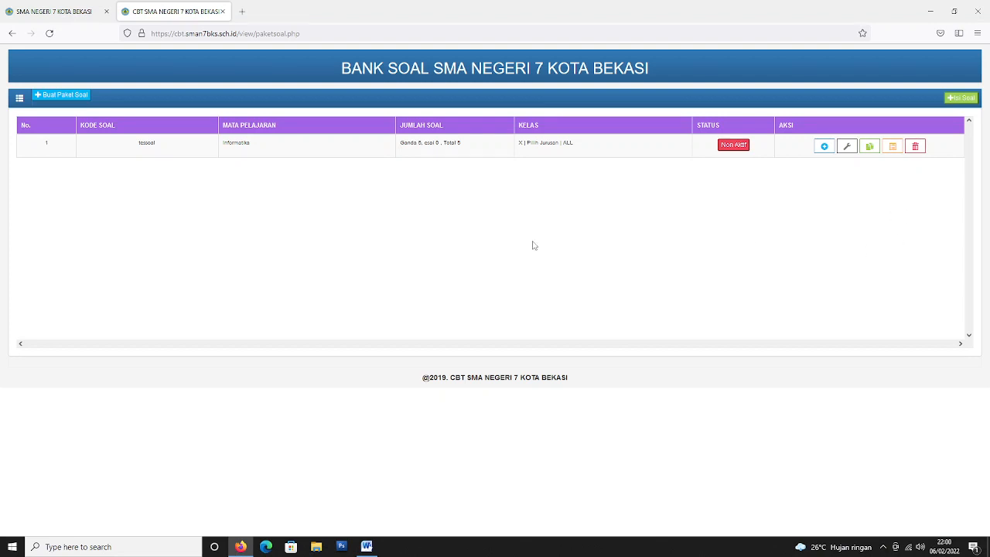
Open tessoal's question settings and keep questions 1–4 as multiple choice.
{"action": "left_click", "coordinate": [846, 146]}
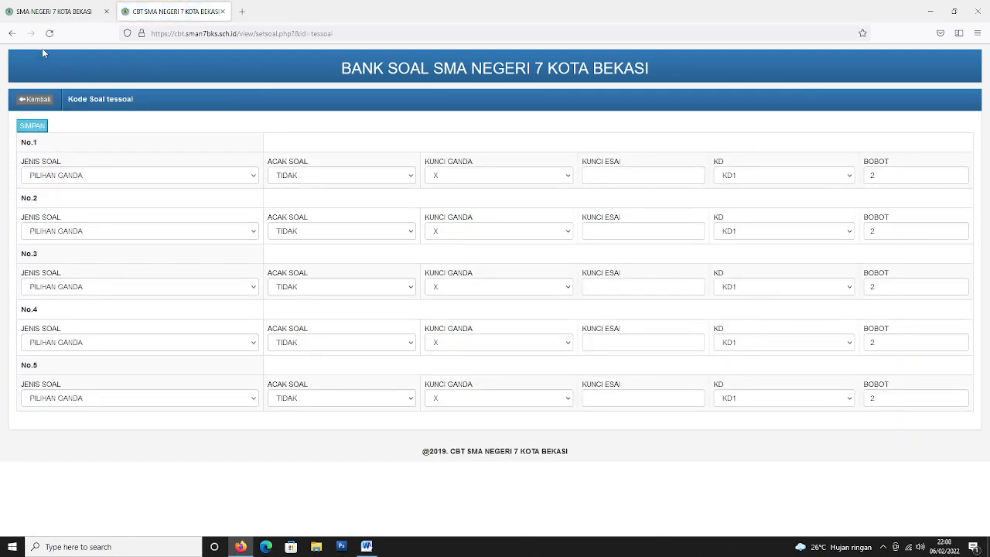
{"action": "left_click", "coordinate": [30, 99]}
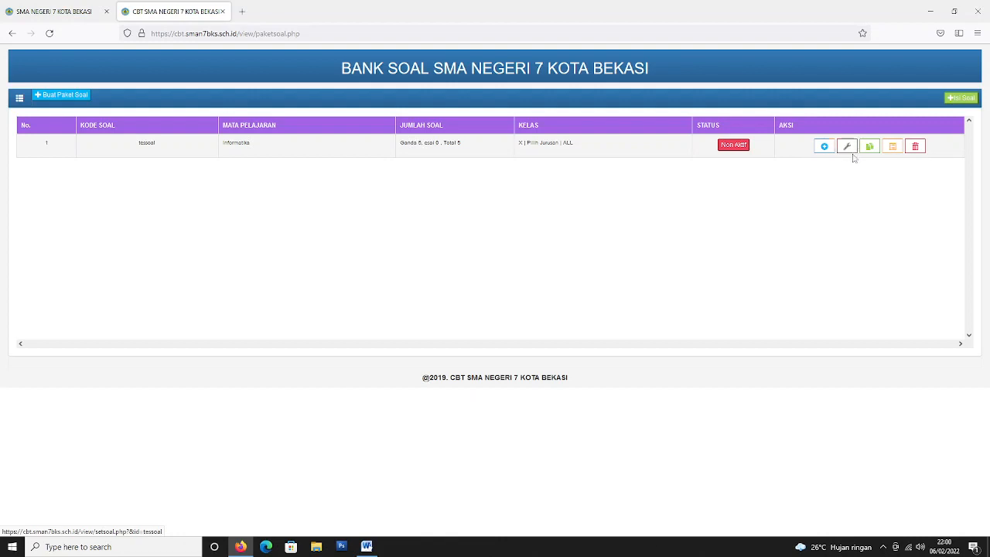
{"action": "left_click", "coordinate": [848, 147]}
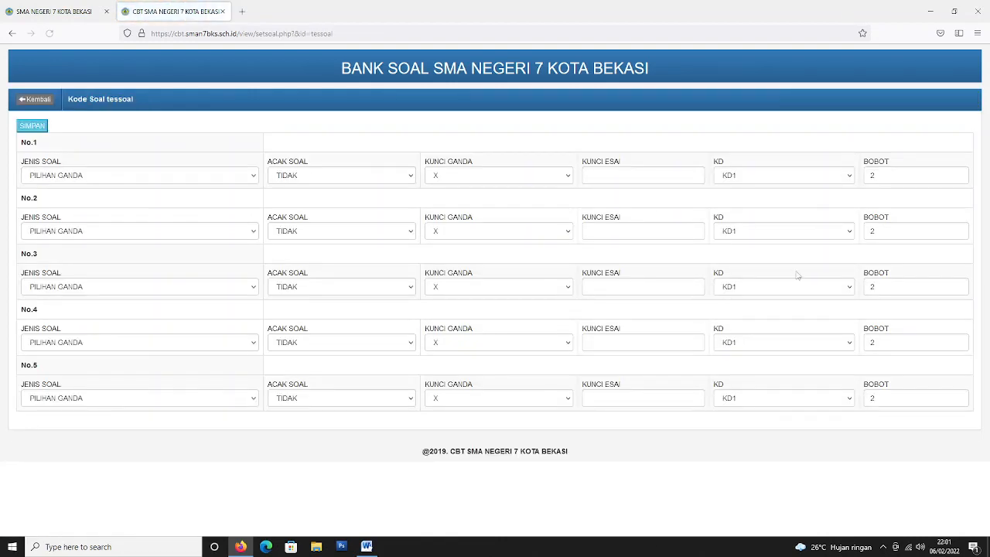
{"action": "left_click", "coordinate": [91, 180]}
{"action": "left_click", "coordinate": [90, 179]}
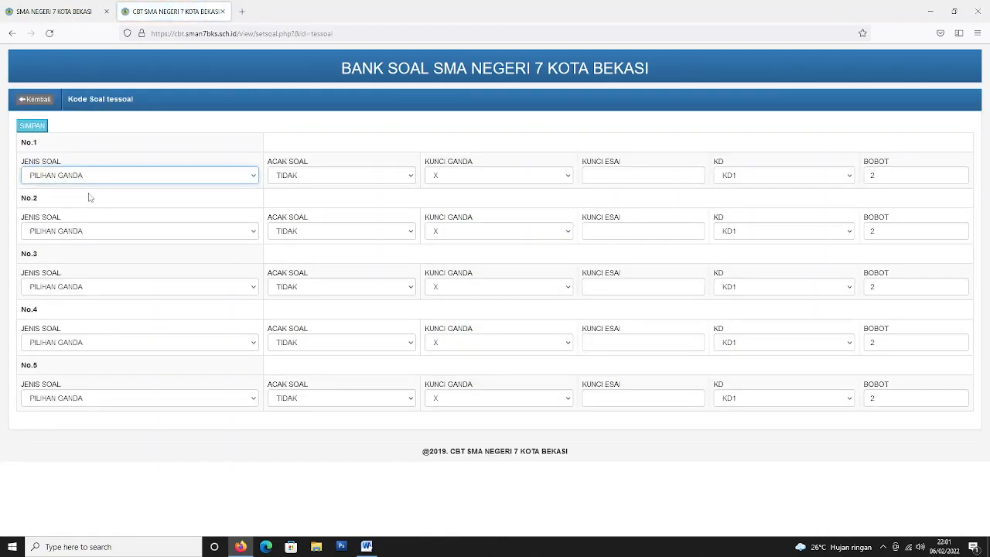
{"action": "left_click", "coordinate": [83, 235]}
{"action": "left_click", "coordinate": [83, 235]}
{"action": "left_click", "coordinate": [84, 286]}
{"action": "left_click", "coordinate": [84, 309]}
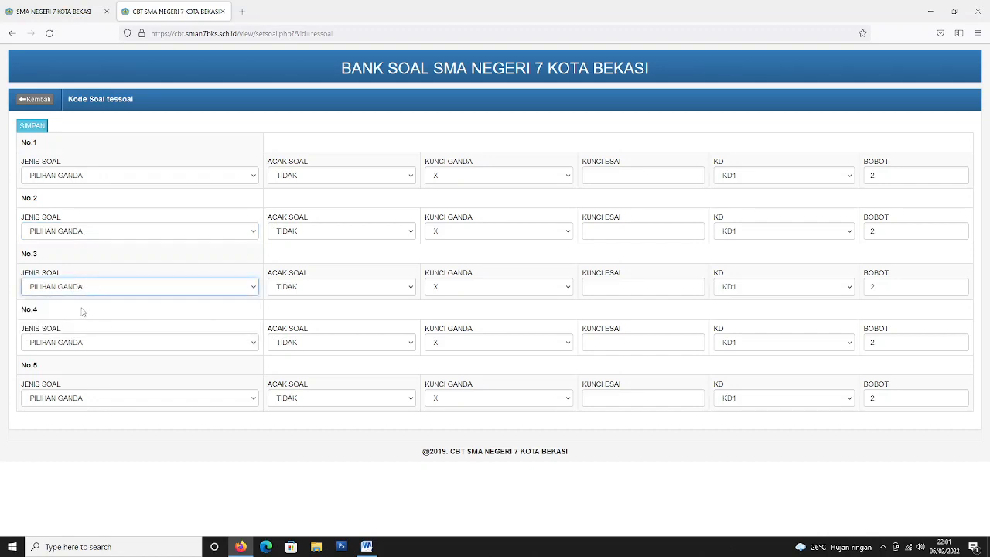
{"action": "left_click", "coordinate": [81, 342]}
{"action": "left_click", "coordinate": [79, 347]}
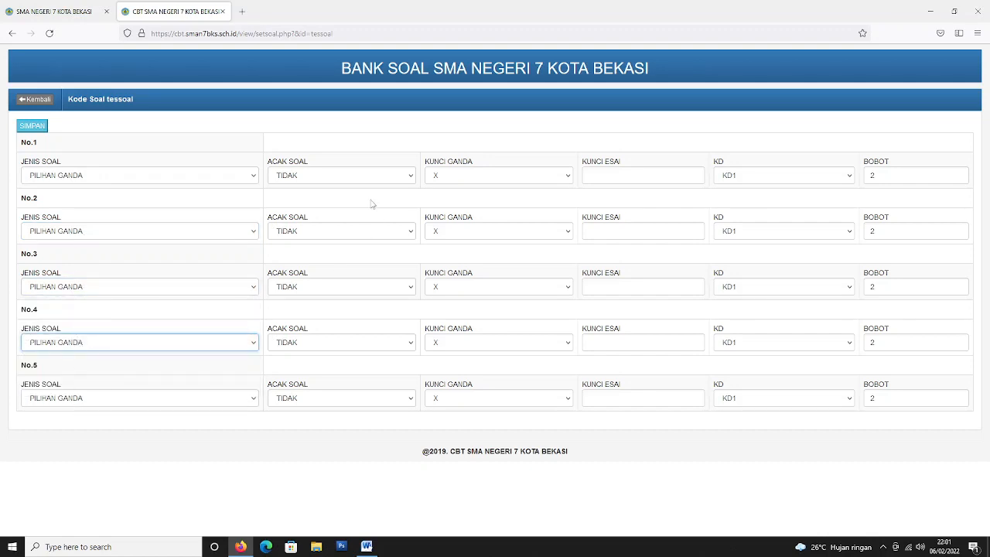
Set ACAK SOAL to ACAK for all five questions.
{"action": "left_click", "coordinate": [346, 176]}
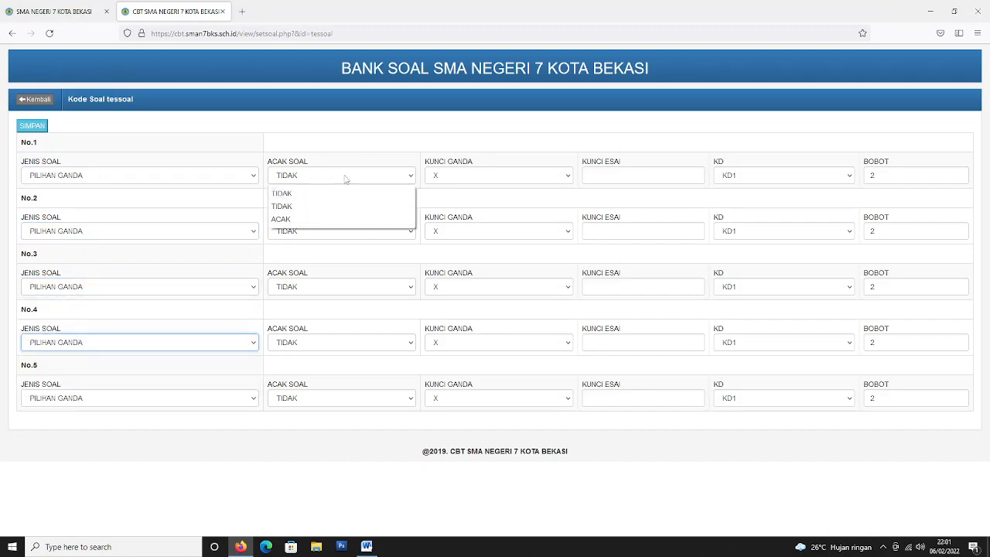
{"action": "left_click", "coordinate": [325, 220]}
{"action": "left_click", "coordinate": [324, 232]}
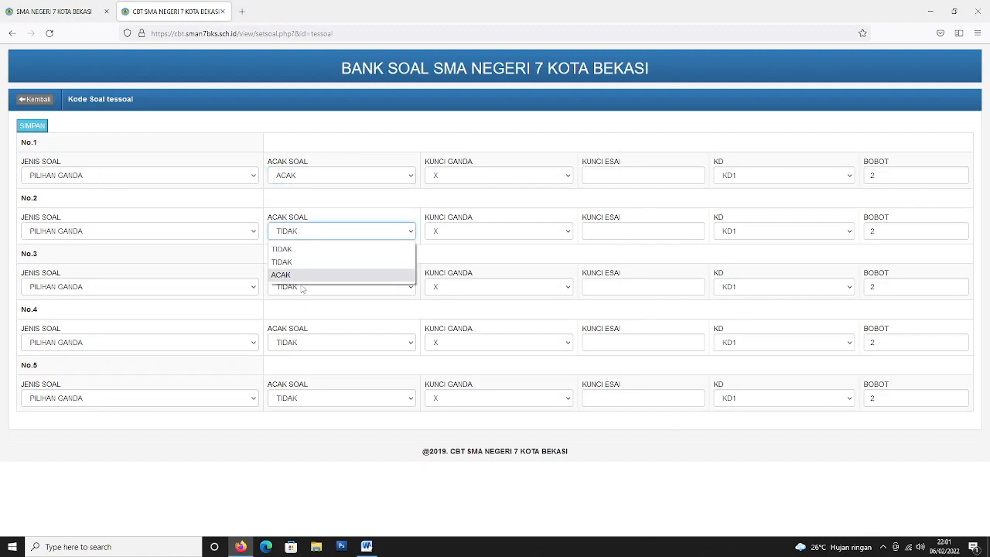
{"action": "left_click", "coordinate": [306, 275]}
{"action": "left_click", "coordinate": [302, 286]}
{"action": "left_click", "coordinate": [324, 331]}
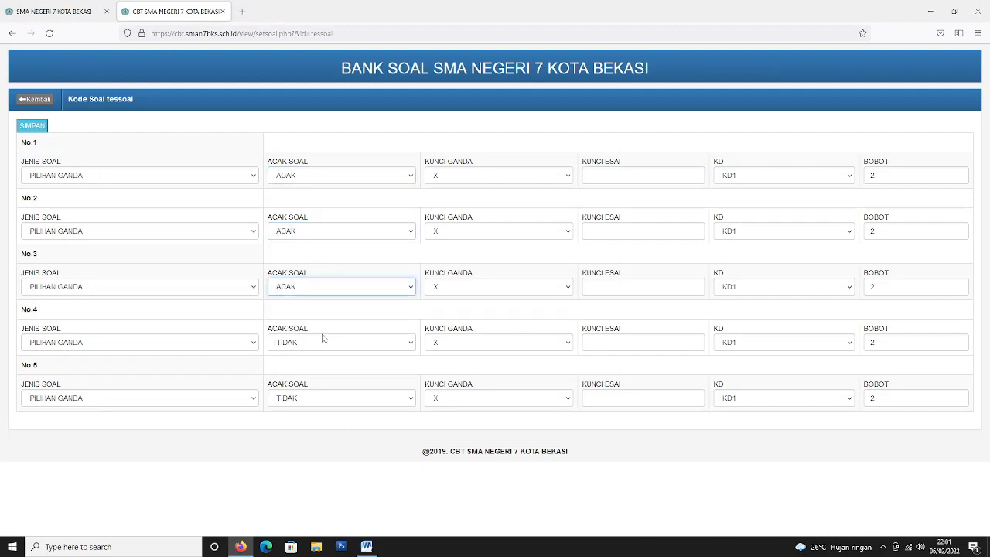
{"action": "left_click", "coordinate": [323, 342]}
{"action": "left_click", "coordinate": [304, 384]}
{"action": "left_click", "coordinate": [307, 397]}
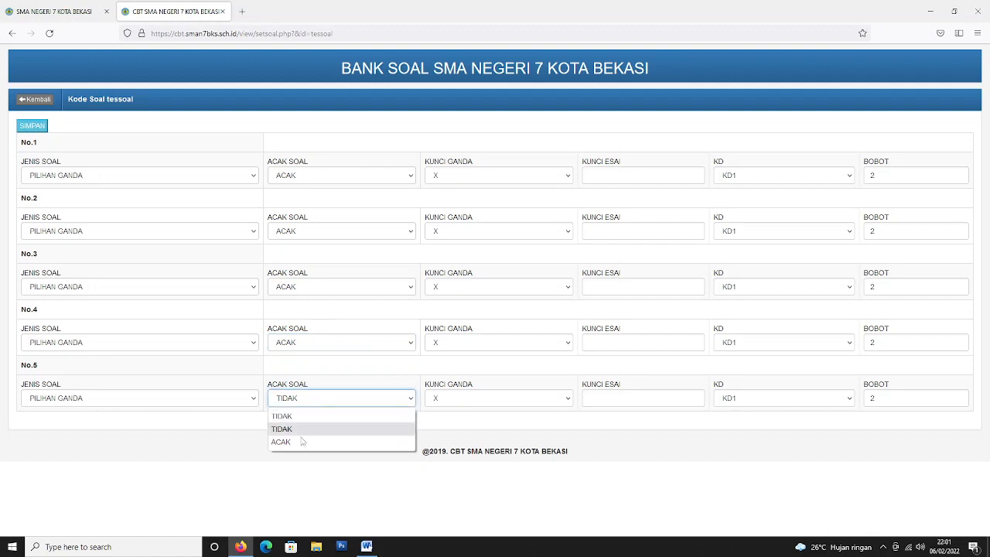
{"action": "left_click", "coordinate": [302, 441]}
Set the answer keys to A, C, B, B, B and save with SIMPAN.
{"action": "left_click", "coordinate": [504, 178]}
{"action": "left_click", "coordinate": [487, 206]}
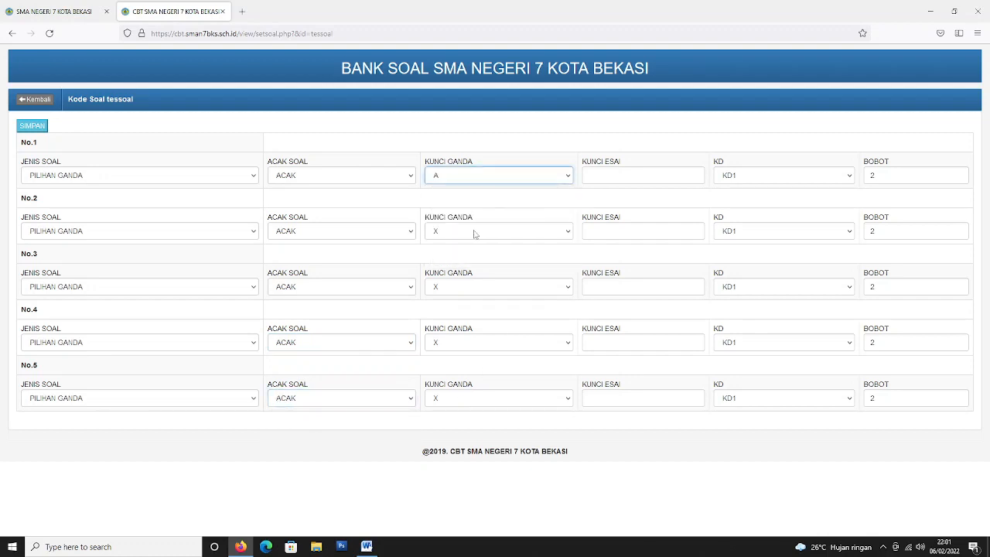
{"action": "left_click", "coordinate": [472, 229]}
{"action": "left_click", "coordinate": [459, 288]}
{"action": "left_click", "coordinate": [459, 288]}
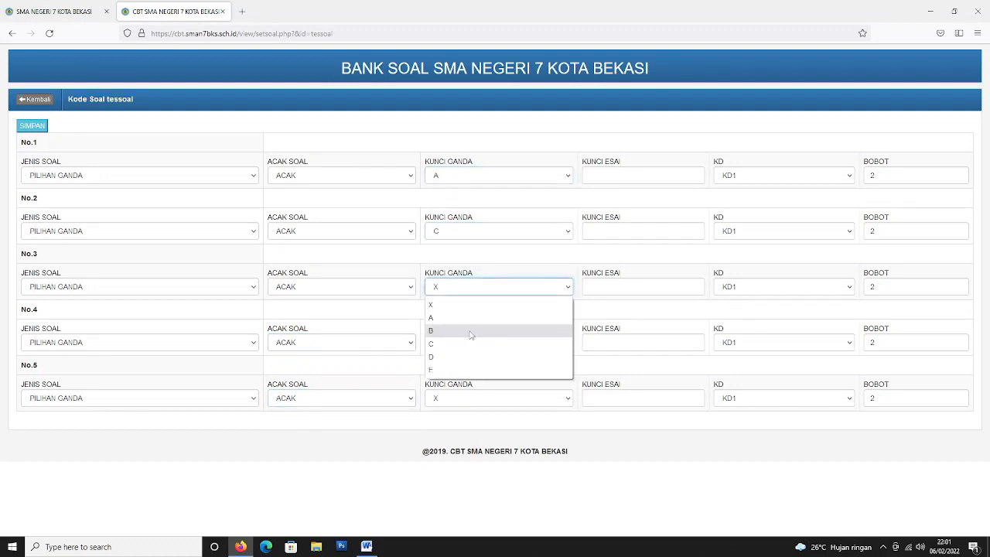
{"action": "left_click", "coordinate": [470, 331]}
{"action": "left_click", "coordinate": [475, 342]}
{"action": "left_click", "coordinate": [459, 387]}
{"action": "left_click", "coordinate": [464, 397]}
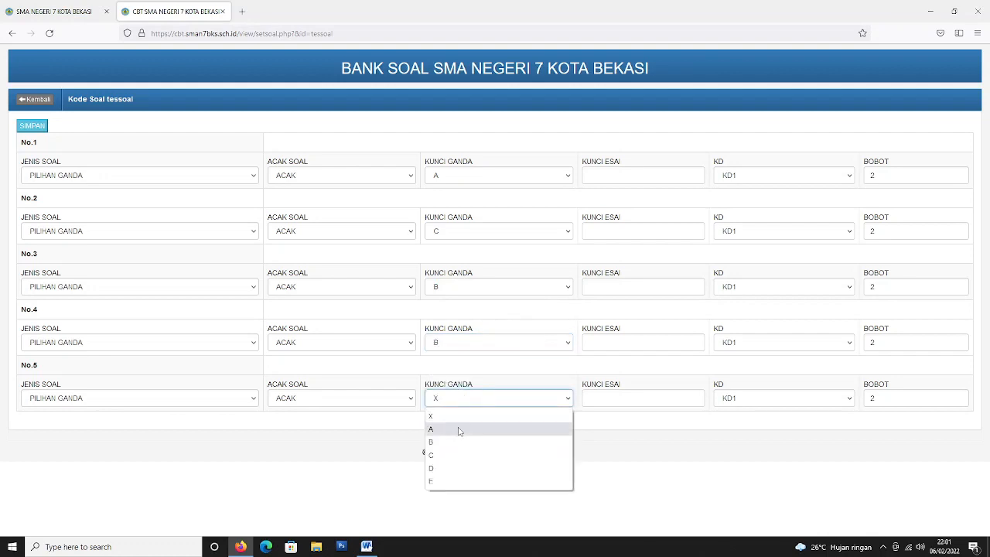
{"action": "left_click", "coordinate": [457, 441]}
{"action": "left_click", "coordinate": [523, 431]}
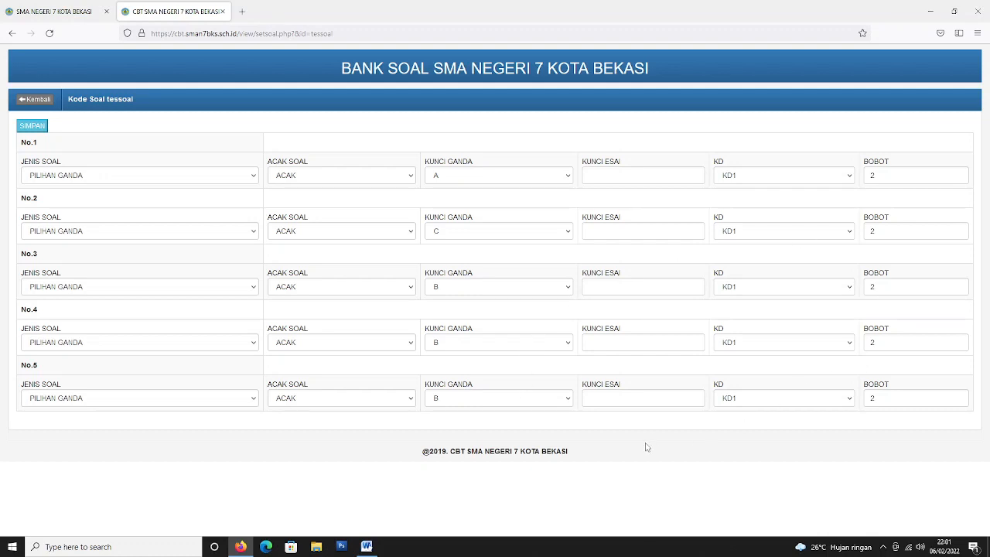
{"action": "left_click", "coordinate": [31, 128]}
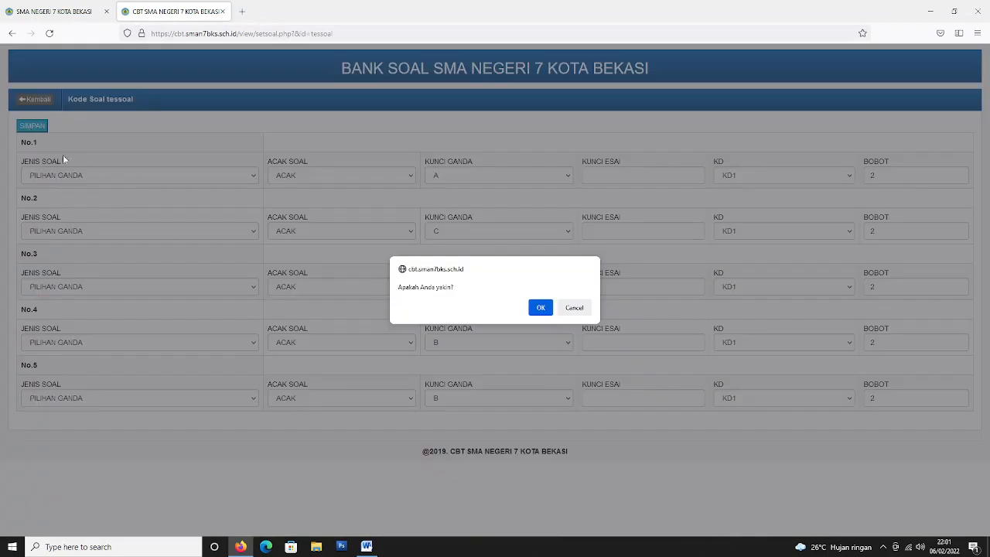
Confirm the save, activate the tessoal package, and close the question bank tab.
{"action": "left_click", "coordinate": [541, 308]}
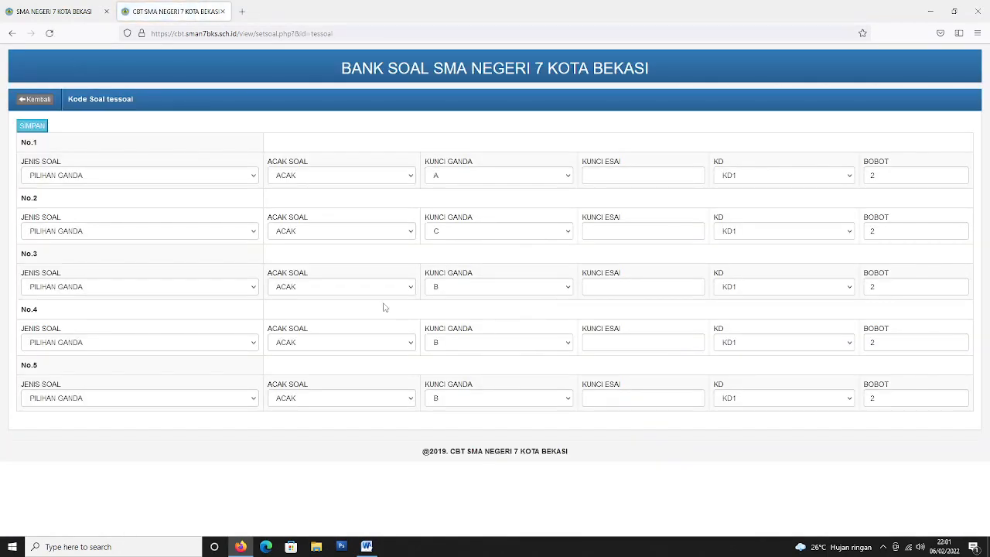
{"action": "left_click", "coordinate": [26, 102]}
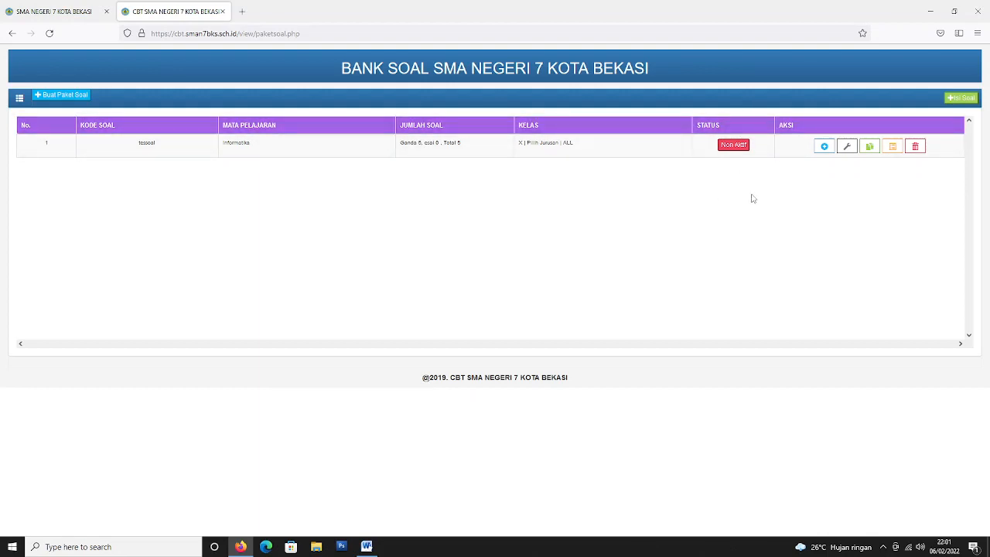
{"action": "left_click", "coordinate": [739, 147]}
{"action": "left_click", "coordinate": [223, 11]}
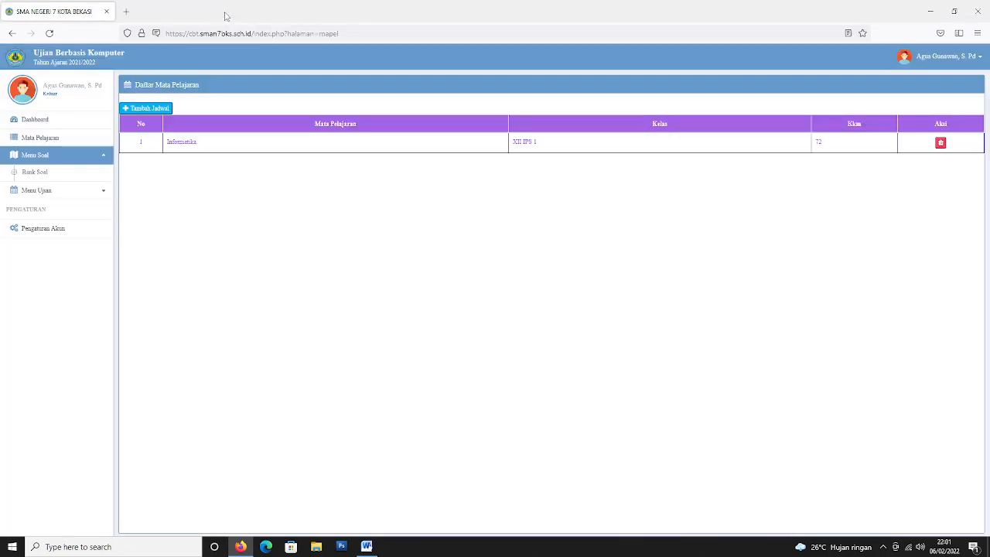
Open the Menu Ujian test schedule list and edit the schedule for tessoal.
{"action": "left_click", "coordinate": [53, 191]}
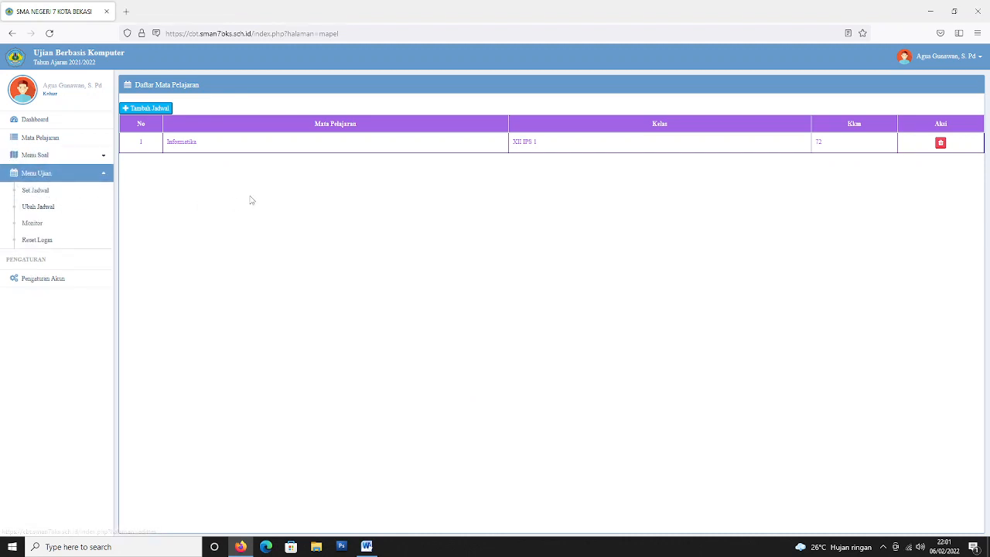
{"action": "left_click", "coordinate": [34, 191]}
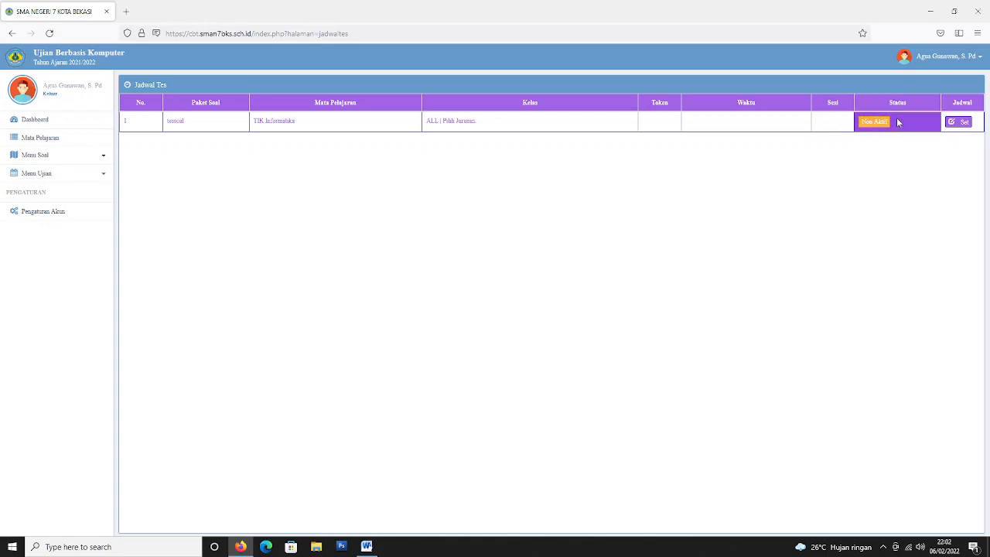
{"action": "left_click", "coordinate": [959, 123]}
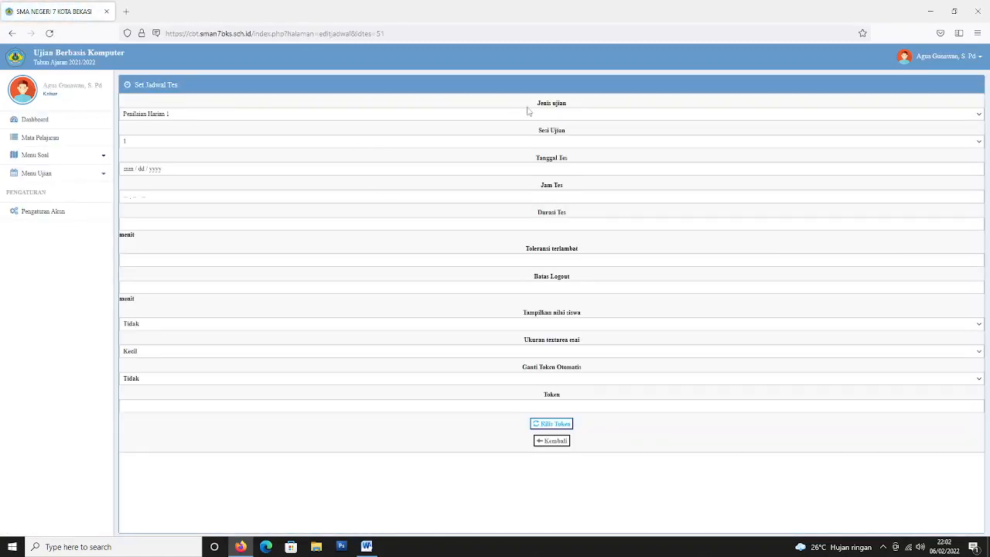
Keep Penilaian Harian 1 as the exam type and session 1 in Set Jadwal Tes.
{"action": "left_click", "coordinate": [460, 116]}
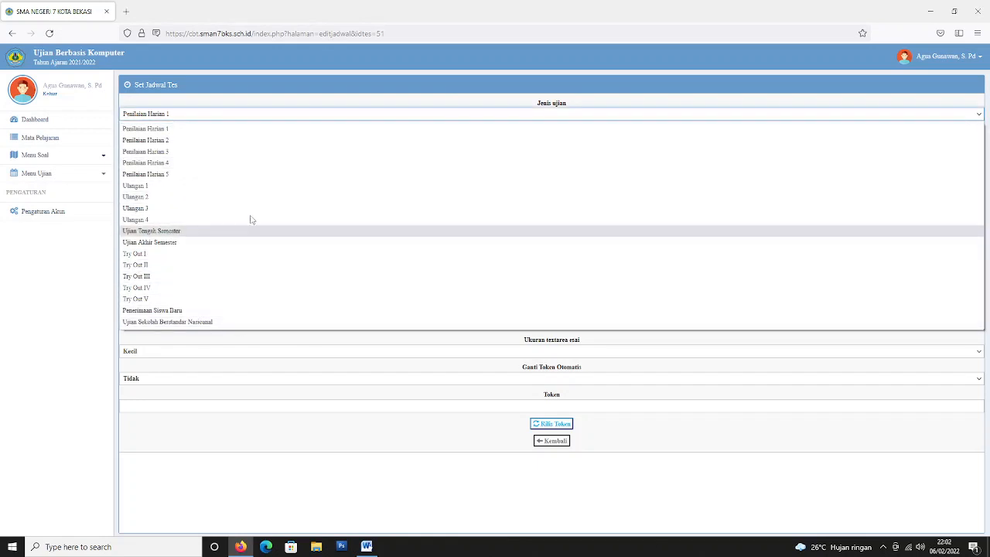
{"action": "left_click", "coordinate": [191, 132]}
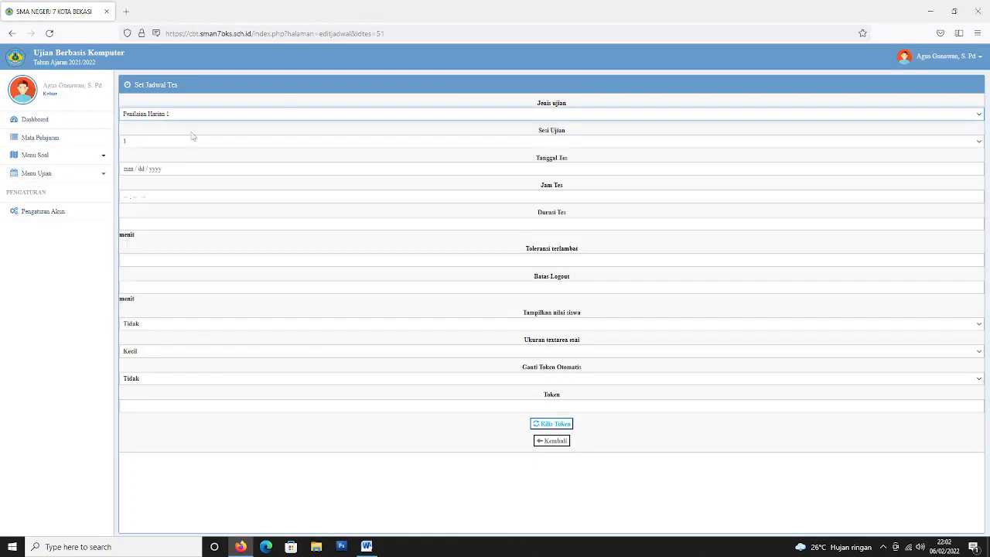
{"action": "left_click", "coordinate": [513, 134]}
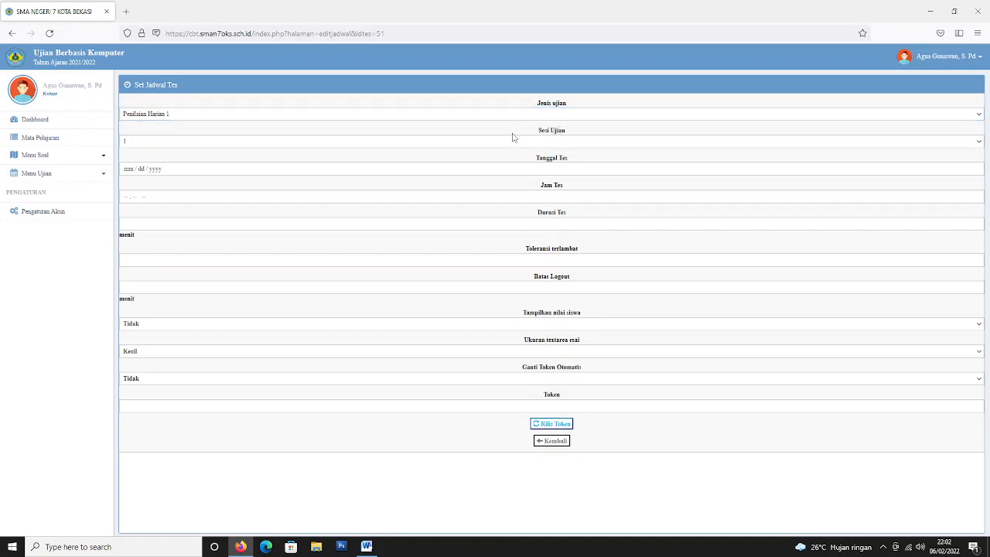
{"action": "left_click", "coordinate": [164, 142]}
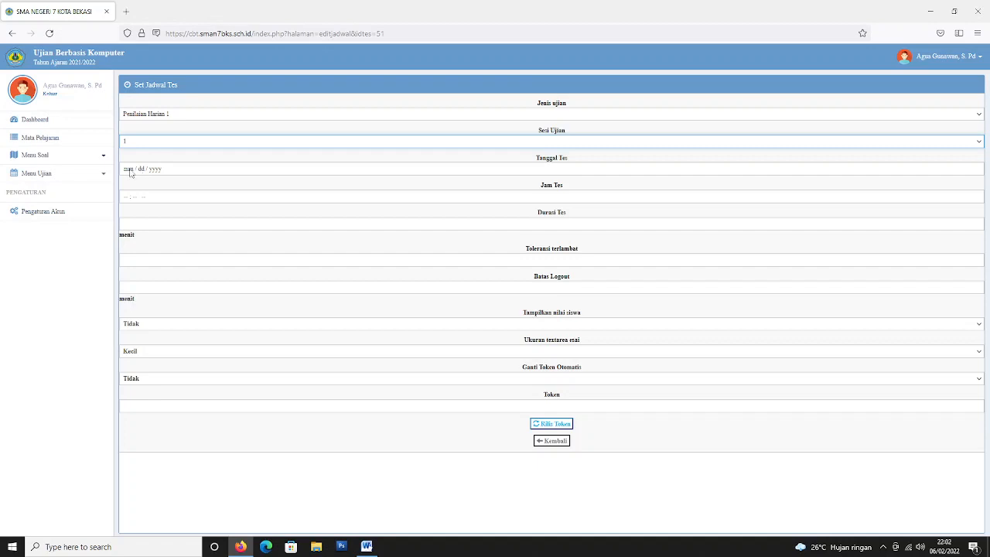
Set the test date to 6 February 2022 and the start time to 07:00.
{"action": "left_click", "coordinate": [130, 170]}
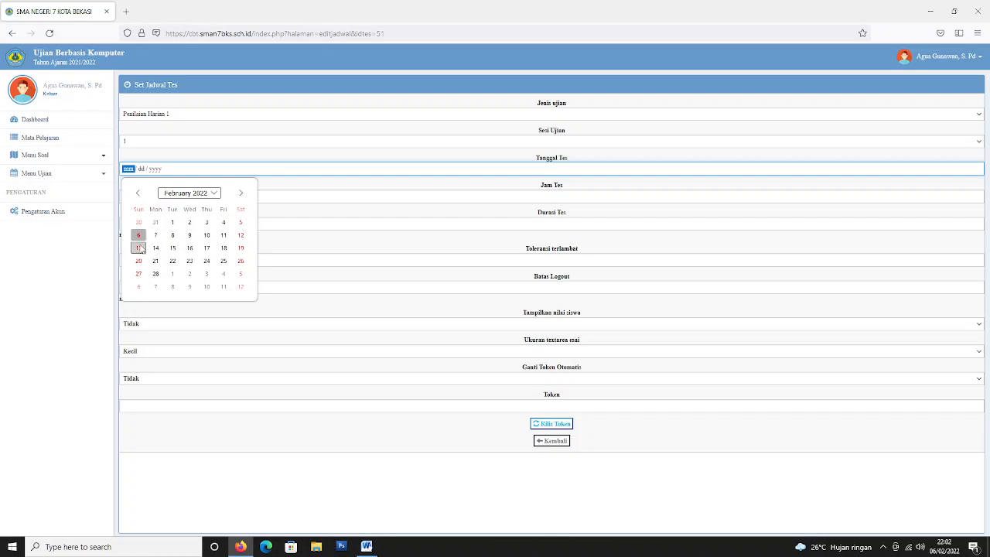
{"action": "left_click", "coordinate": [138, 236]}
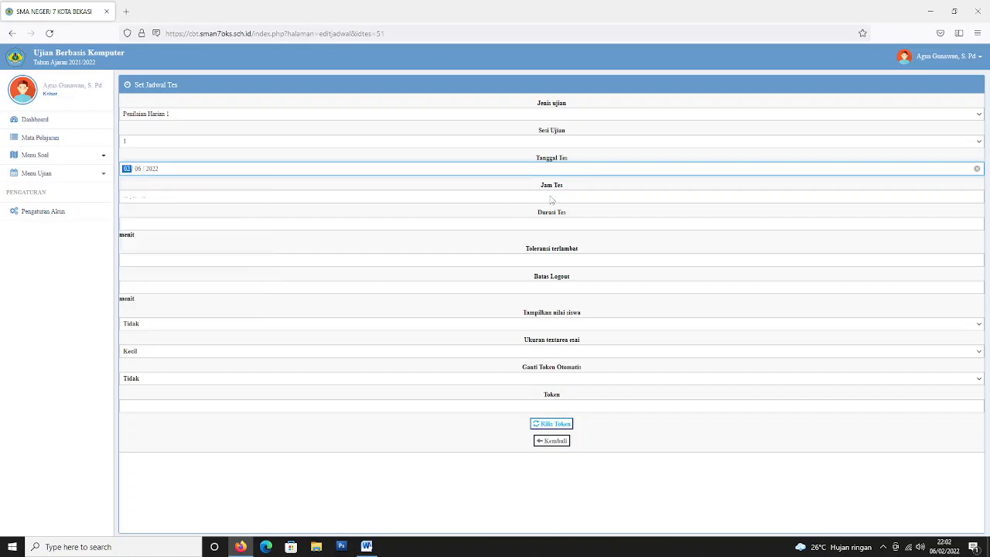
{"action": "left_click", "coordinate": [126, 198]}
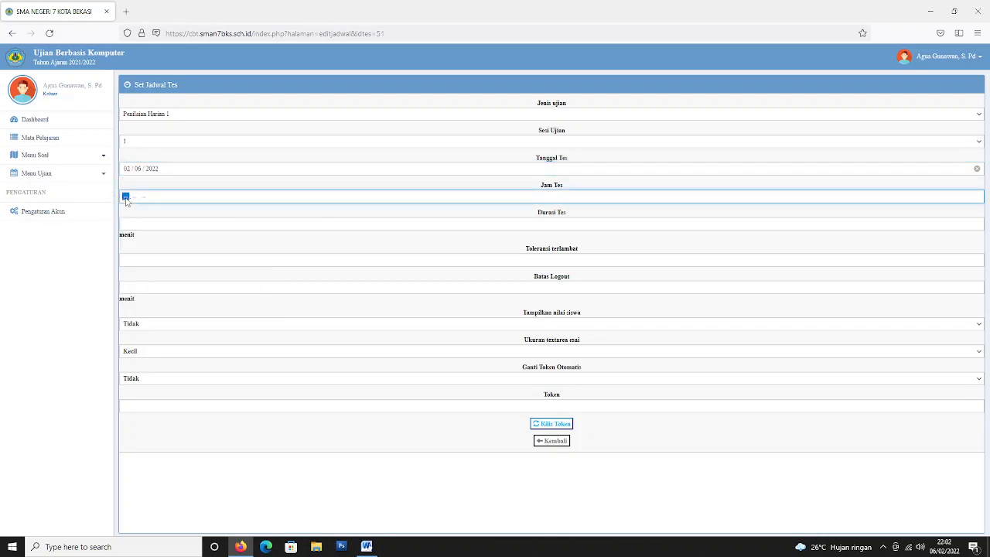
{"action": "type", "text": "07 : 00"}
{"action": "left_click", "coordinate": [148, 225]}
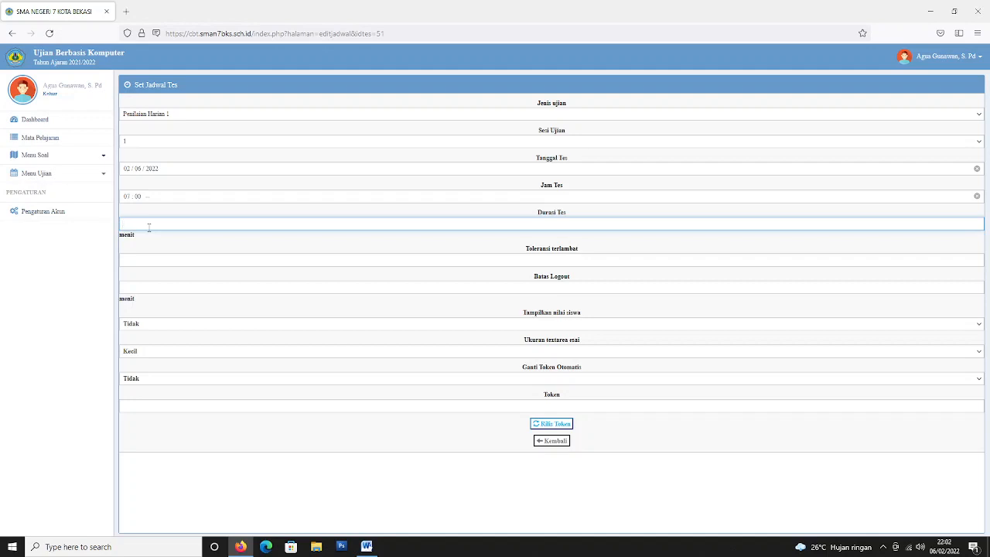
Enter a 30-minute test duration and leave the late-arrival tolerance empty.
{"action": "type", "text": "30"}
{"action": "left_click", "coordinate": [155, 246]}
{"action": "left_click", "coordinate": [161, 259]}
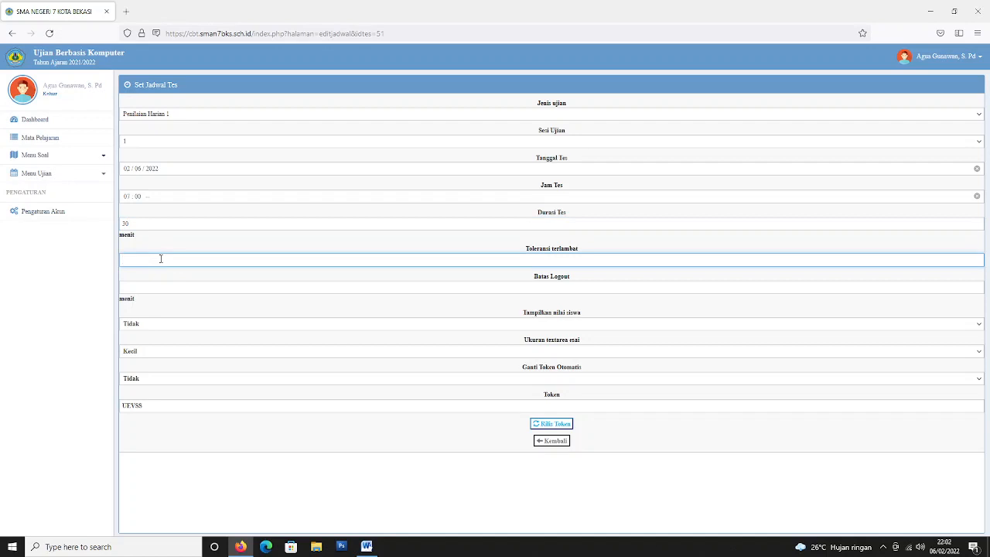
{"action": "type", "text": "5"}
{"action": "key", "text": "BackSpace"}
Set the Batas Logout limit to 15 minutes.
{"action": "left_click", "coordinate": [157, 286]}
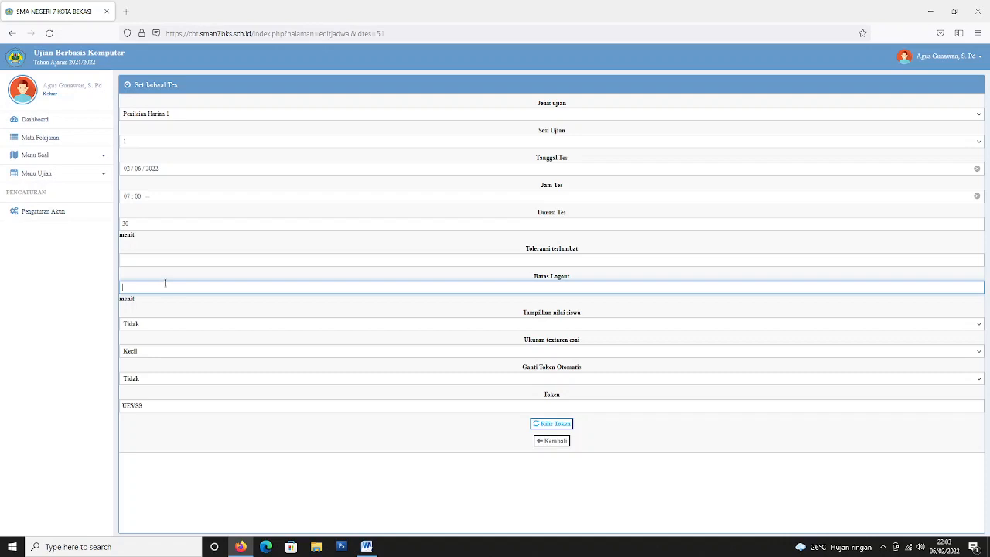
{"action": "left_click", "coordinate": [171, 279]}
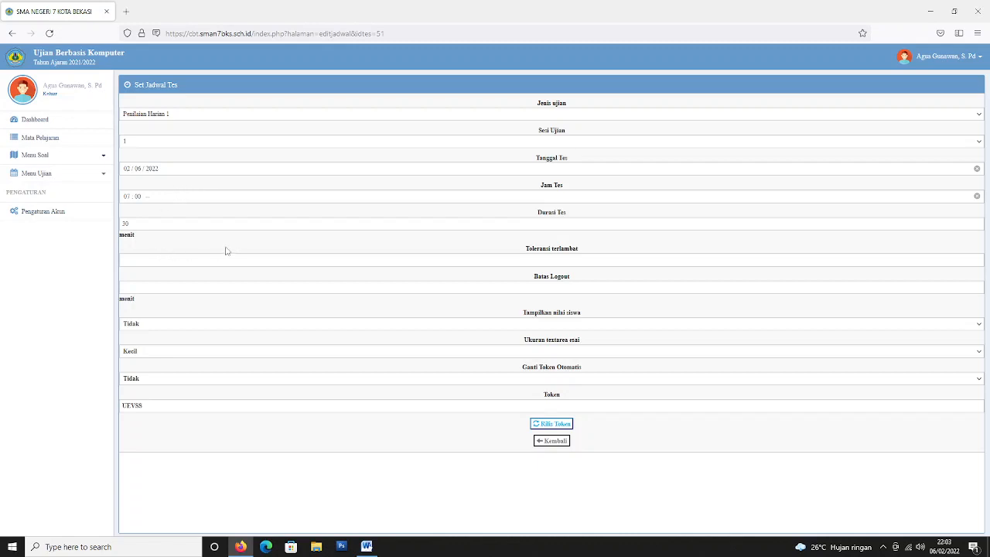
{"action": "left_click", "coordinate": [274, 288]}
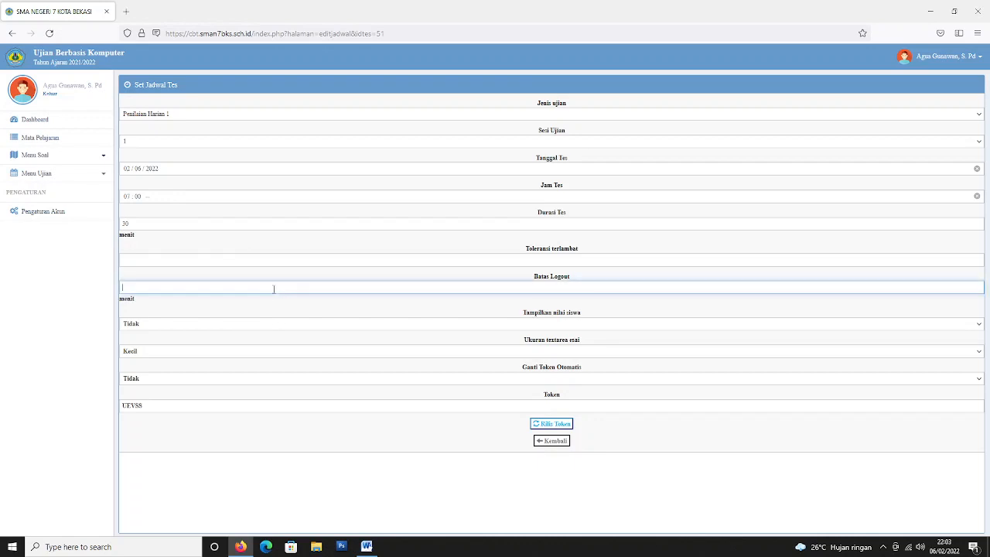
{"action": "type", "text": "15"}
{"action": "left_click", "coordinate": [240, 277]}
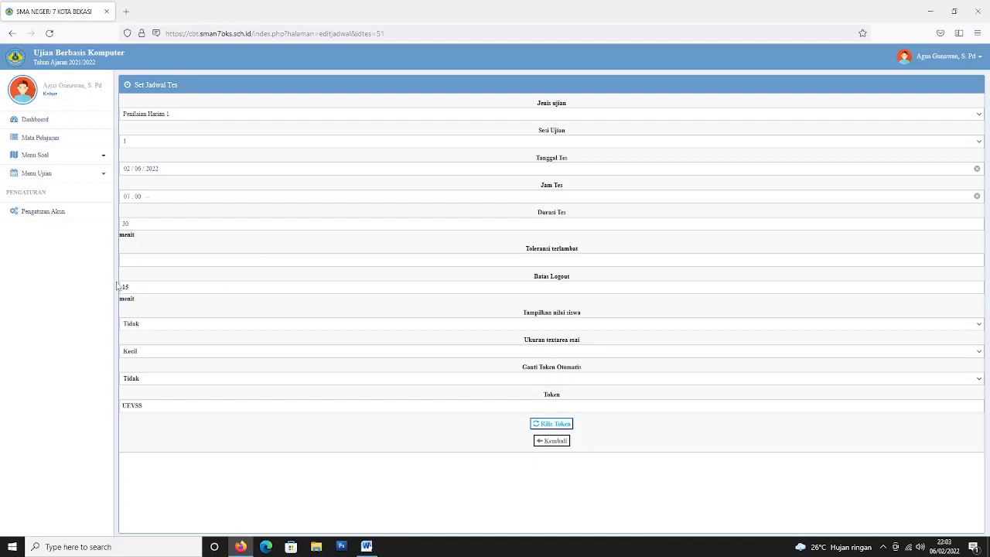
{"action": "double_click", "coordinate": [172, 288]}
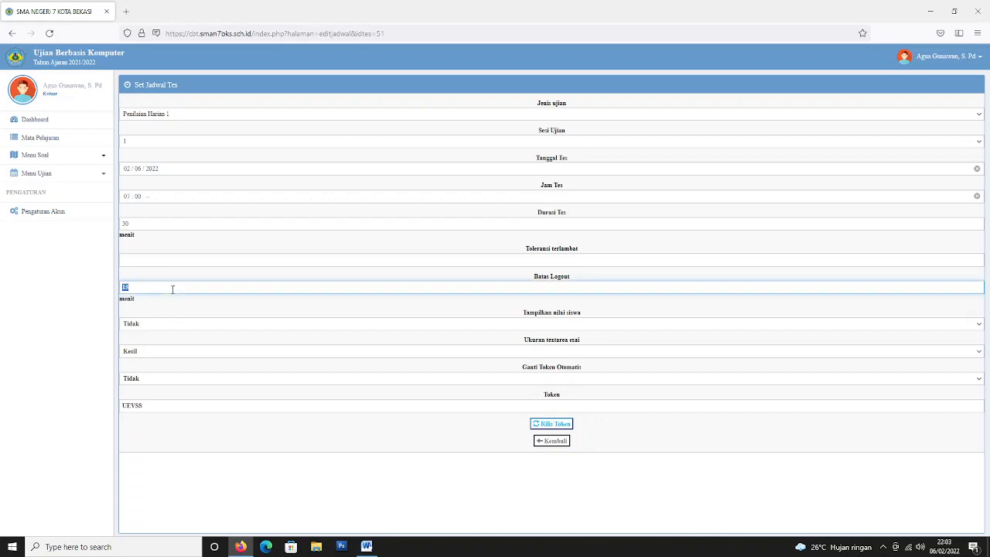
{"action": "left_click", "coordinate": [175, 312]}
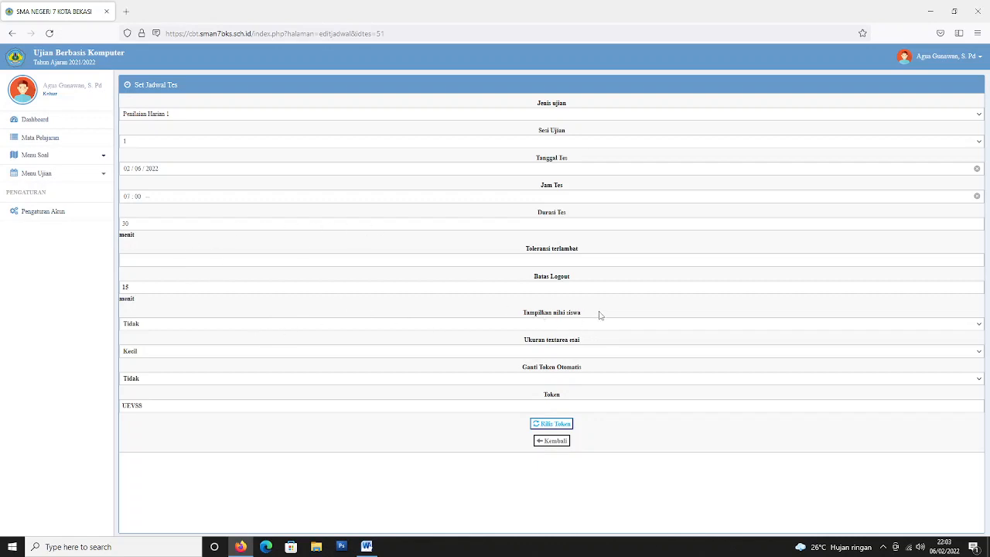
{"action": "left_click", "coordinate": [178, 328]}
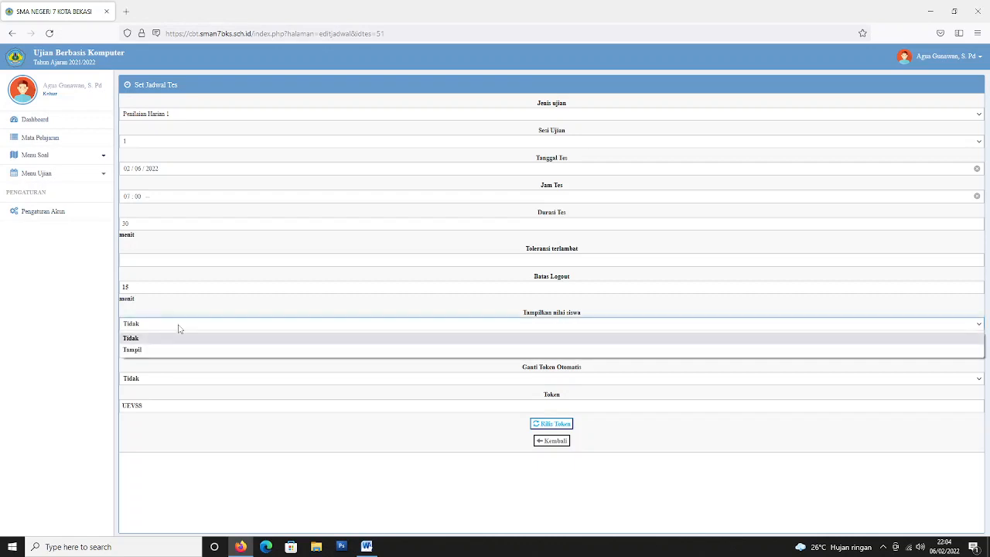
{"action": "left_click", "coordinate": [146, 350]}
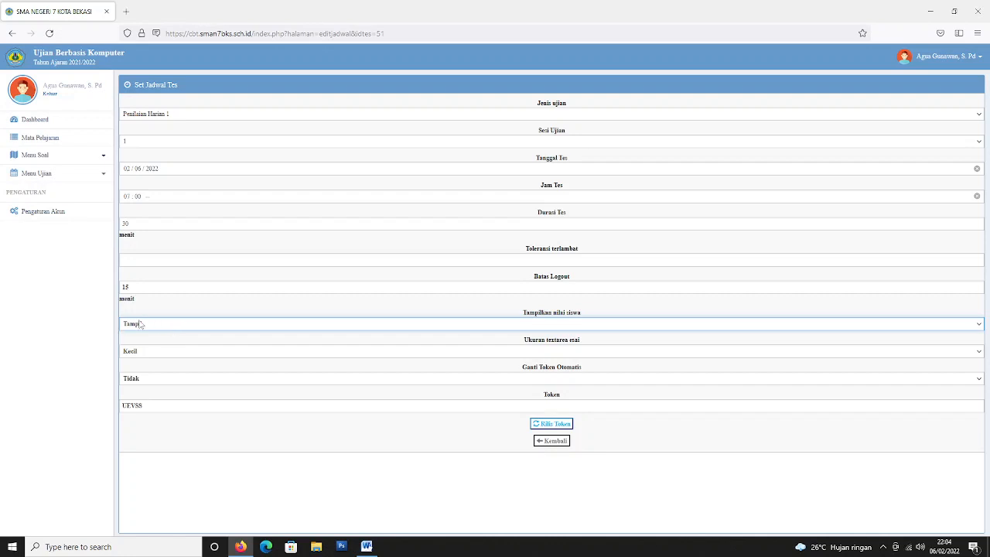
{"action": "left_click", "coordinate": [194, 329]}
{"action": "left_click", "coordinate": [181, 339]}
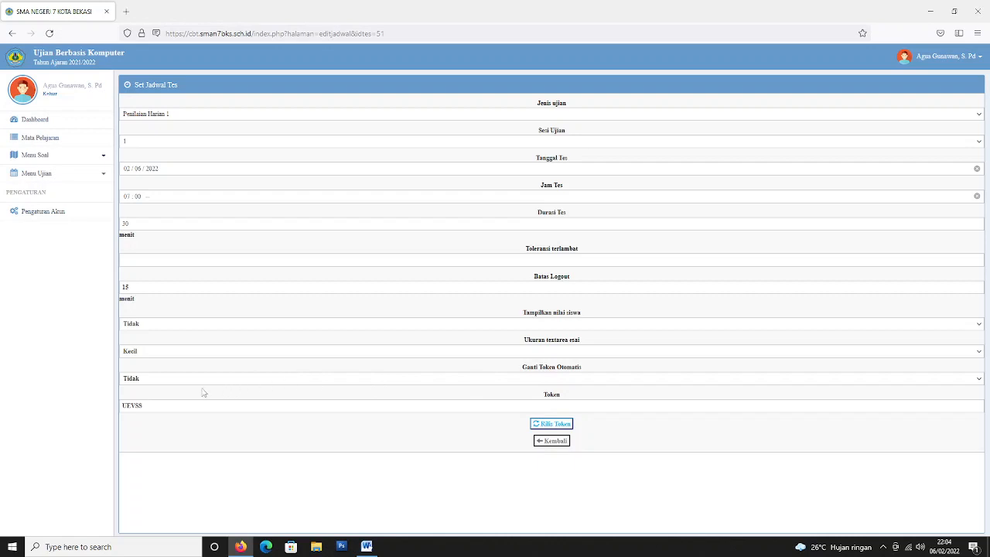
{"action": "left_click", "coordinate": [155, 381]}
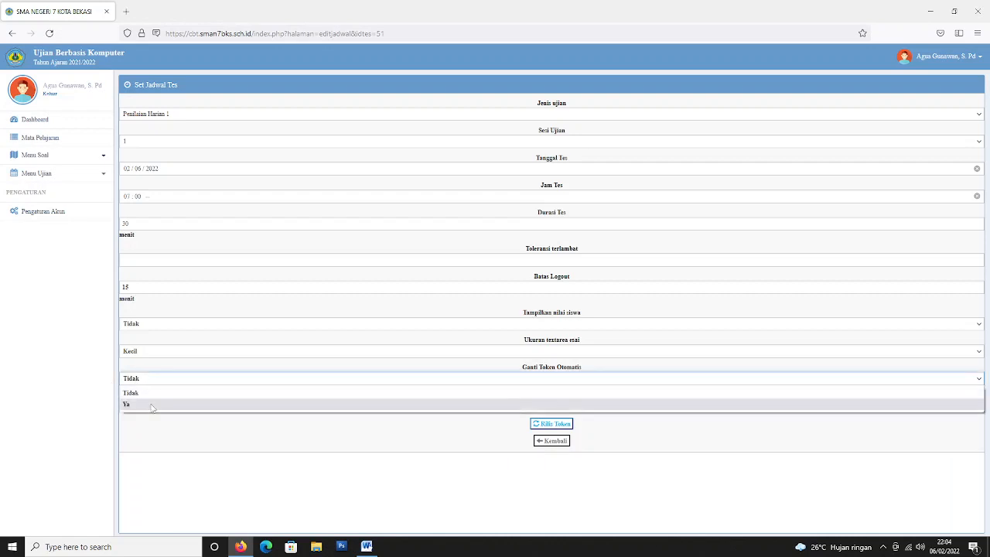
{"action": "left_click", "coordinate": [155, 402]}
{"action": "left_click", "coordinate": [200, 370]}
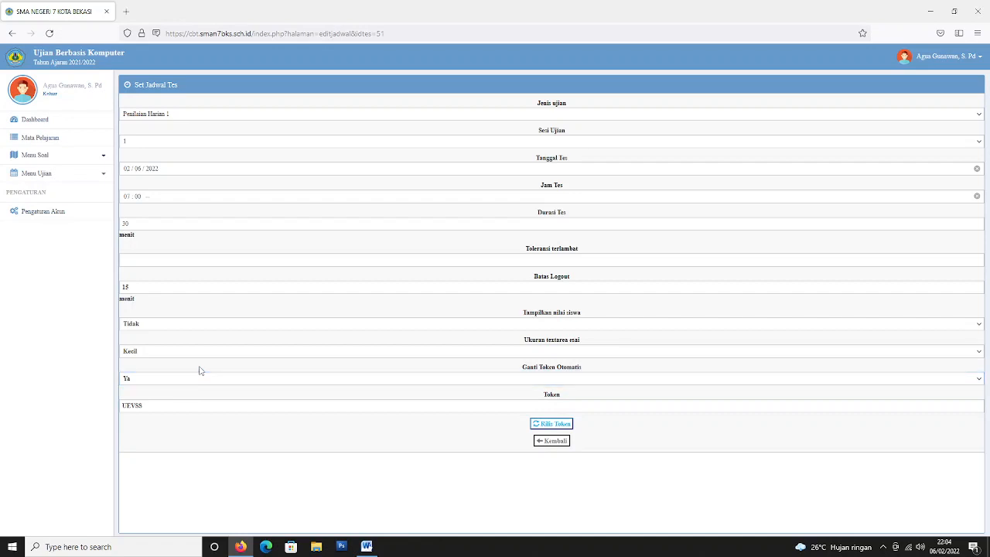
{"action": "left_click", "coordinate": [203, 378]}
{"action": "left_click", "coordinate": [199, 397]}
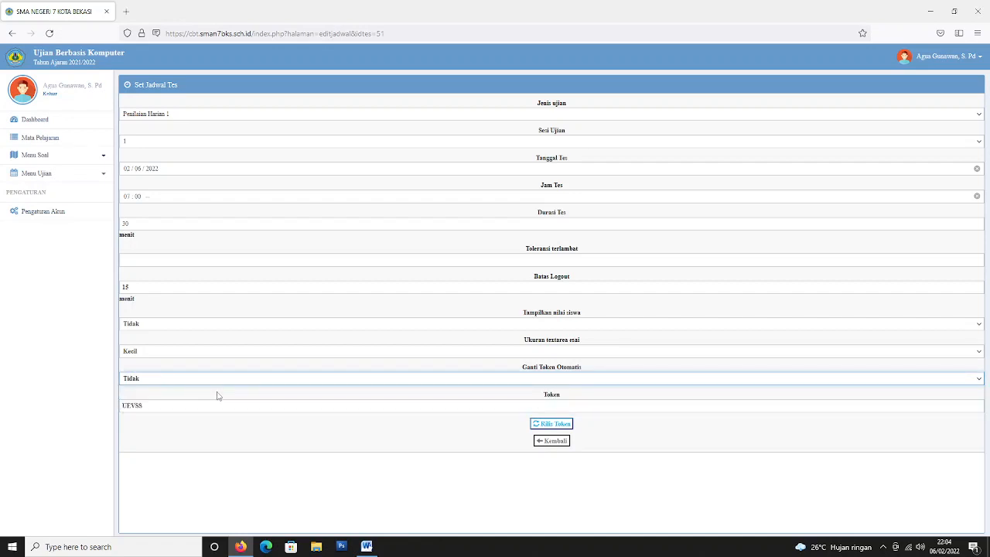
{"action": "left_click_drag", "start_coordinate": [261, 401], "coordinate": [104, 401]}
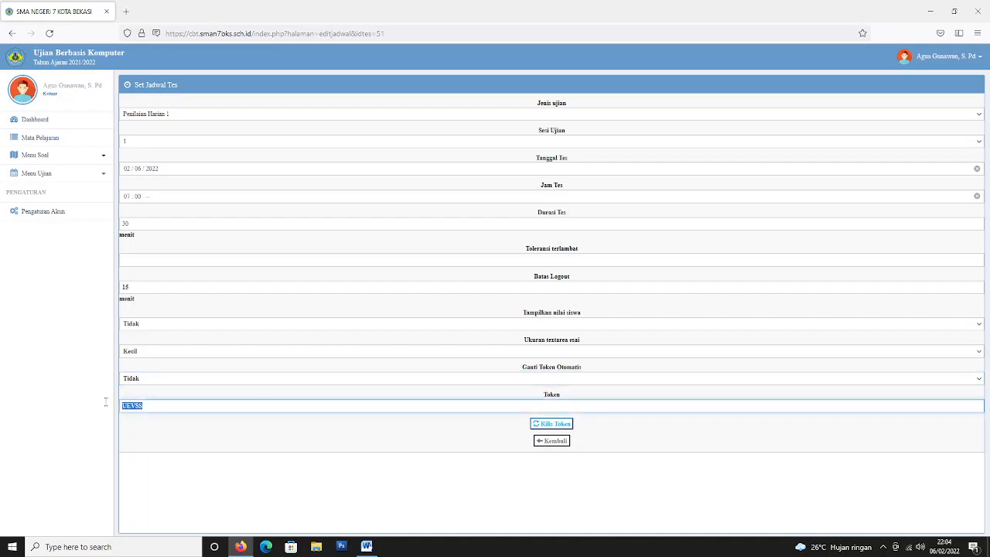
{"action": "left_click", "coordinate": [203, 421]}
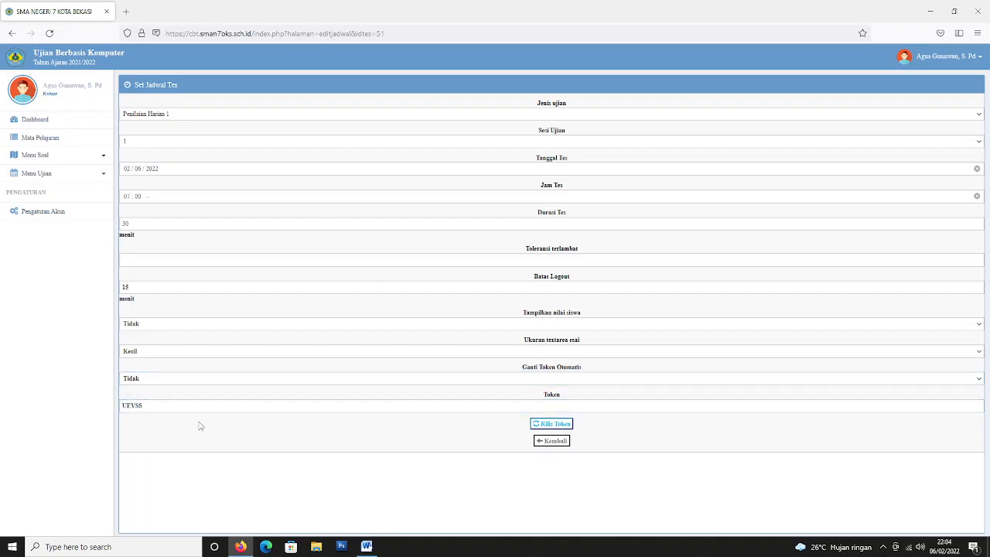
{"action": "left_click_drag", "start_coordinate": [198, 410], "coordinate": [116, 399]}
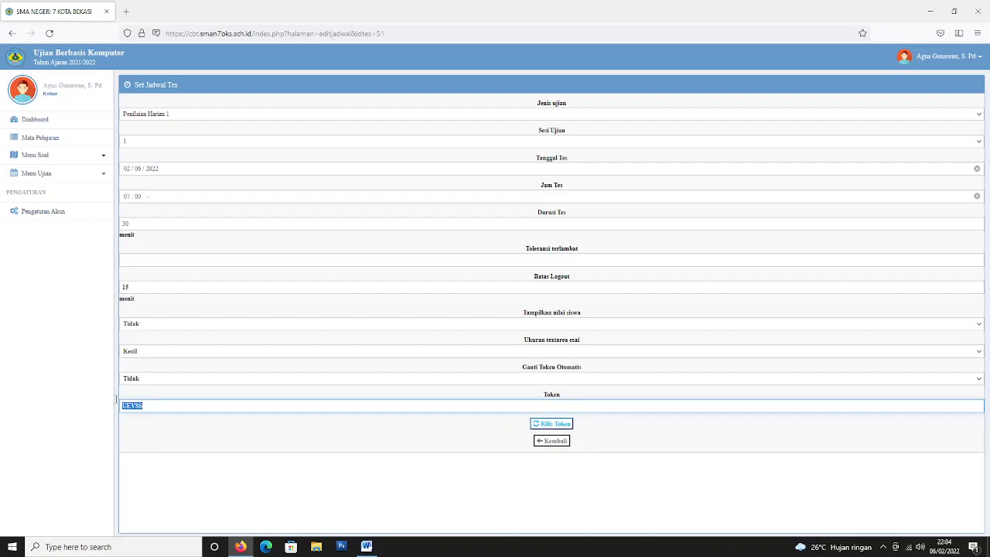
{"action": "left_click", "coordinate": [559, 427]}
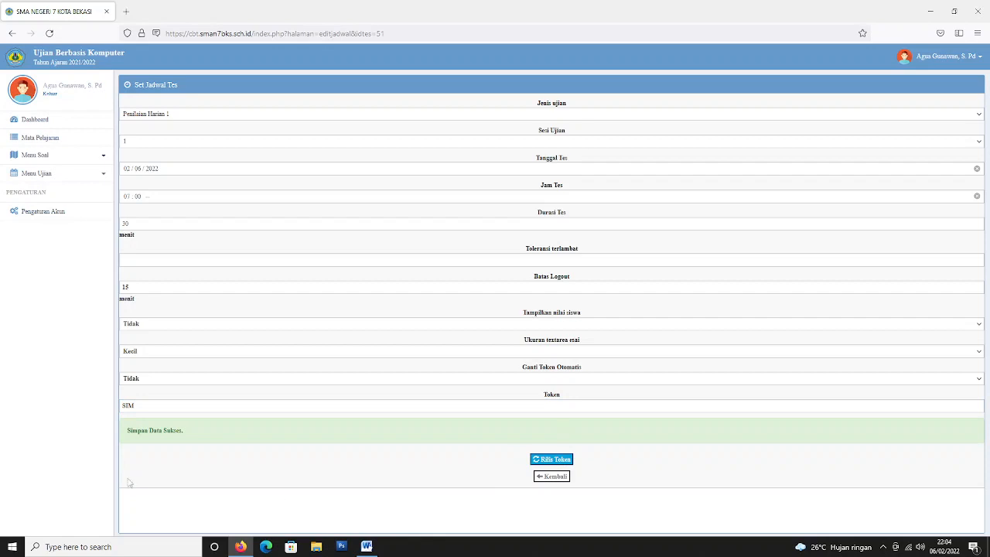
{"action": "left_click_drag", "start_coordinate": [127, 435], "coordinate": [201, 435]}
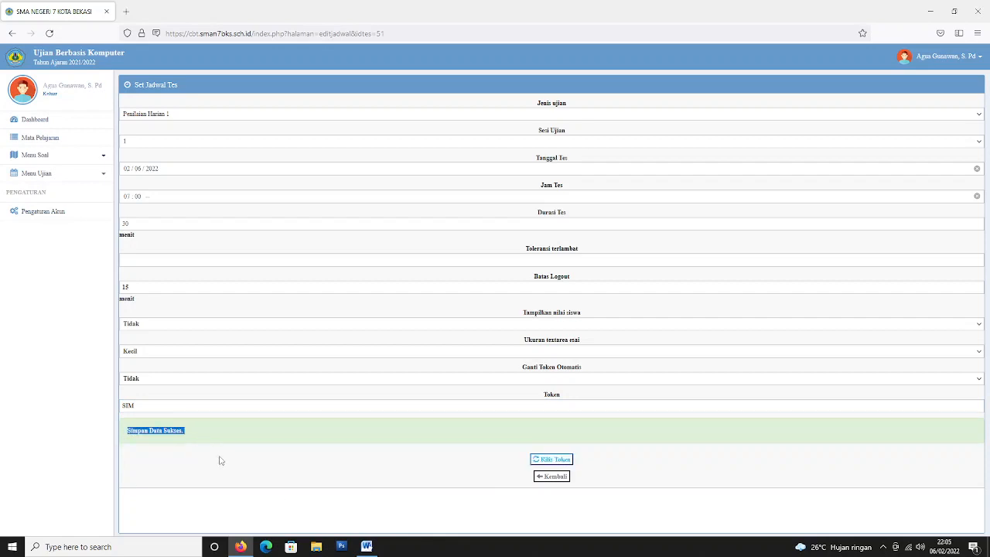
{"action": "left_click", "coordinate": [220, 459]}
{"action": "double_click", "coordinate": [124, 407]}
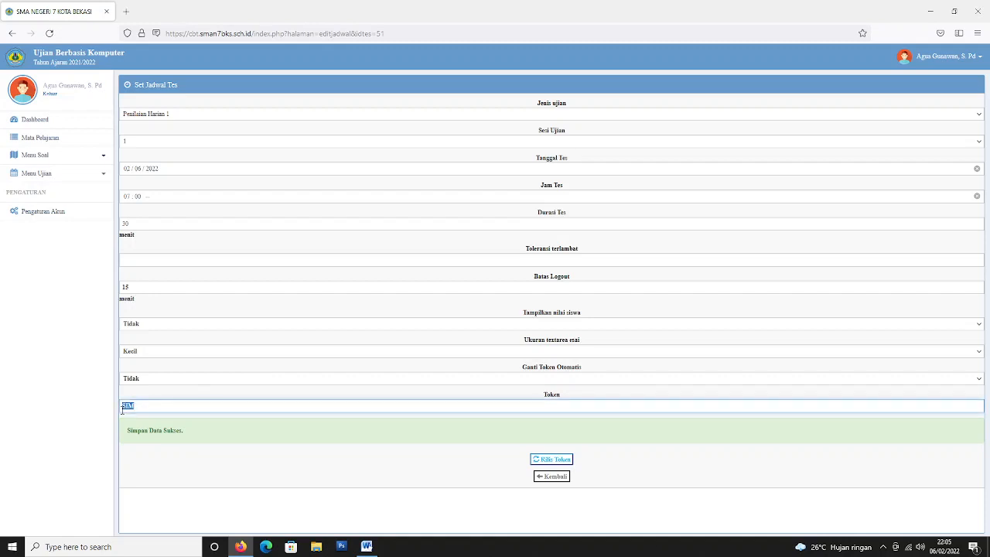
{"action": "left_click", "coordinate": [152, 395]}
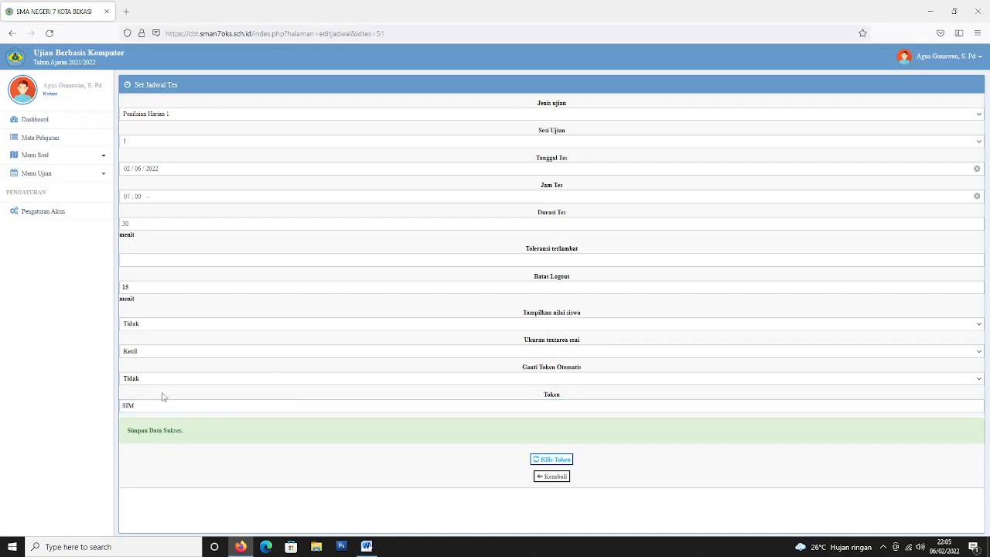
Go to Menu Ujian > Ubah Jadwal in the sidebar.
{"action": "left_click", "coordinate": [67, 157]}
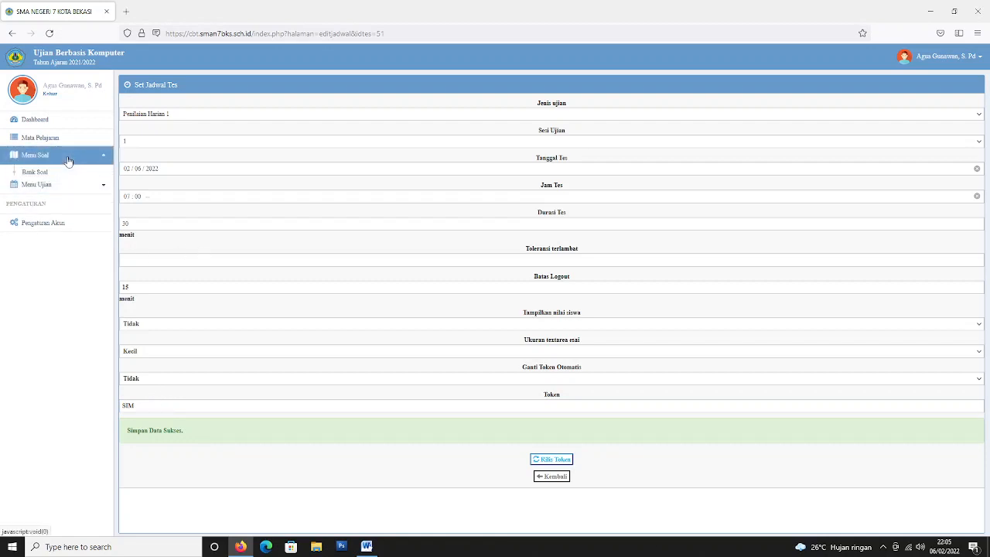
{"action": "left_click", "coordinate": [66, 193]}
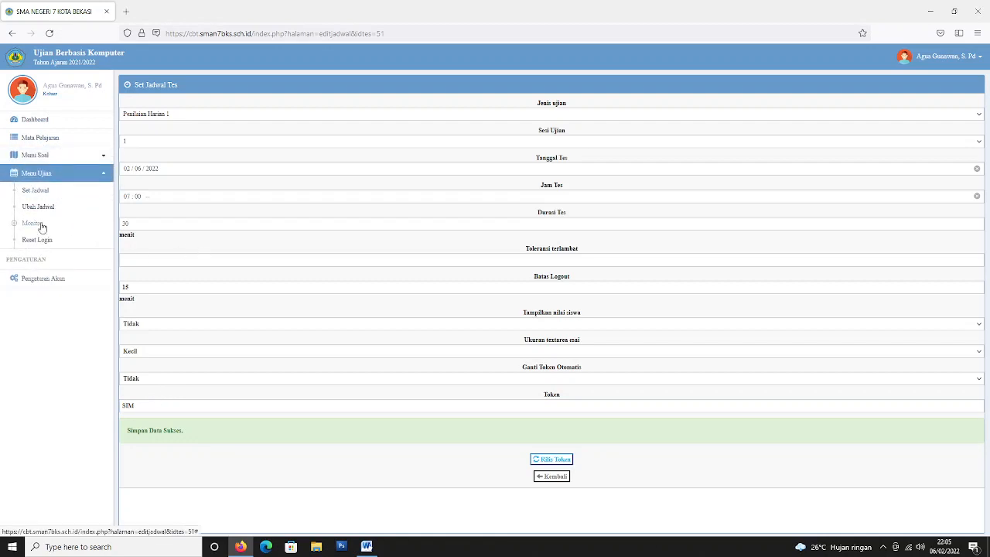
{"action": "left_click", "coordinate": [46, 209]}
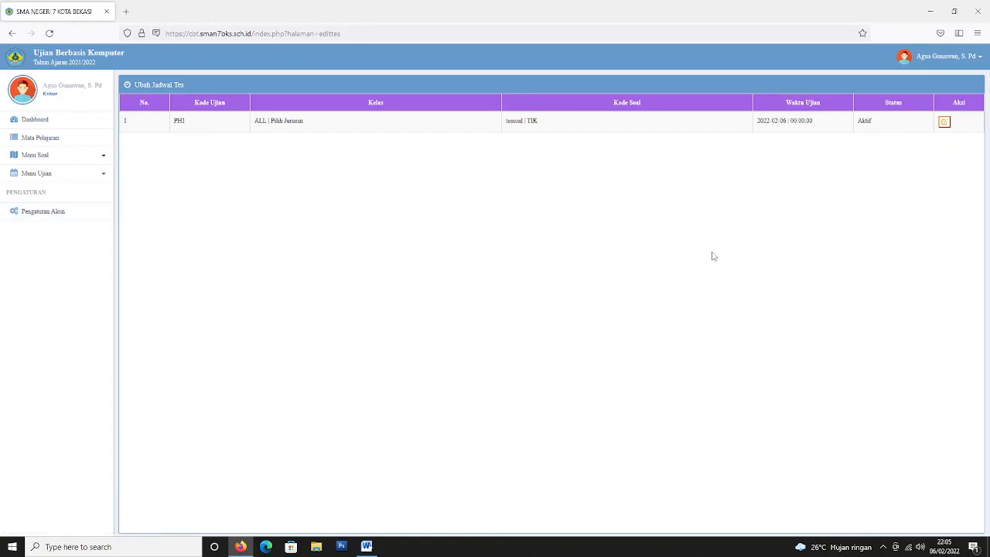
{"action": "left_click", "coordinate": [943, 123]}
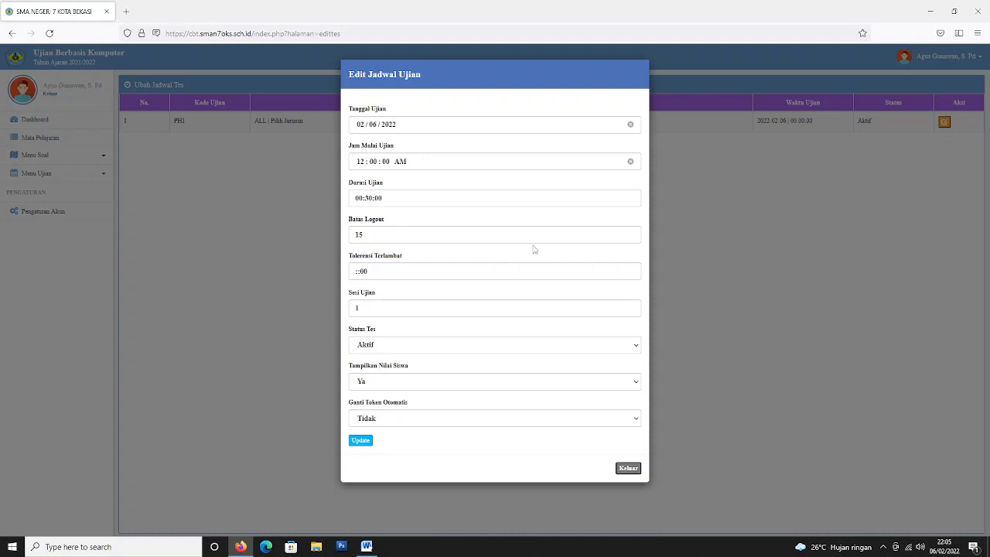
{"action": "left_click", "coordinate": [365, 163]}
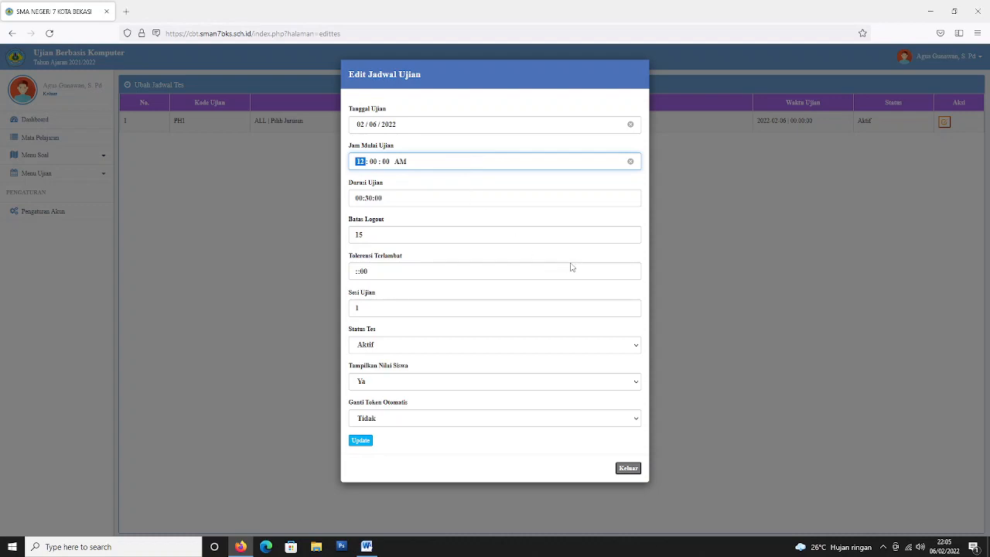
{"action": "left_click", "coordinate": [628, 469]}
{"action": "left_click", "coordinate": [87, 178]}
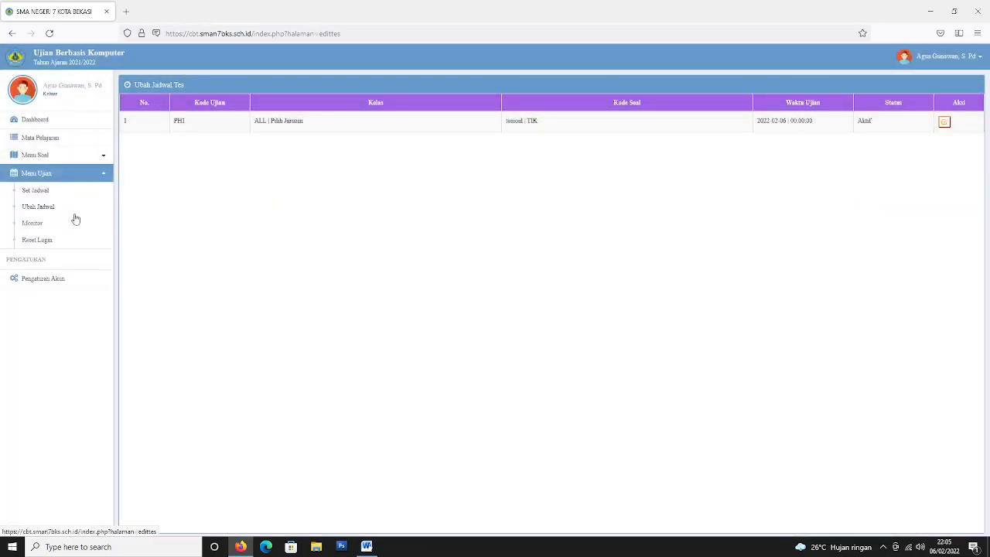
Open Menu Ujian > Monitor and display monitoring for exam code tessoal-Informatika.
{"action": "left_click", "coordinate": [40, 225]}
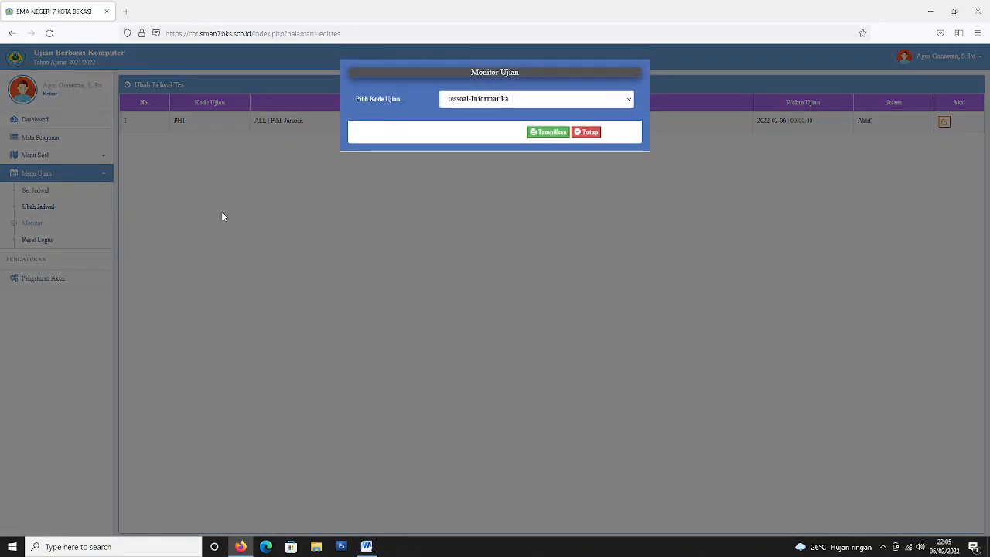
{"action": "left_click", "coordinate": [557, 133]}
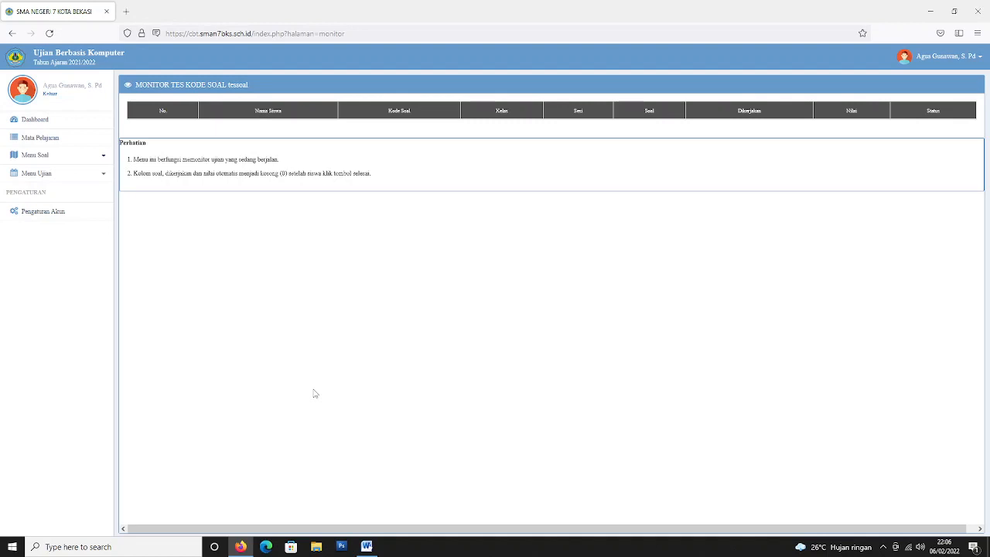
{"action": "left_click", "coordinate": [69, 177]}
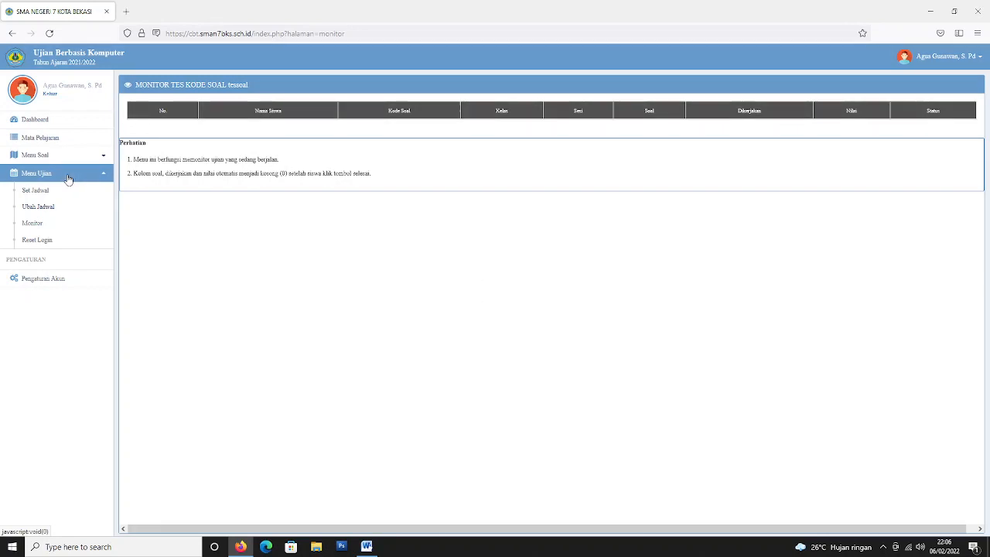
Open the Reset Login page and the participant reset page for the Informatika tessoal exam.
{"action": "left_click", "coordinate": [41, 240]}
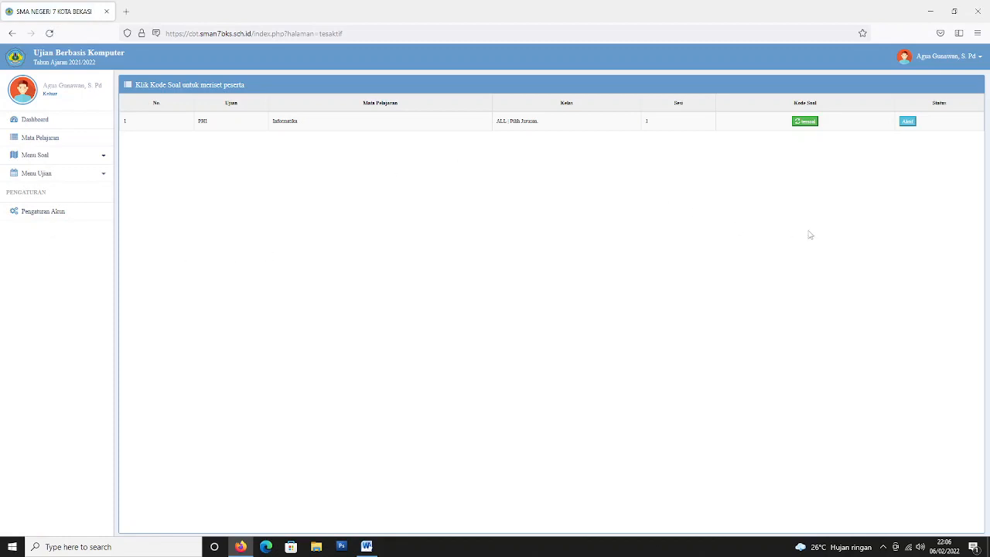
{"action": "left_click", "coordinate": [810, 123]}
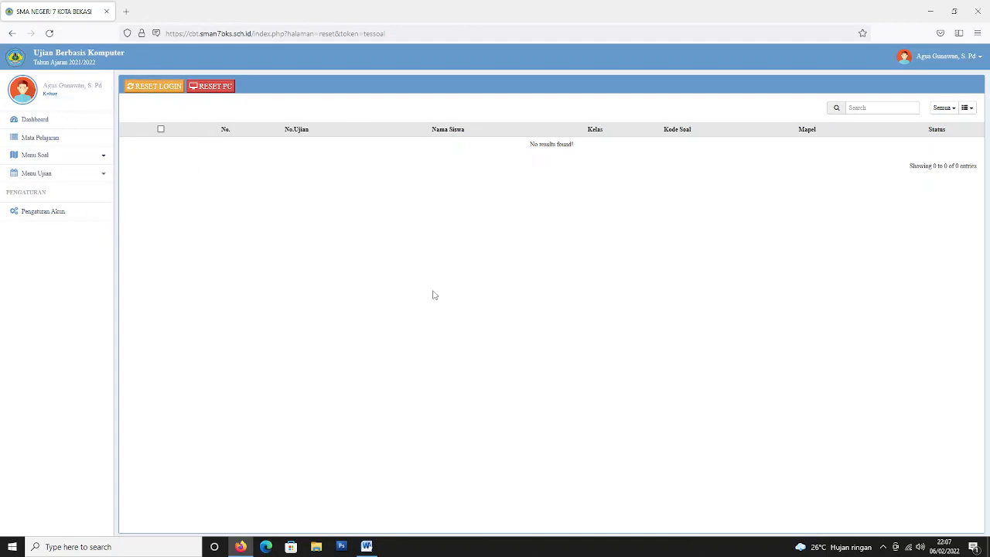
Switch back to the Word quiz document and scroll to question Q3.
{"action": "left_click", "coordinate": [367, 547]}
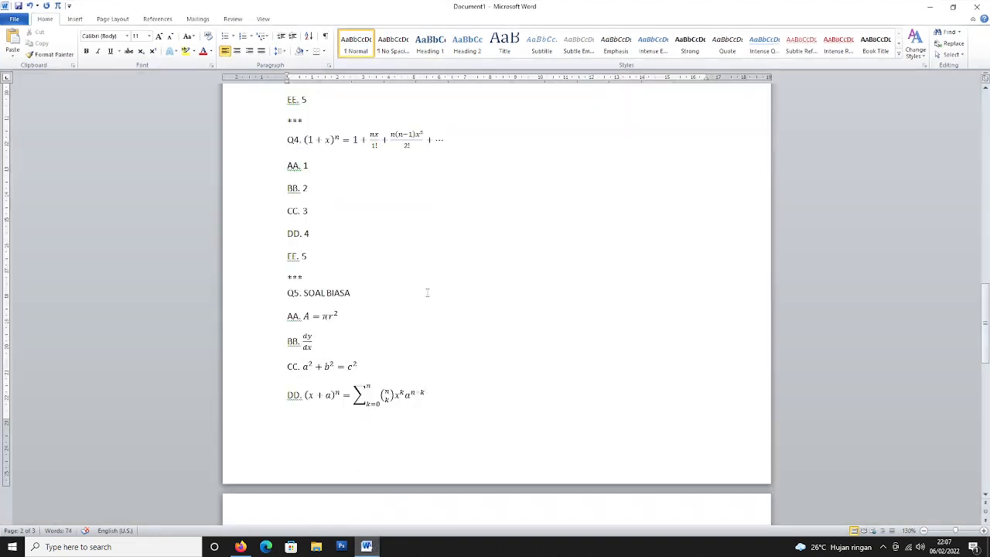
{"action": "scroll", "coordinate": [529, 347], "scroll_direction": "up", "scroll_amount": 15}
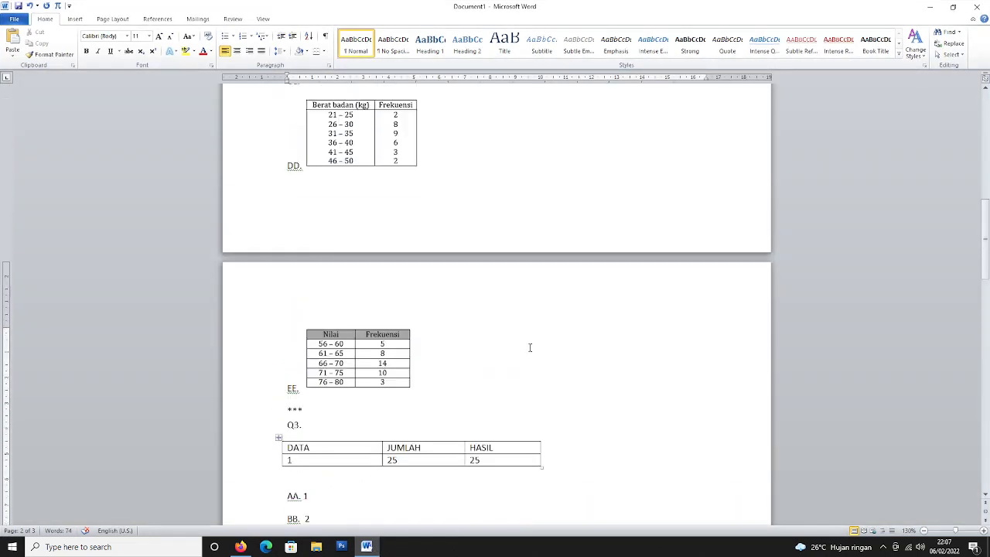
{"action": "scroll", "coordinate": [529, 347], "scroll_direction": "up", "scroll_amount": 5}
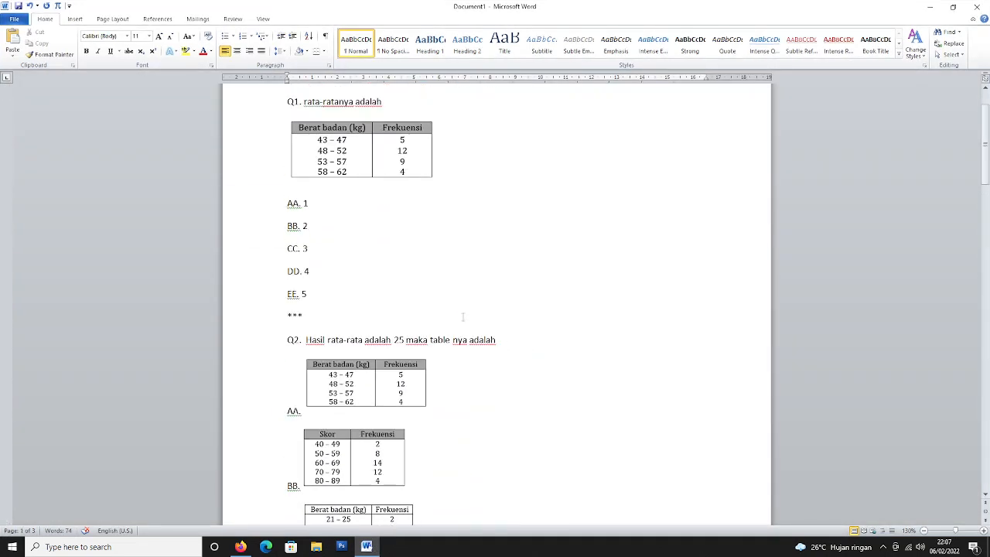
{"action": "scroll", "coordinate": [462, 316], "scroll_direction": "up", "scroll_amount": 2}
{"action": "scroll", "coordinate": [446, 322], "scroll_direction": "down", "scroll_amount": 16}
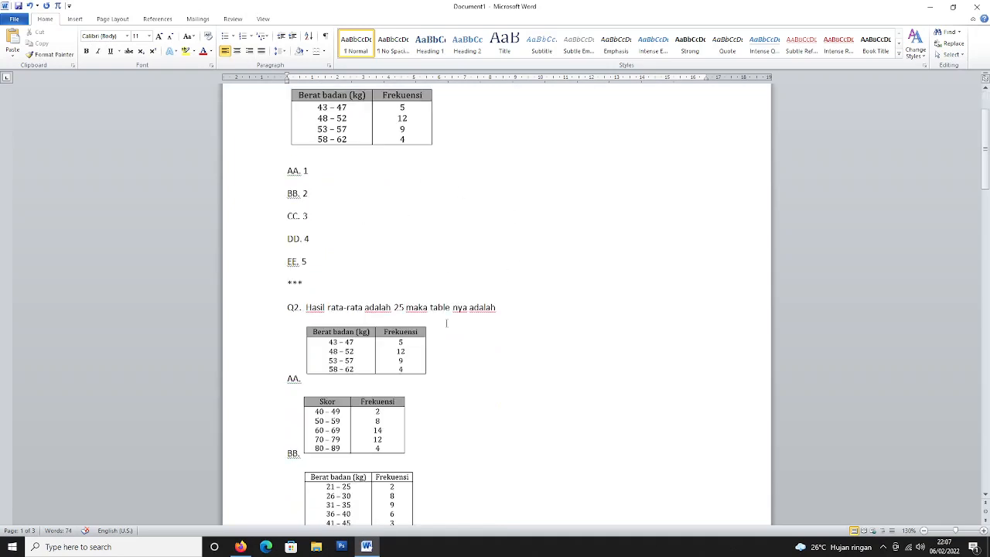
{"action": "scroll", "coordinate": [446, 322], "scroll_direction": "down", "scroll_amount": 9}
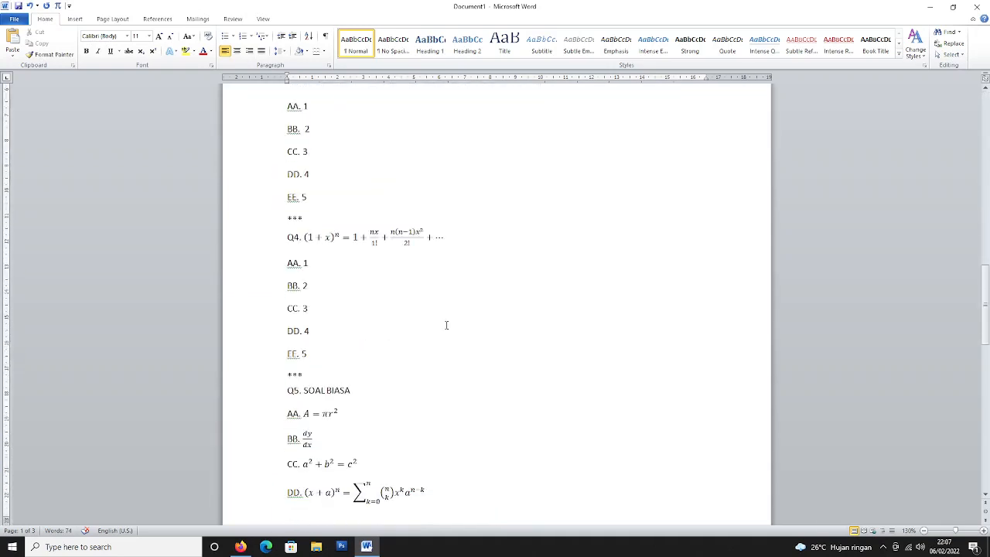
{"action": "scroll", "coordinate": [336, 248], "scroll_direction": "up", "scroll_amount": 4}
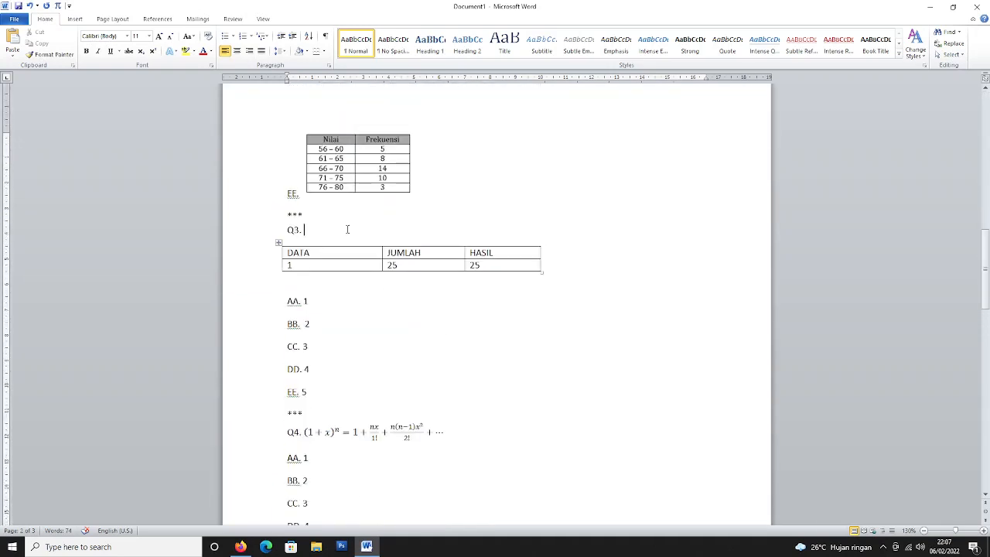
{"action": "left_click", "coordinate": [74, 18]}
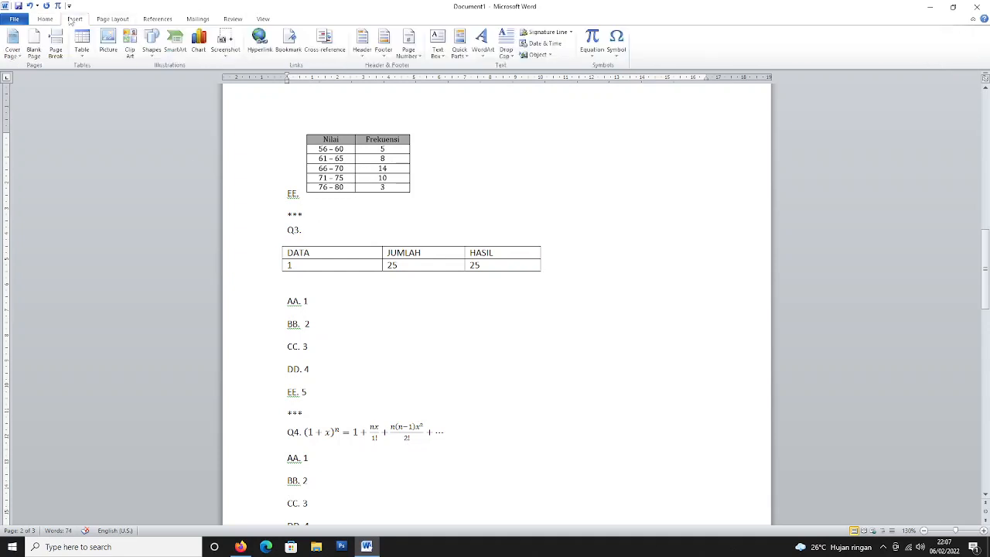
Draw a blue rectangle near Q3 and set its wrapping to In Line with Text.
{"action": "left_click", "coordinate": [151, 41]}
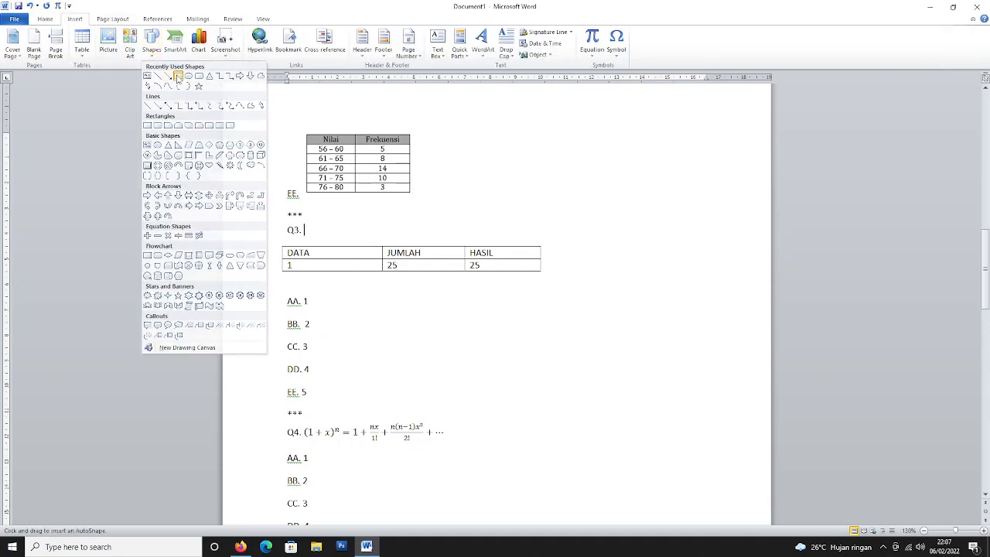
{"action": "left_click", "coordinate": [177, 76]}
{"action": "mouse_move", "coordinate": [311, 224]}
{"action": "left_mouse_down"}
{"action": "mouse_move", "coordinate": [407, 237]}
{"action": "mouse_move", "coordinate": [546, 310]}
{"action": "mouse_move", "coordinate": [554, 339]}
{"action": "left_mouse_up"}
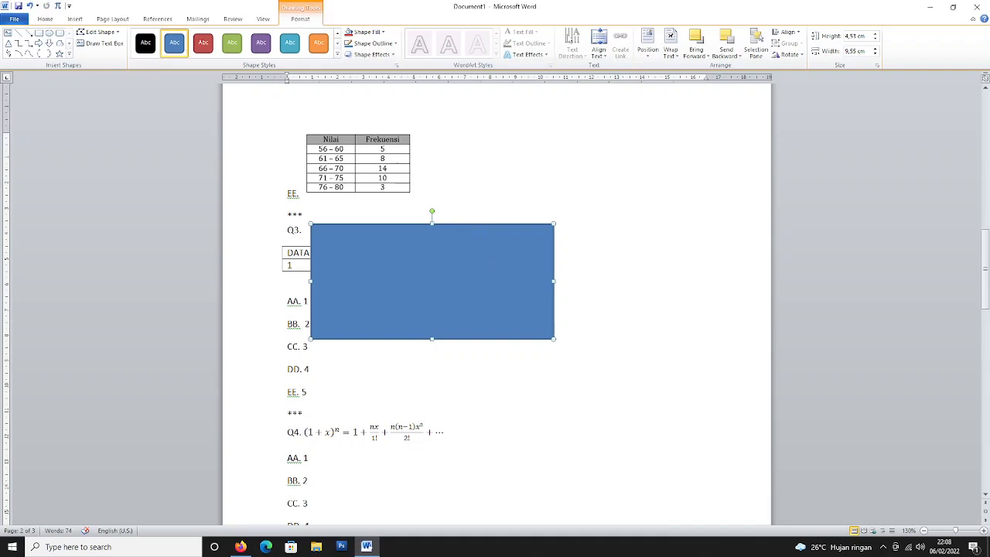
{"action": "left_click", "coordinate": [670, 45]}
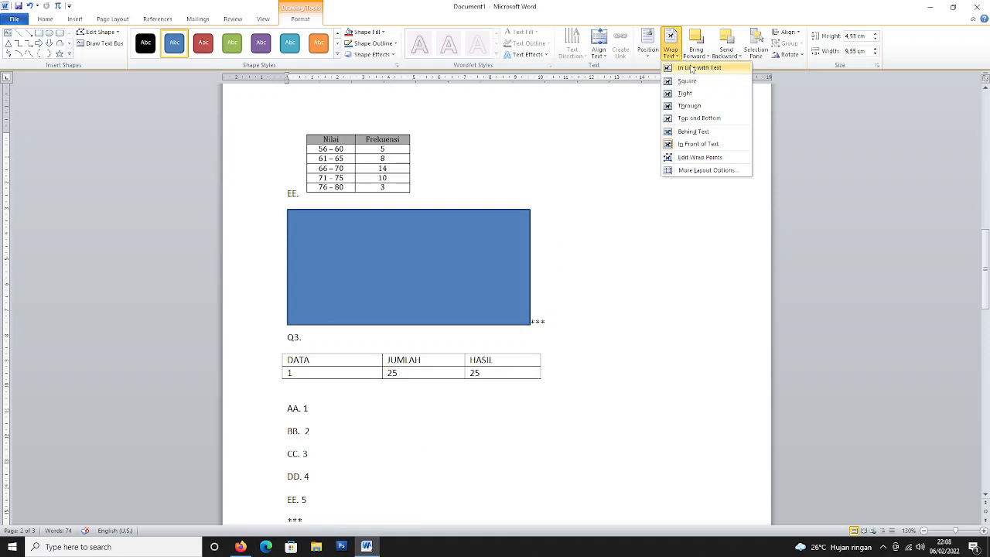
{"action": "left_click", "coordinate": [691, 68]}
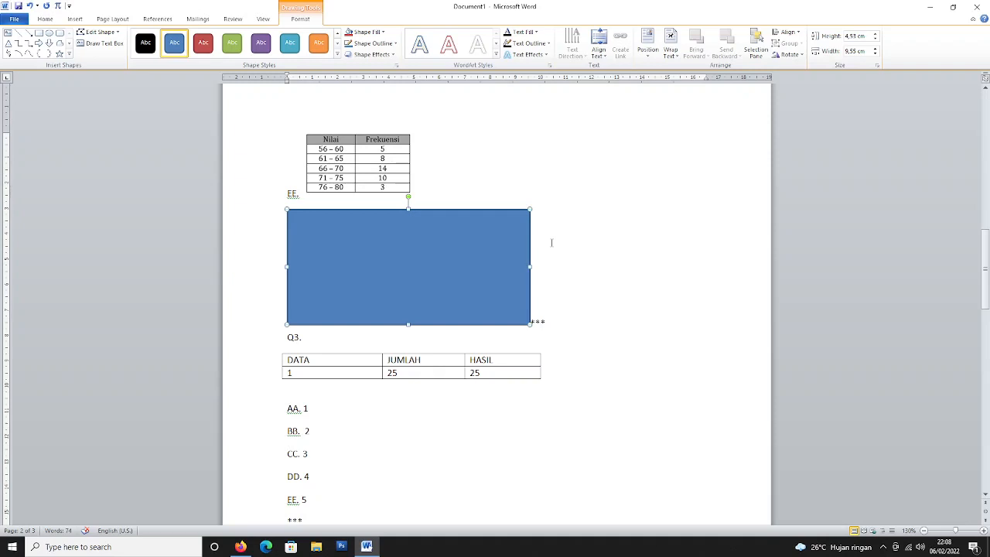
Move the rectangle after the *** line and resize it smaller.
{"action": "left_click_drag", "start_coordinate": [444, 265], "coordinate": [625, 302]}
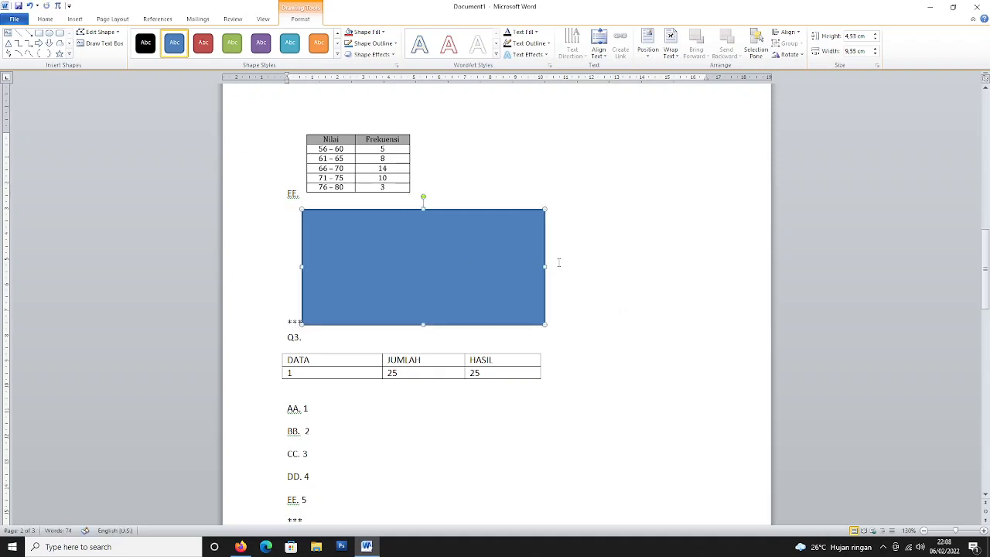
{"action": "left_click", "coordinate": [579, 251]}
{"action": "left_click", "coordinate": [503, 265]}
{"action": "left_click", "coordinate": [671, 44]}
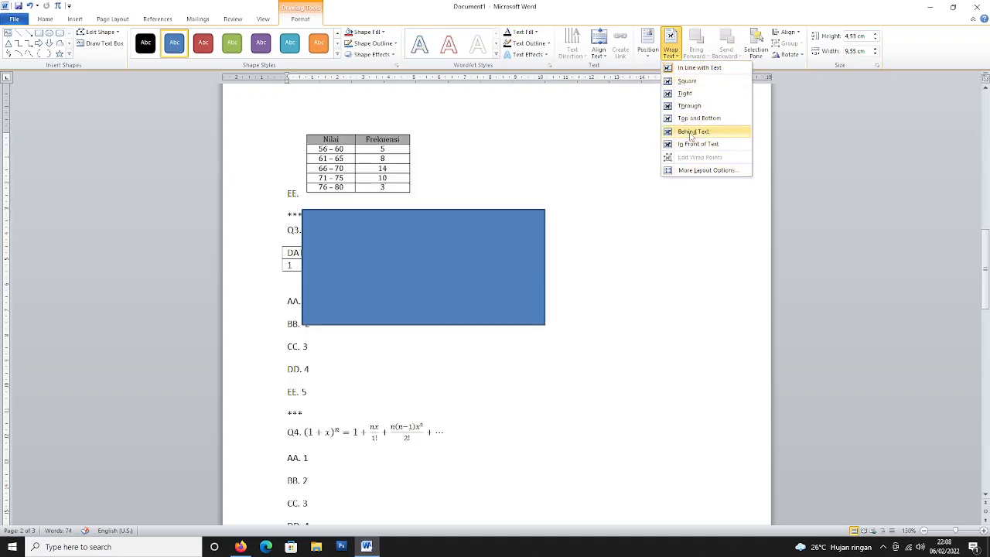
{"action": "left_click", "coordinate": [614, 252]}
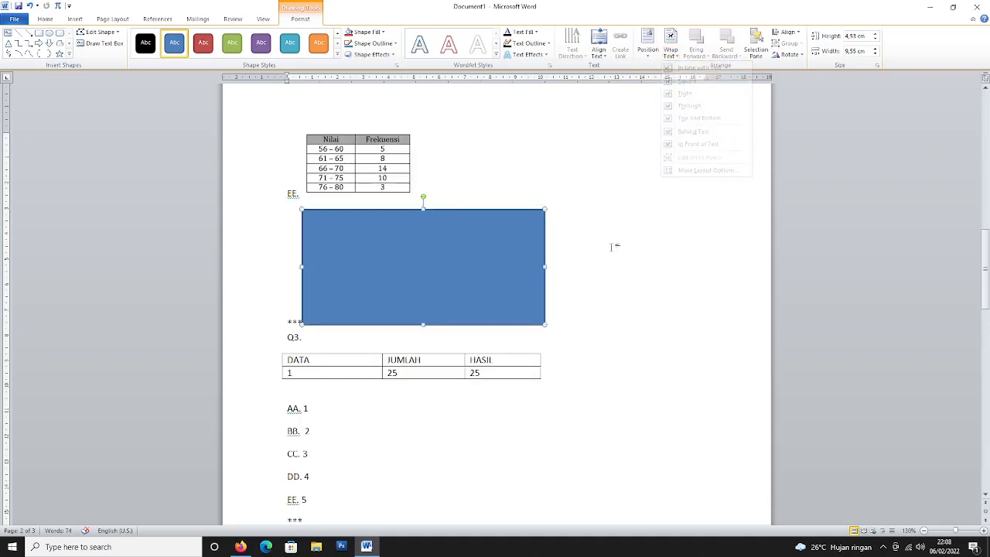
{"action": "left_click_drag", "start_coordinate": [545, 209], "coordinate": [481, 230]}
{"action": "left_click", "coordinate": [552, 237]}
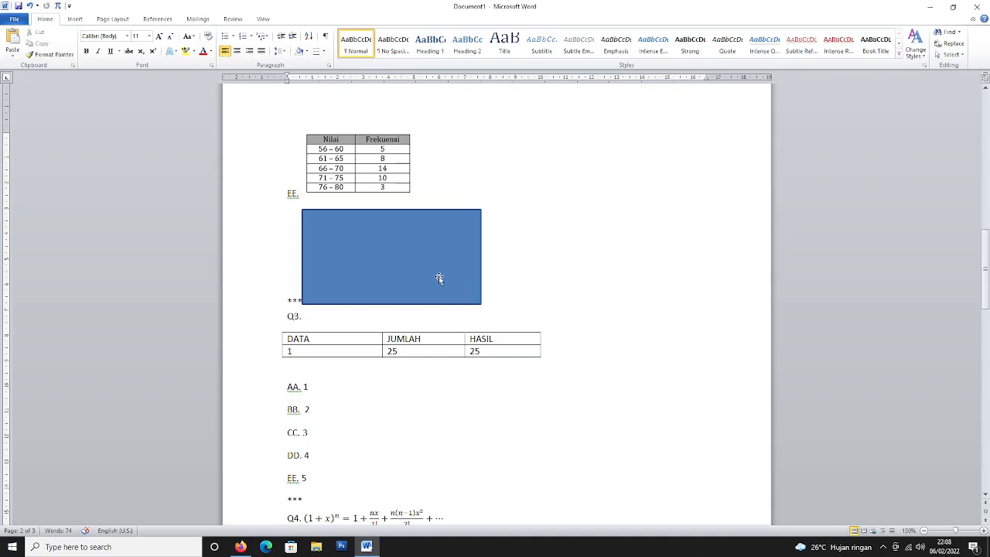
{"action": "scroll", "coordinate": [517, 269], "scroll_direction": "up", "scroll_amount": 15}
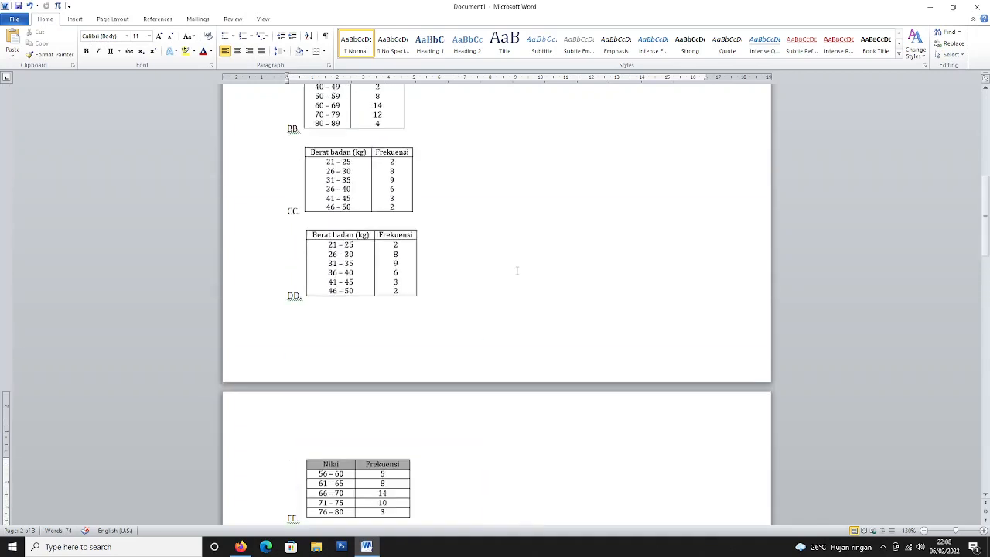
{"action": "scroll", "coordinate": [517, 269], "scroll_direction": "up", "scroll_amount": 4}
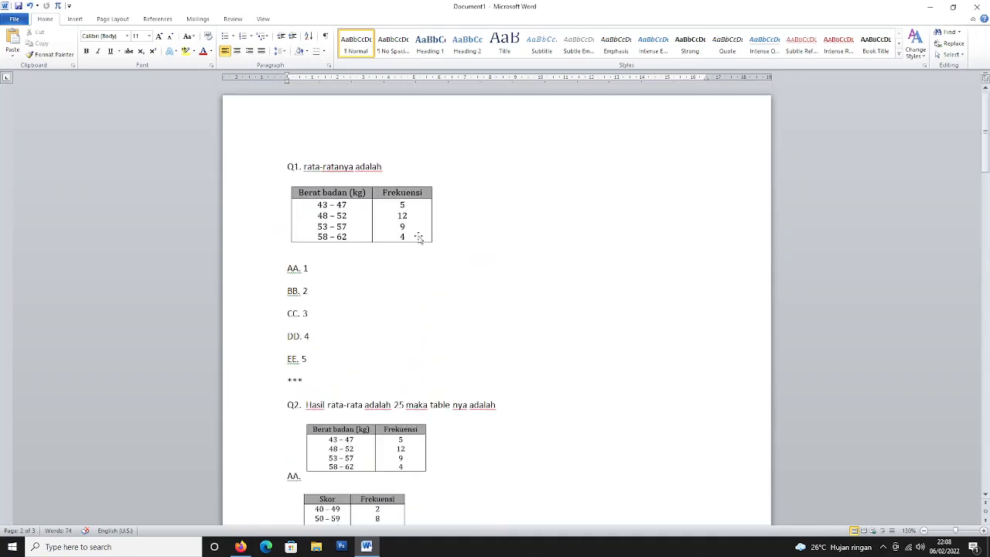
{"action": "left_click", "coordinate": [421, 238]}
{"action": "scroll", "coordinate": [490, 273], "scroll_direction": "down", "scroll_amount": 17}
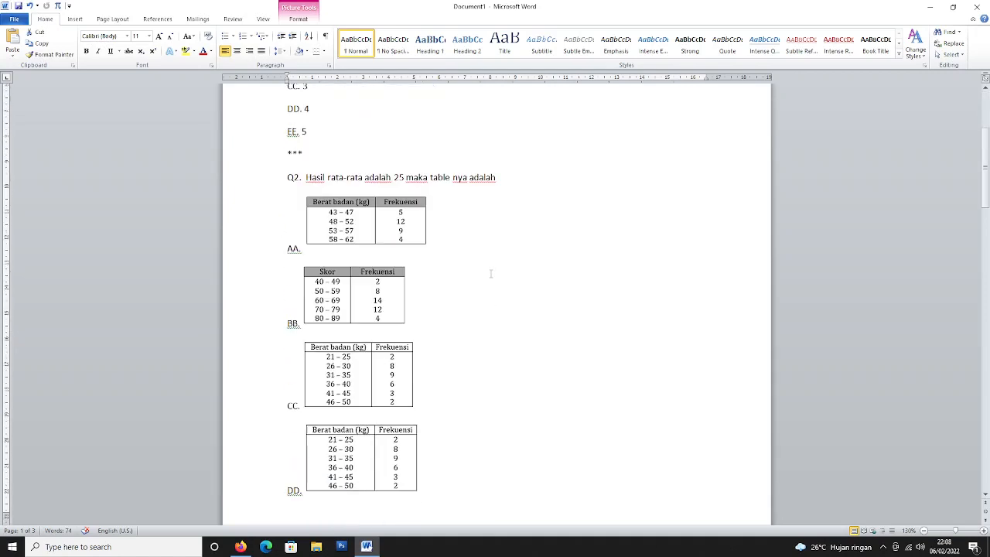
{"action": "left_click", "coordinate": [462, 277]}
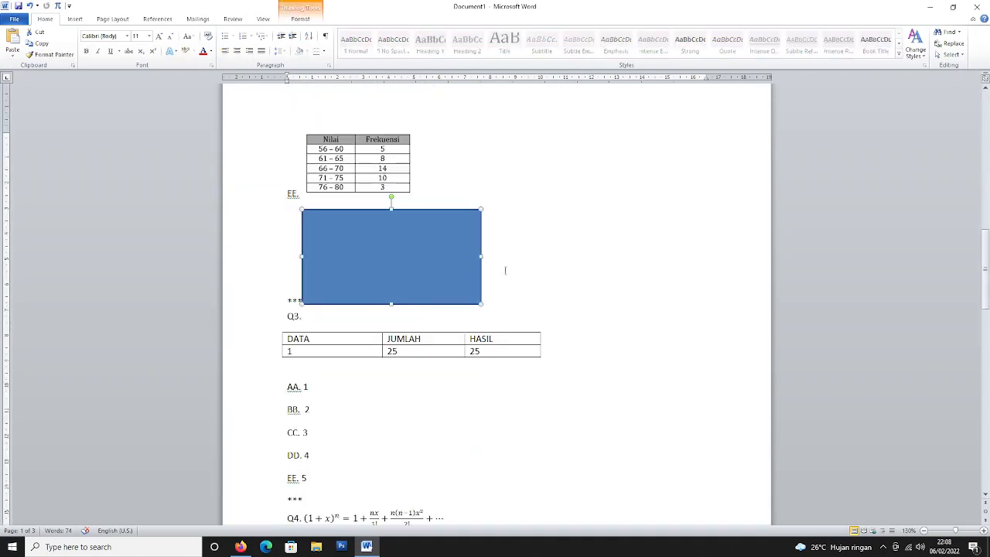
{"action": "scroll", "coordinate": [523, 272], "scroll_direction": "down", "scroll_amount": 8}
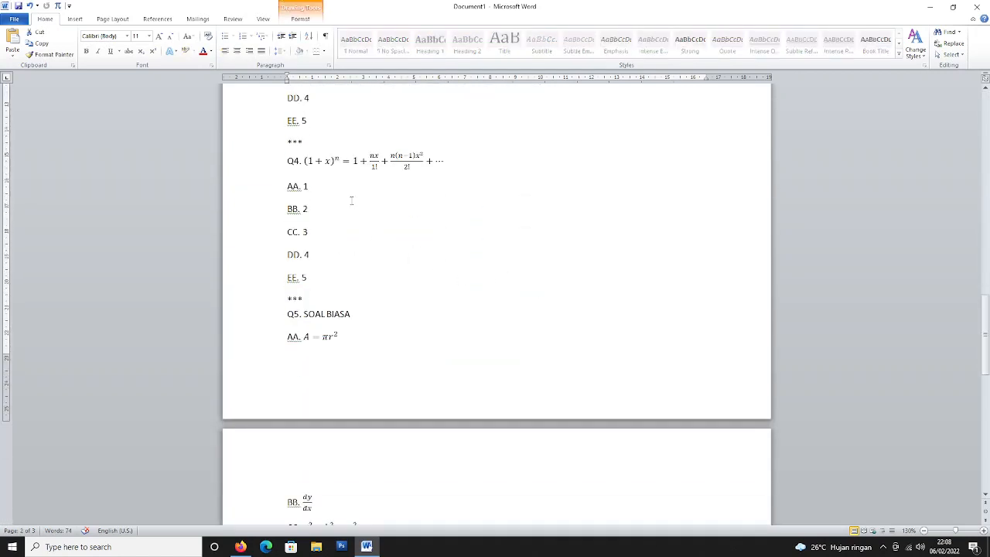
{"action": "left_click", "coordinate": [509, 183]}
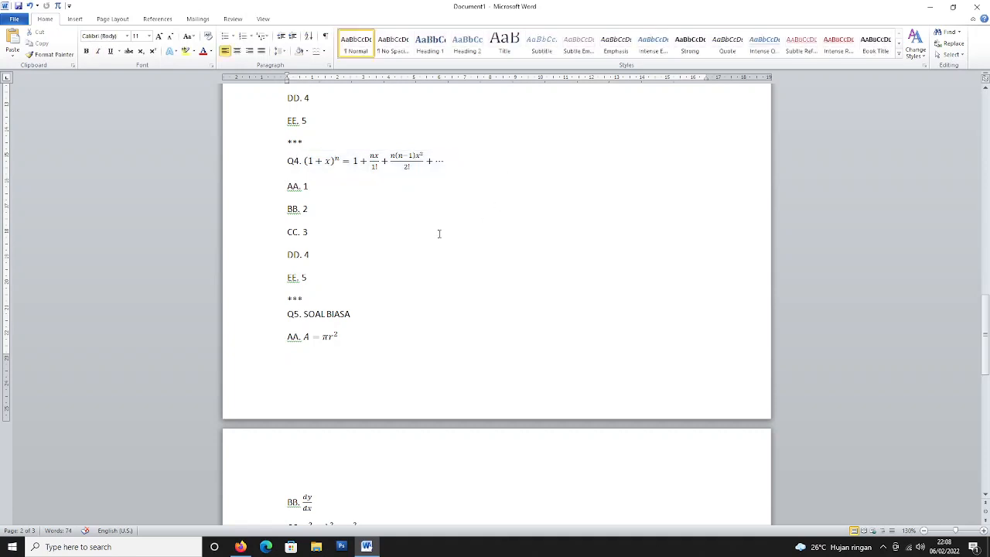
{"action": "scroll", "coordinate": [460, 359], "scroll_direction": "down", "scroll_amount": 6}
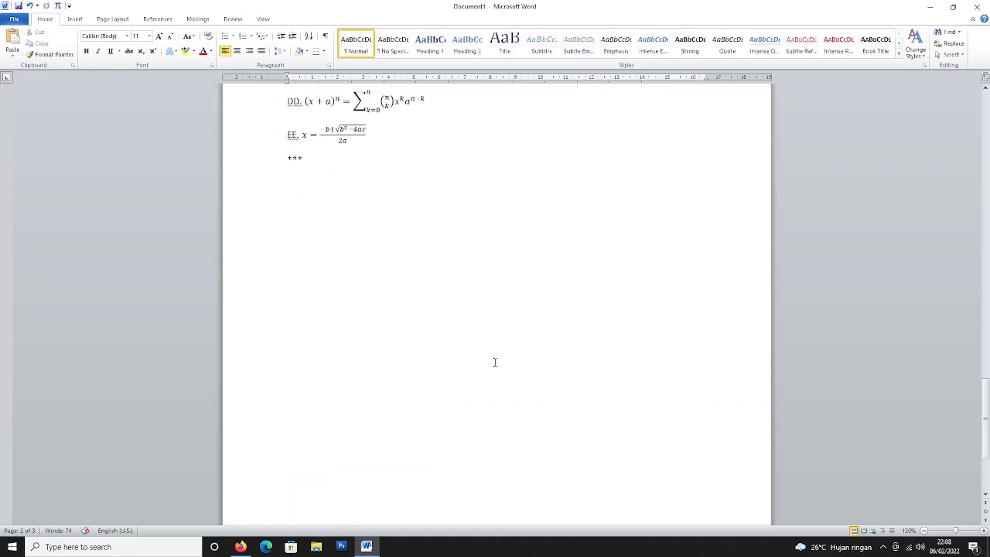
Turn the *** line into a dotted divider and type a phone number below it in larger font.
{"action": "key", "text": "Return"}
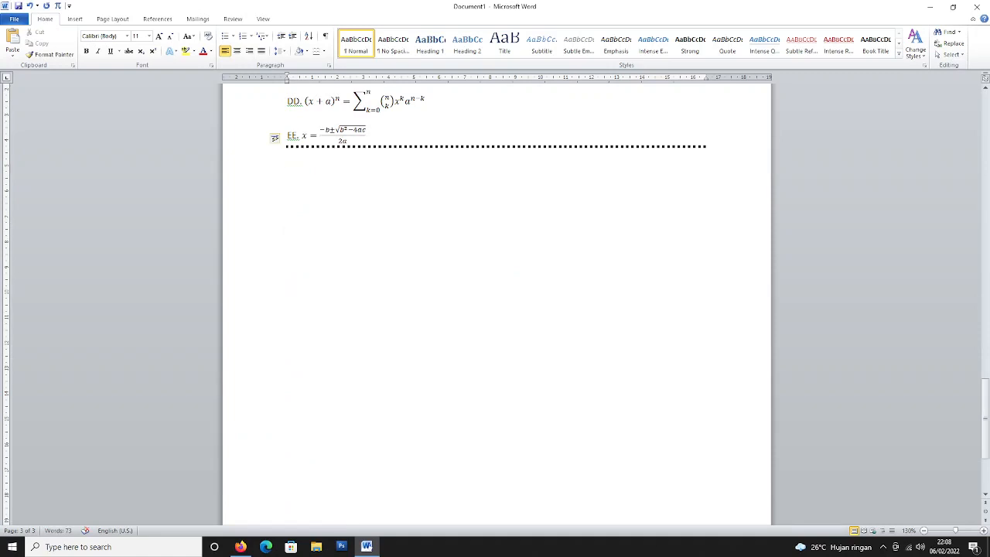
{"action": "left_click", "coordinate": [441, 189]}
{"action": "key", "text": "ctrl+bracketright"}
{"action": "key", "text": "ctrl+bracketright"}
{"action": "key", "text": "ctrl+bracketright"}
{"action": "key", "text": "ctrl+bracketright"}
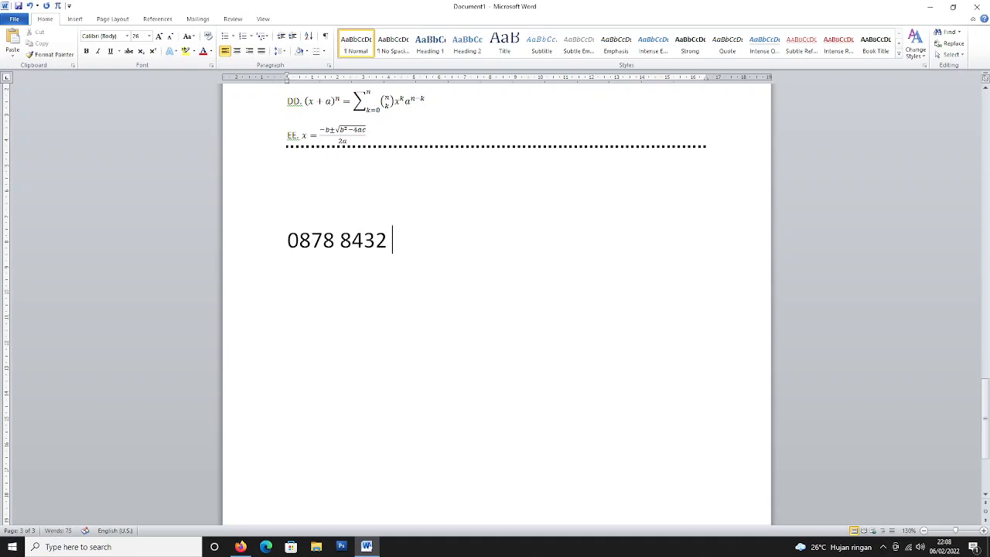
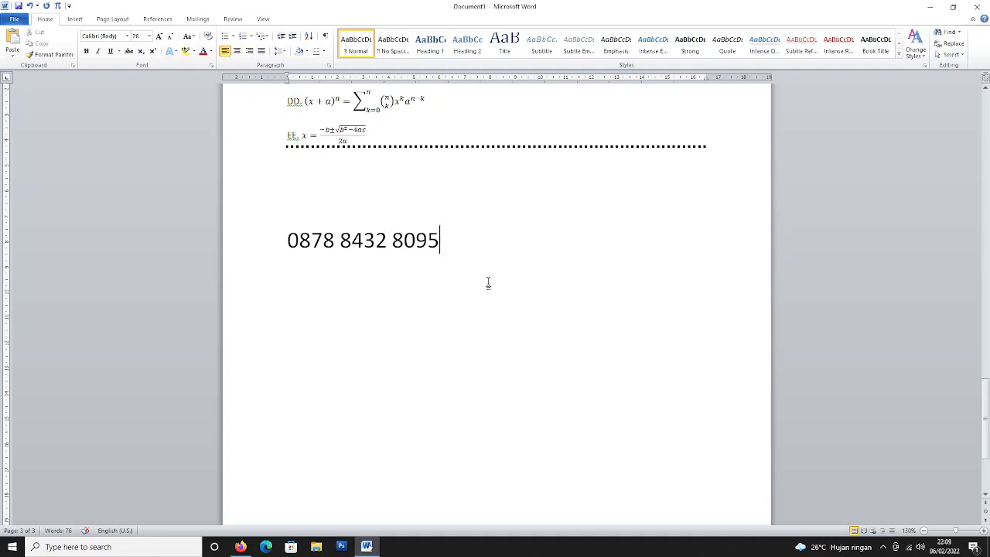
{"action": "left_click", "coordinate": [882, 546]}
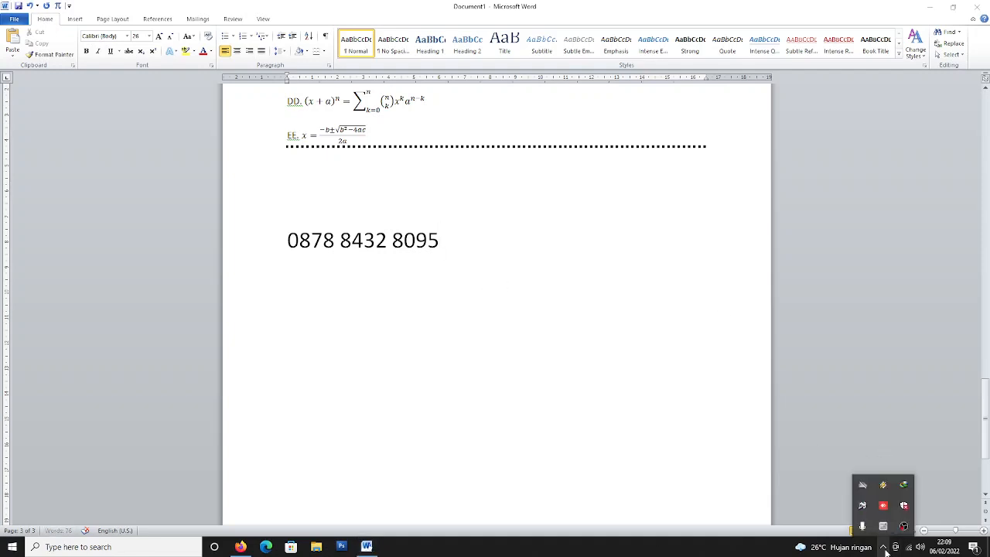